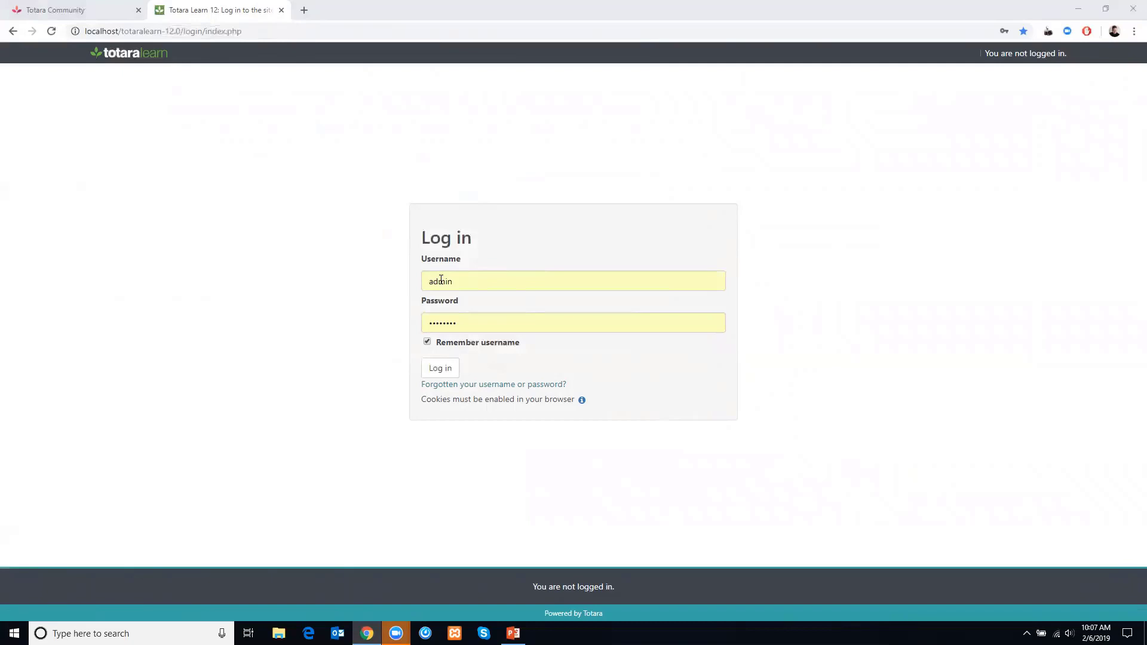
- Log in as the administrator and open the appraisals management page from the site administration menu
click(439, 371)
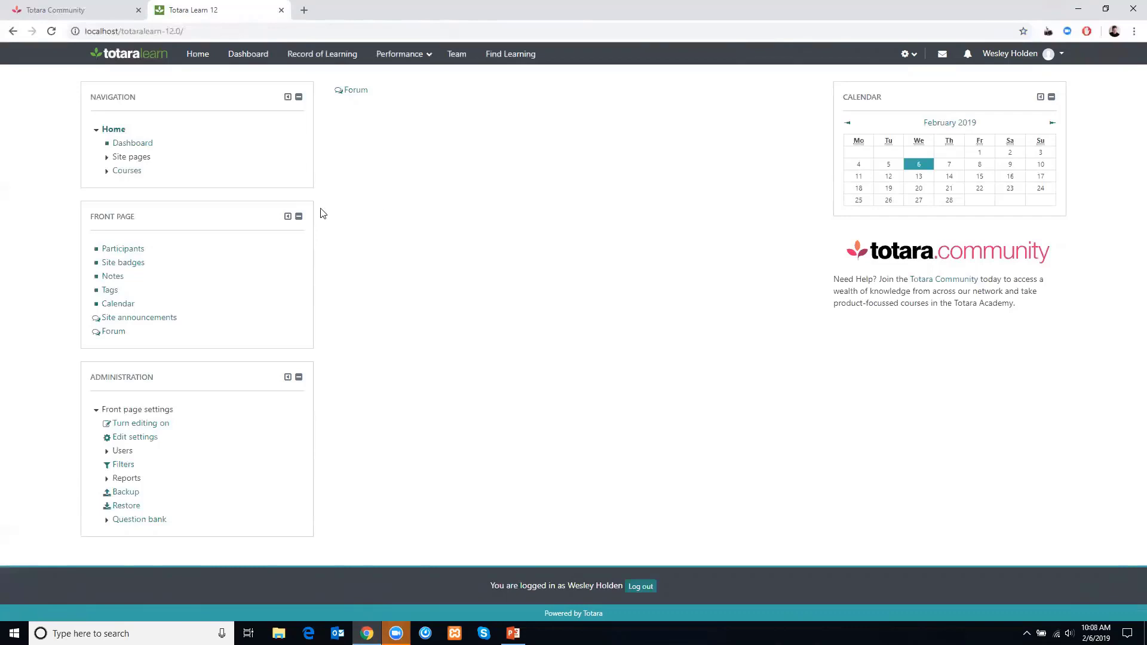
click(773, 326)
click(905, 54)
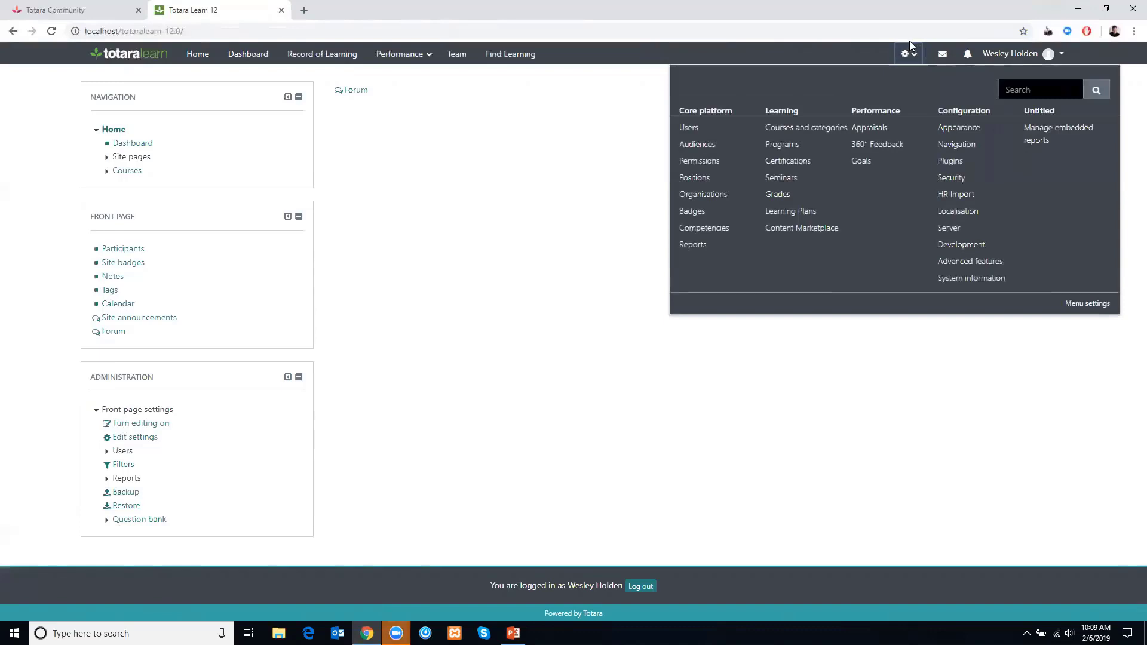
click(866, 129)
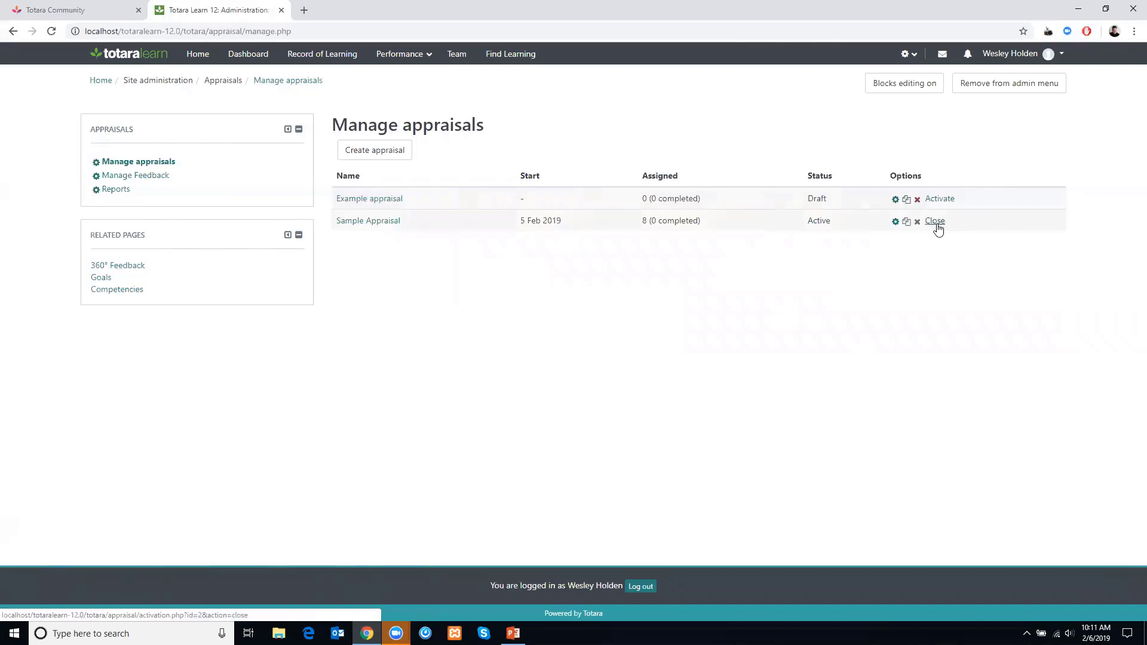
- Create a new appraisal named "2019 Appraisal"
click(371, 151)
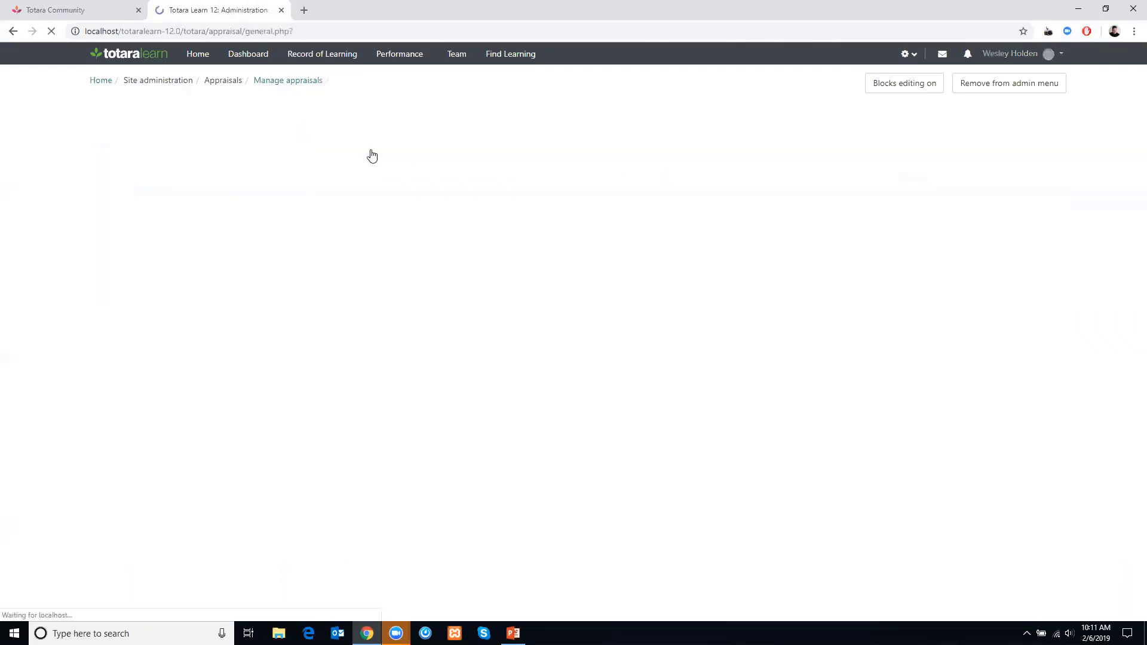
click(550, 223)
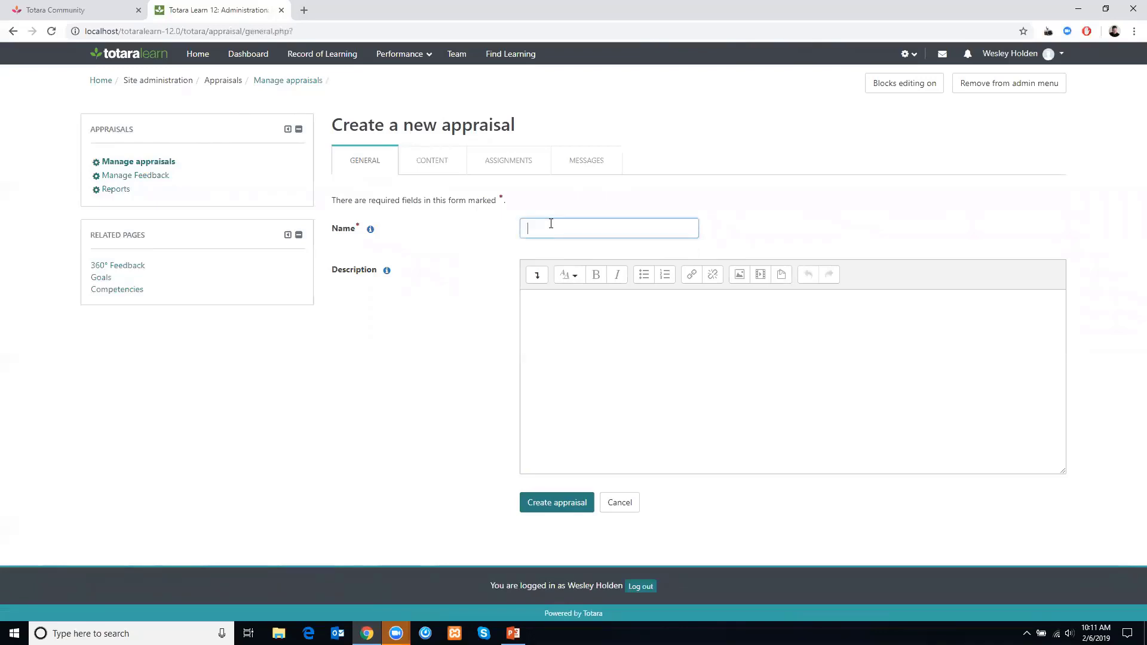
text(Template A)
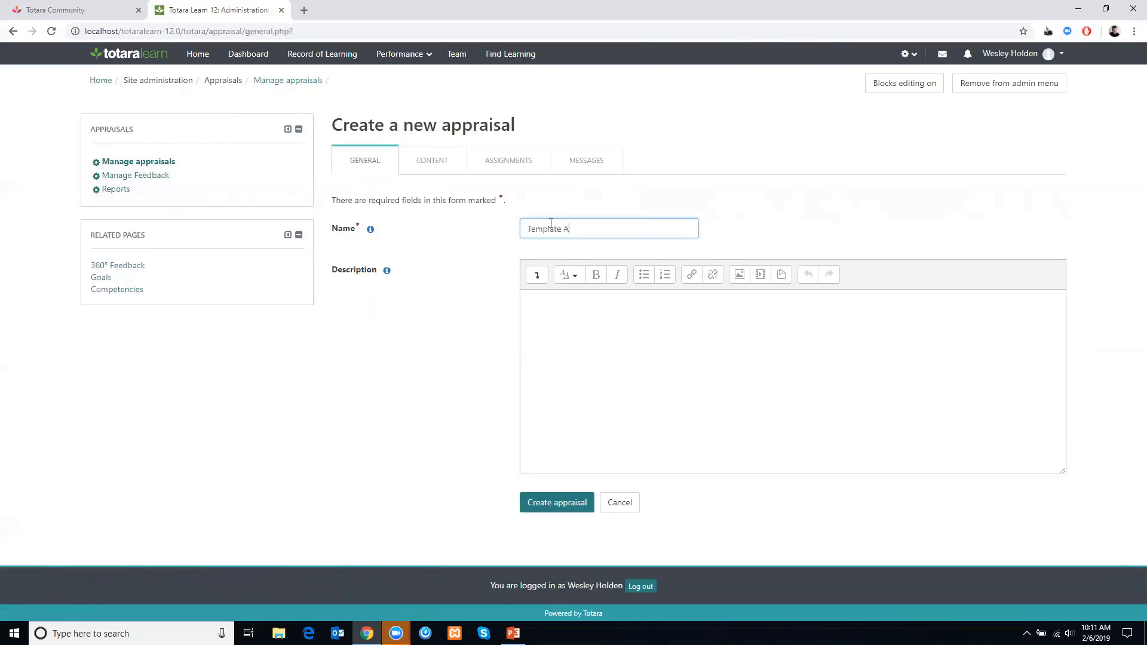
text(ppraisal)
drag(560, 229, 527, 228)
text(20)
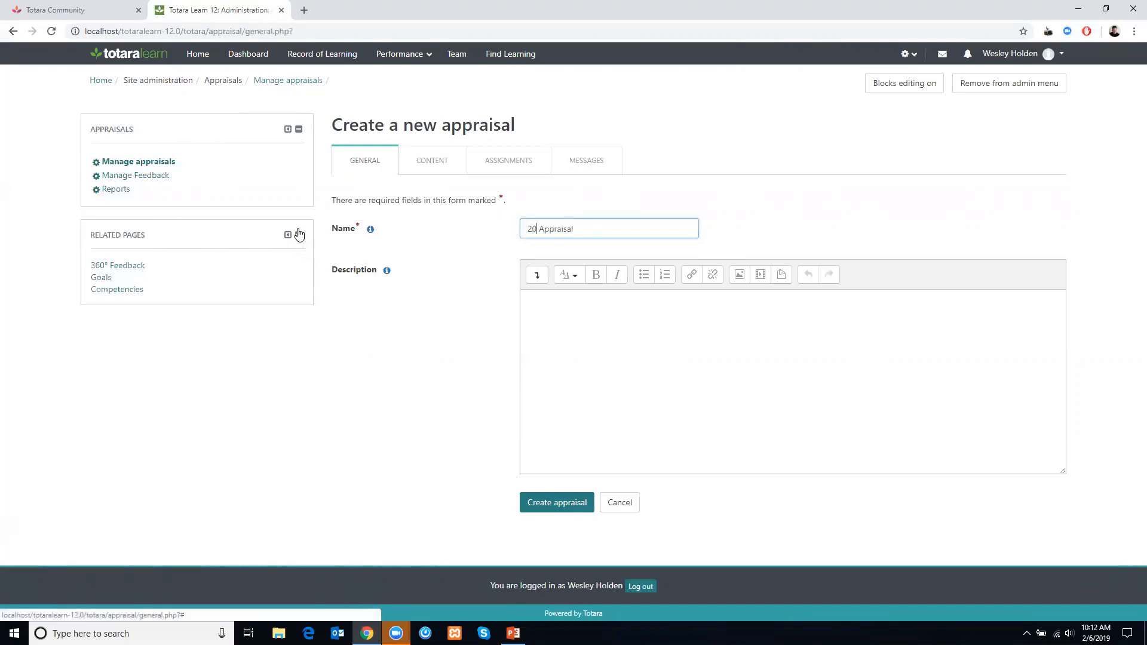
text(19)
click(550, 511)
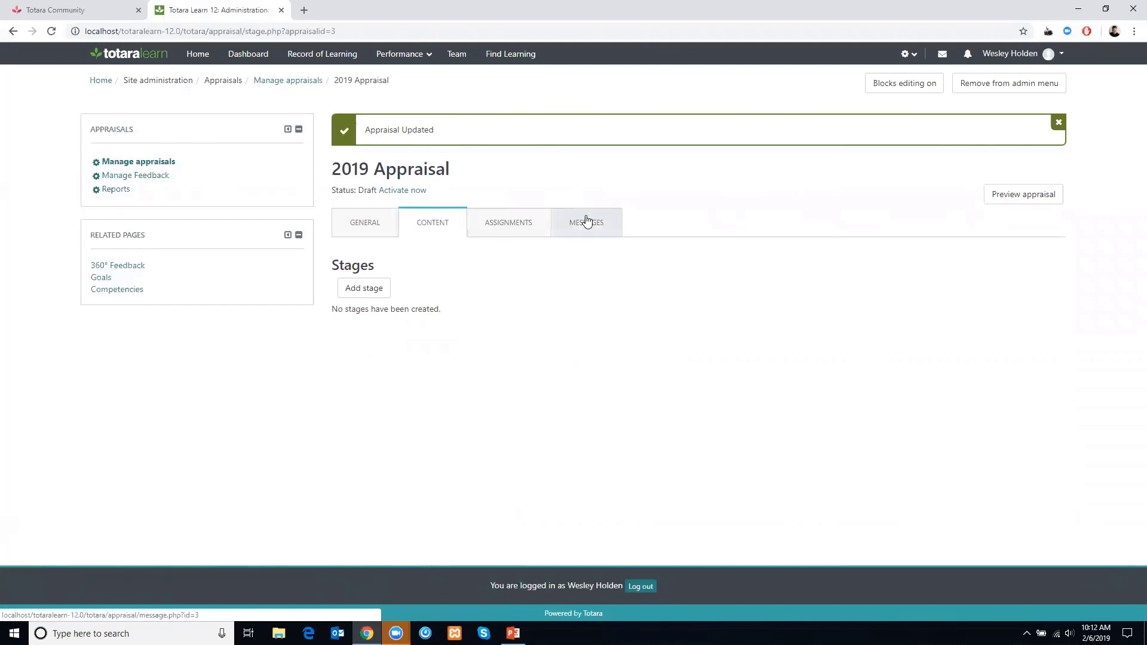
- Add a stage to the appraisal and name it "Setup Stage"
click(367, 289)
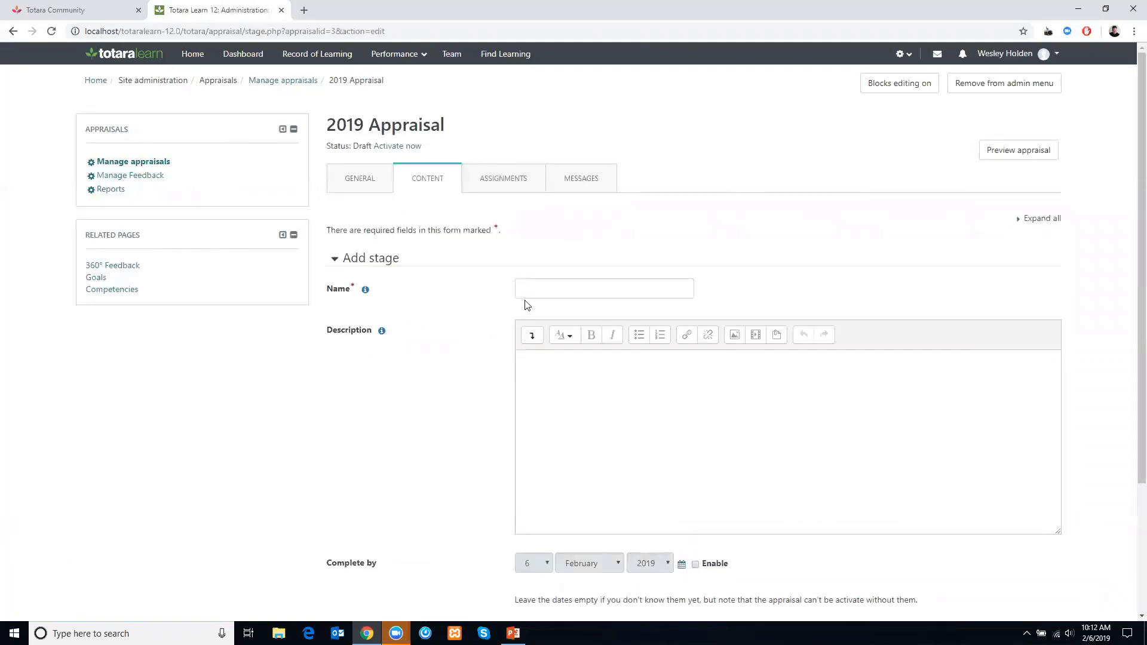
click(534, 285)
text(Setup )
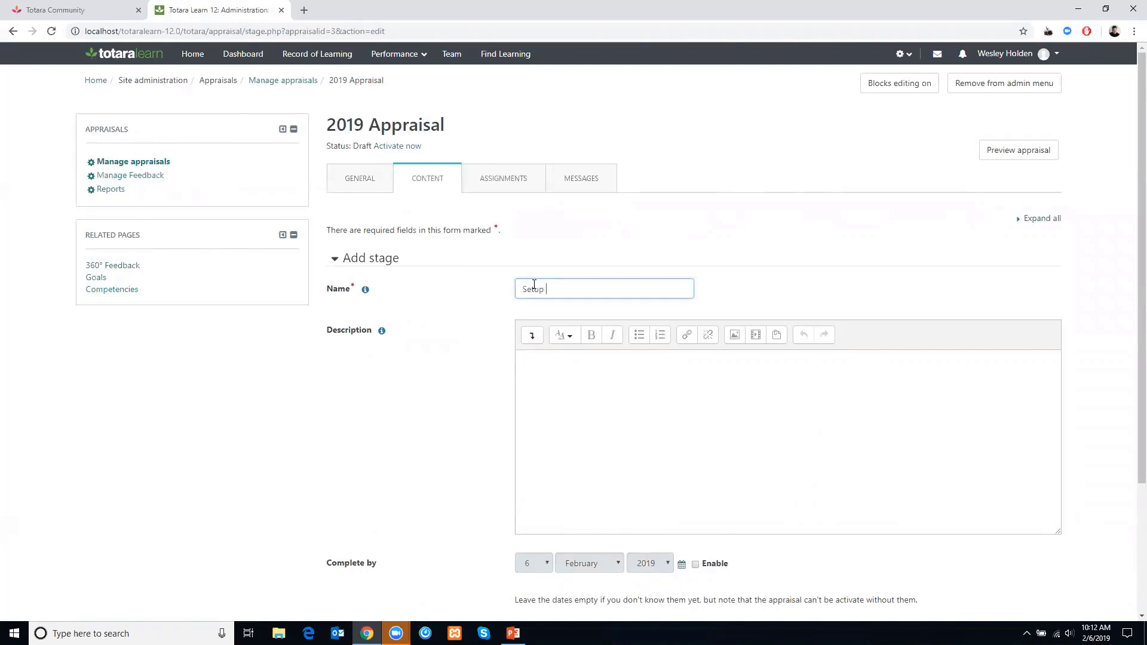
text(and Tas)
key(BackSpace)
key(BackSpace)
key(BackSpace)
key(BackSpace)
key(BackSpace)
key(BackSpace)
key(BackSpace)
text(Stage)
click(609, 421)
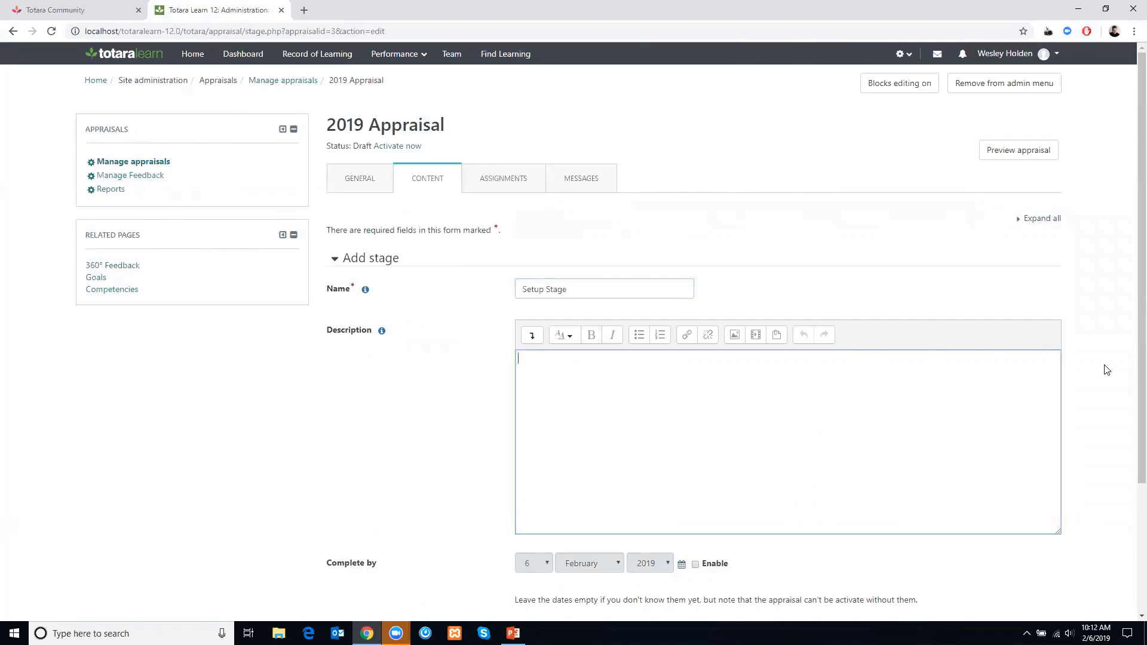
- Enable the stage's complete-by date and set it to 31 March 2019
drag(1140, 366, 1121, 514)
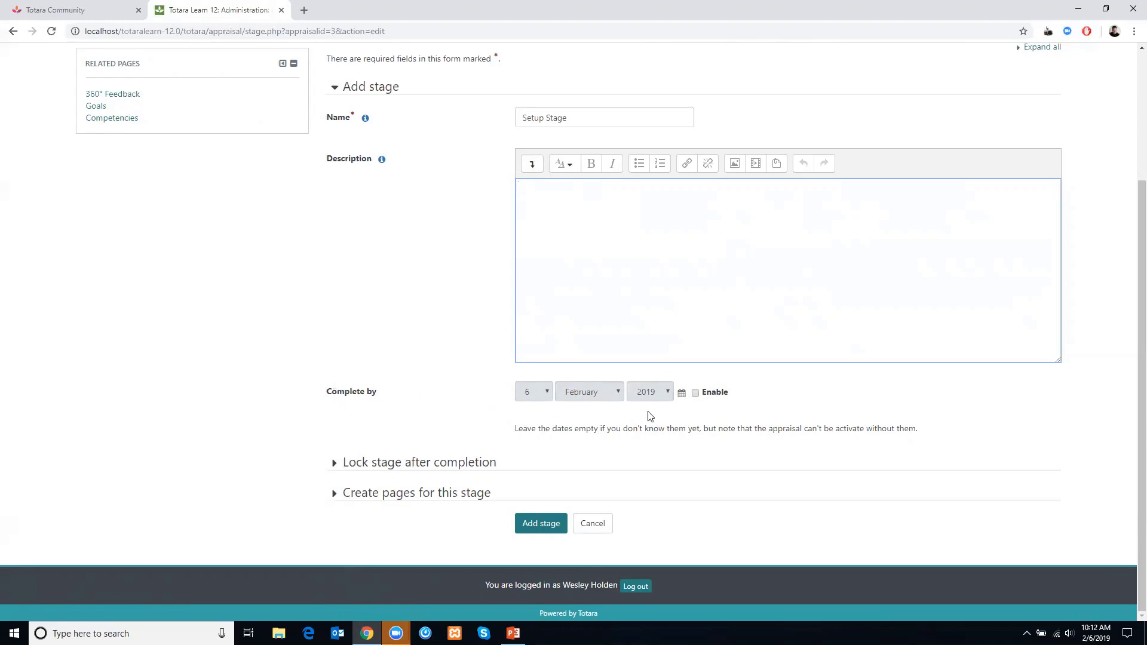
click(695, 393)
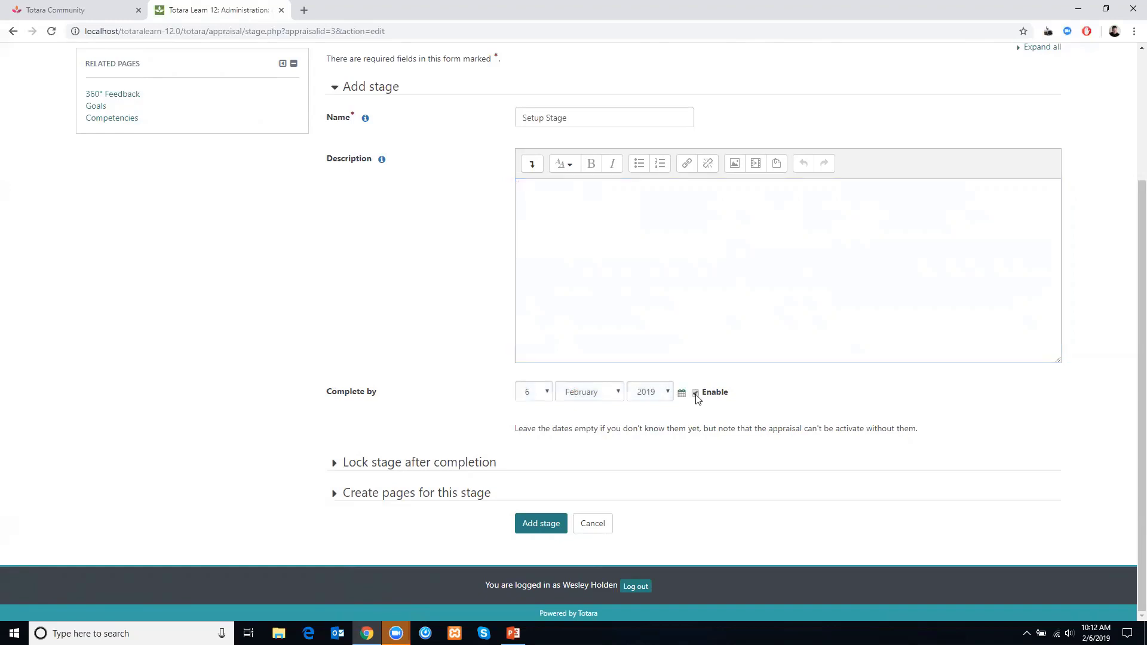
click(595, 398)
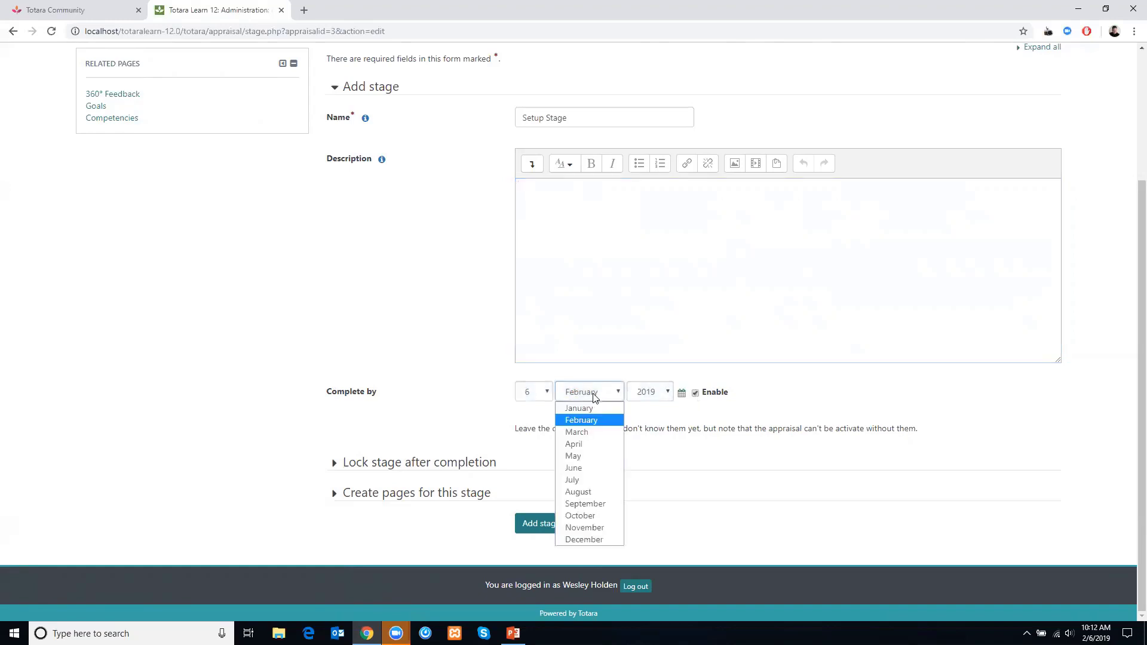
click(581, 431)
click(549, 392)
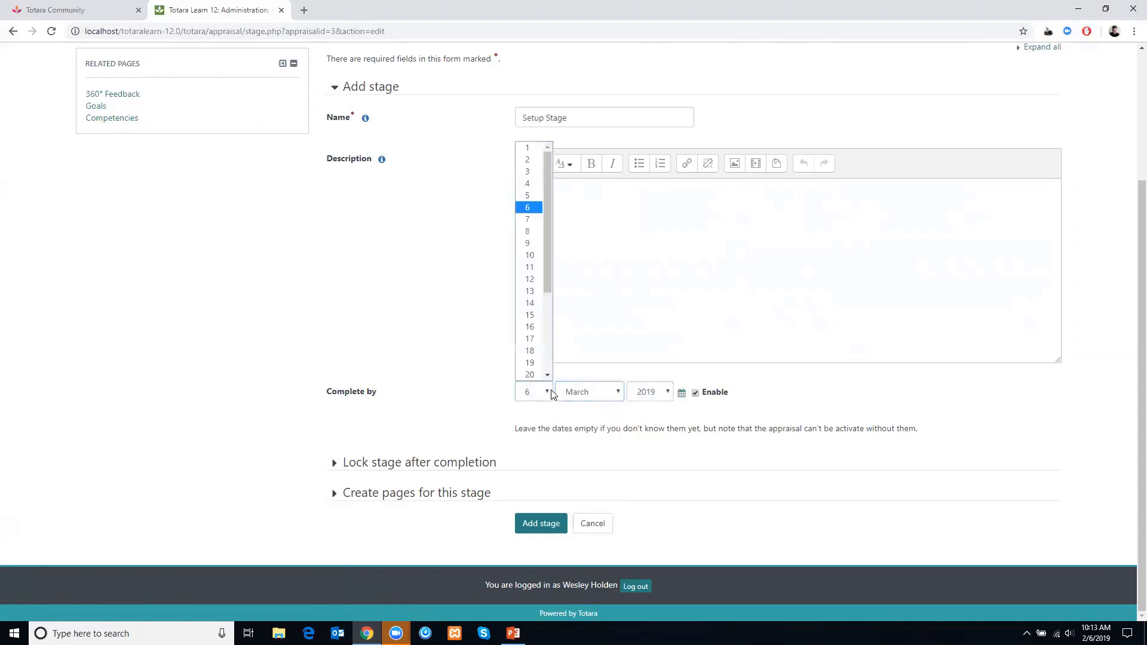
drag(550, 283, 537, 388)
click(529, 374)
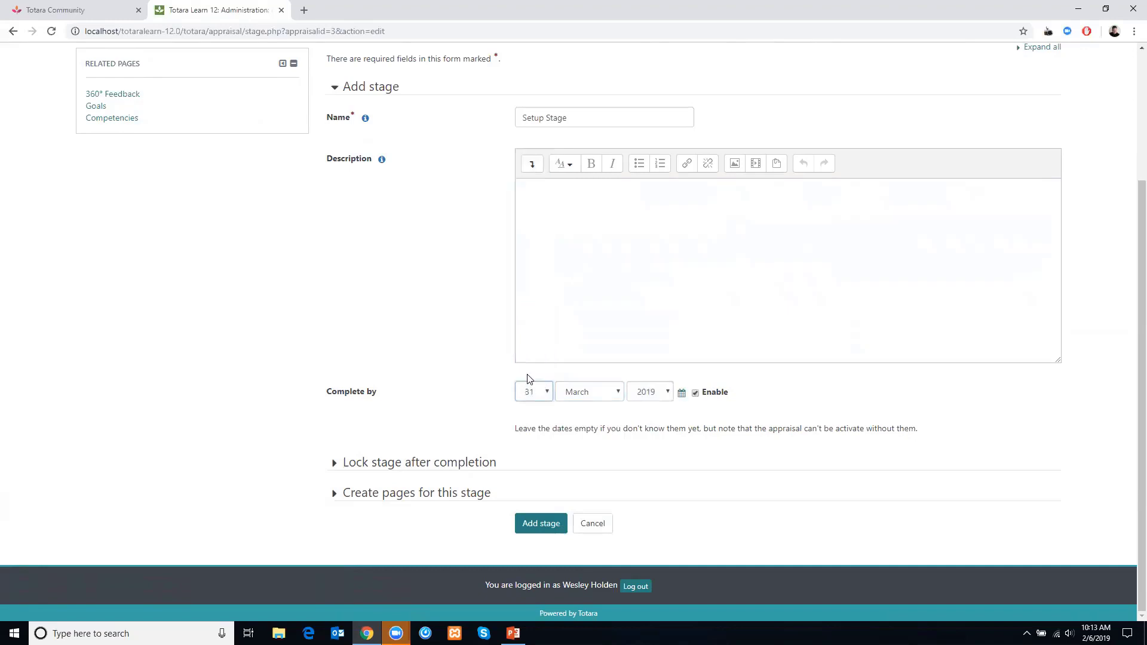
click(818, 389)
- Lock the stage after completion for Learner and Manager, then add the stage
drag(1141, 382, 1119, 470)
click(360, 468)
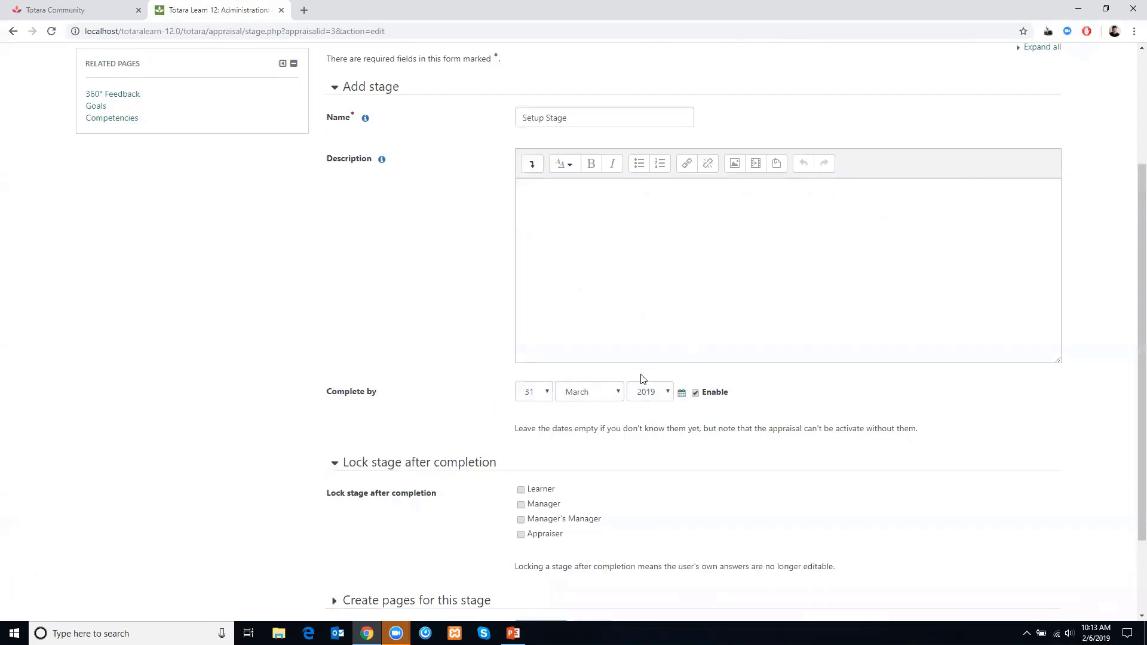
drag(1128, 359, 1131, 464)
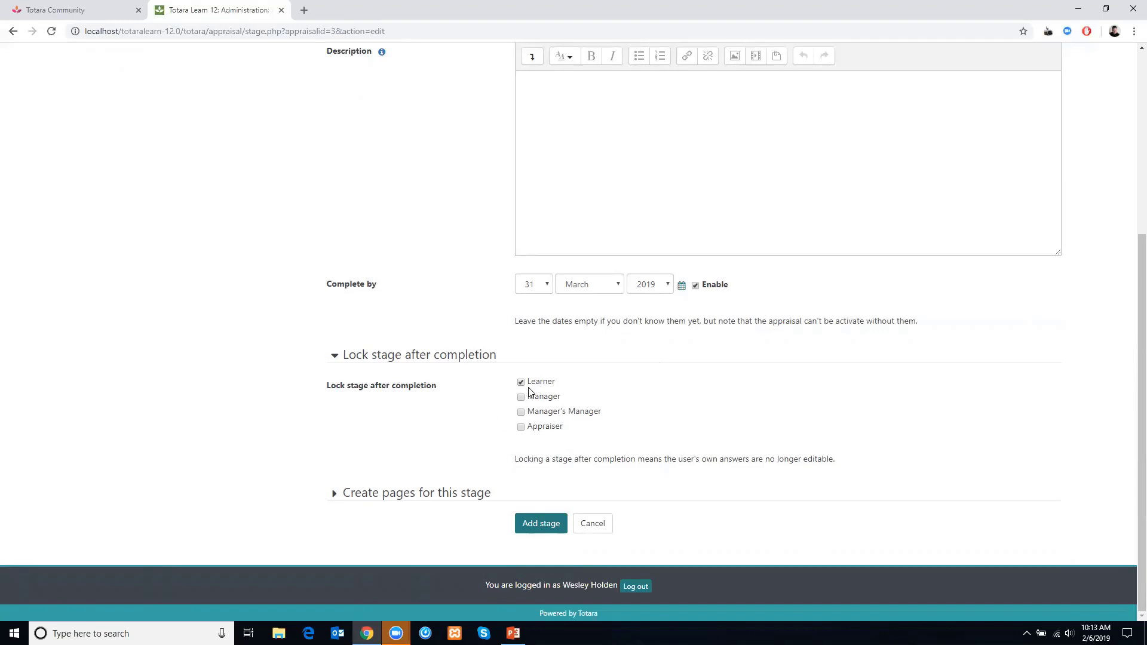
click(529, 396)
click(425, 492)
scroll(378, 424, down, 3)
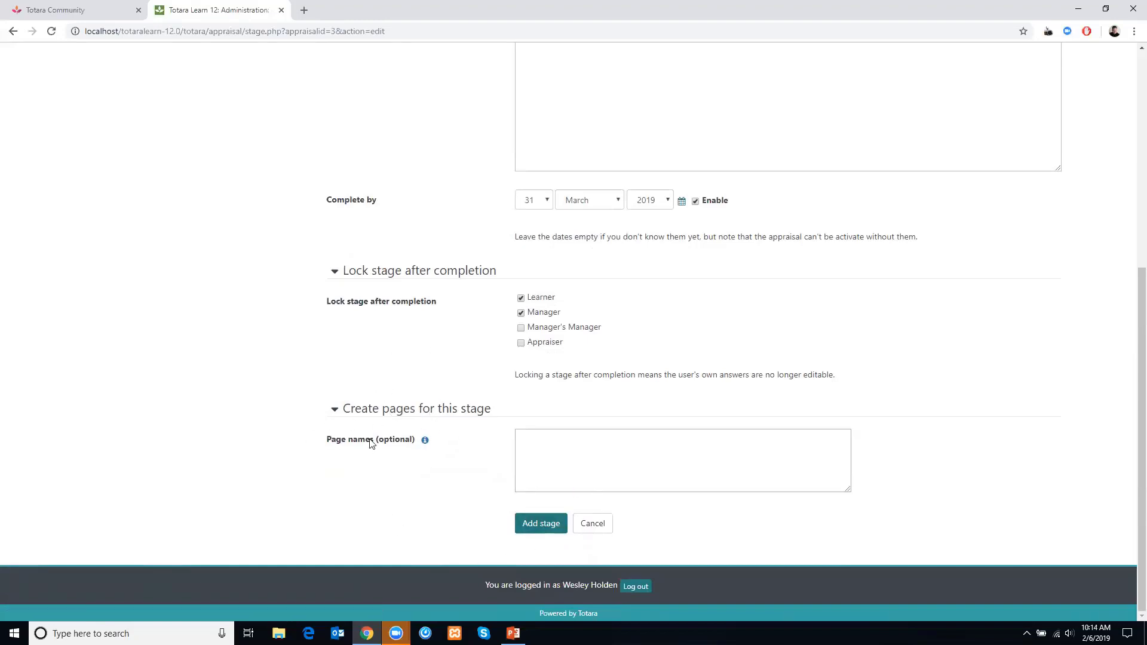
click(545, 523)
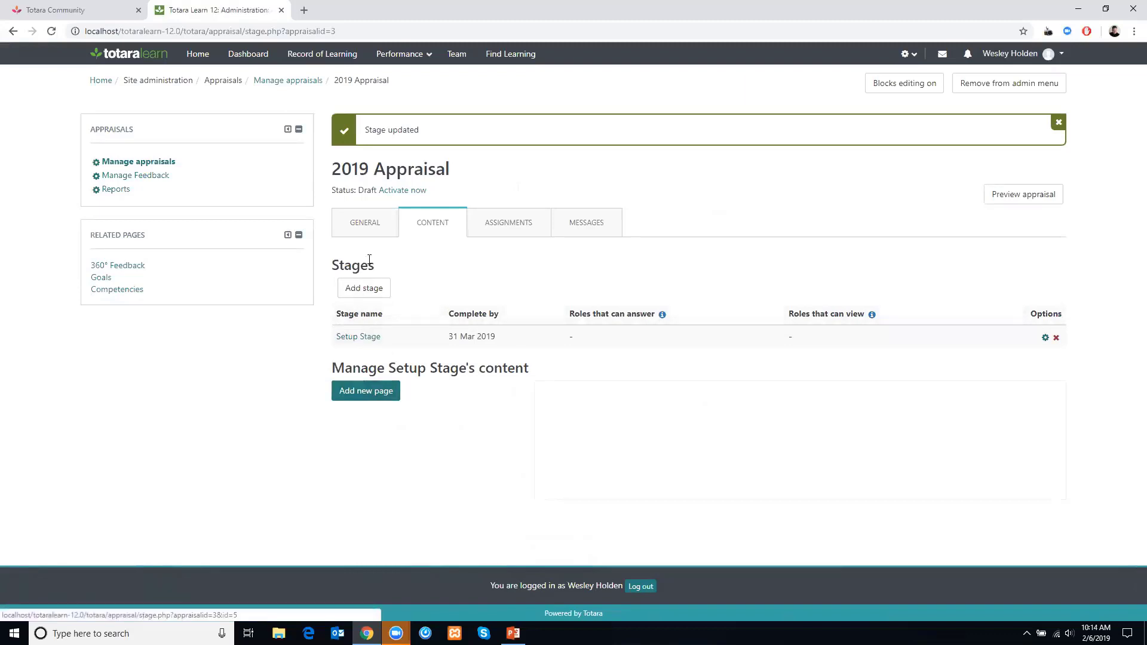
- Add a new page named "Review Learning" to the Setup Stage
click(362, 394)
click(550, 336)
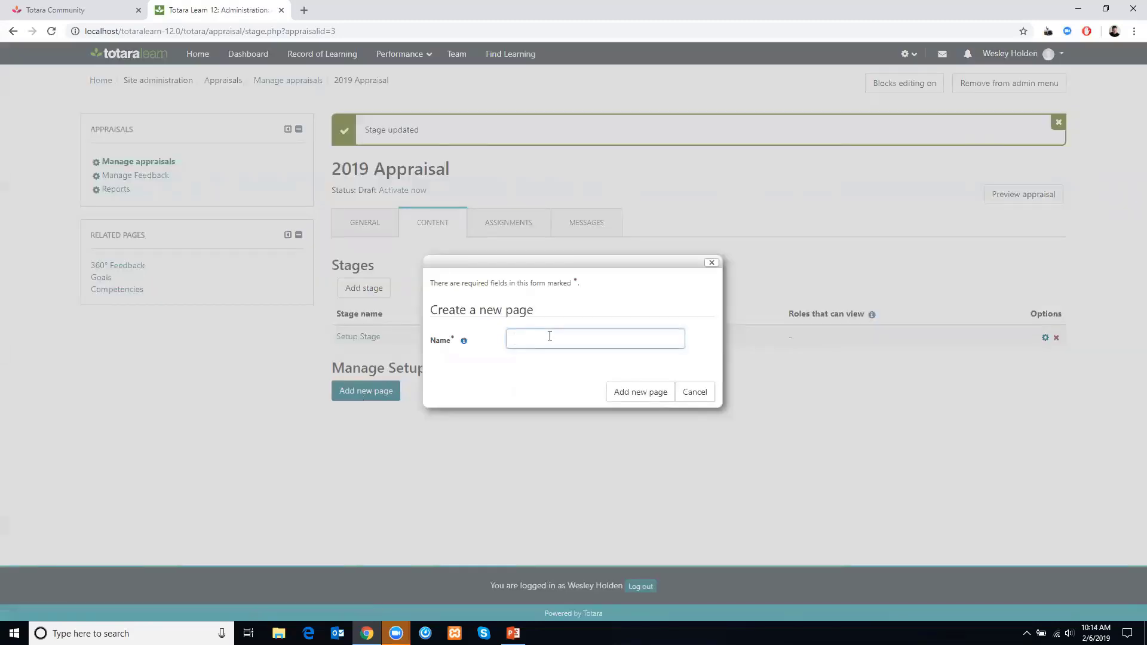
text(Review Learning)
click(638, 393)
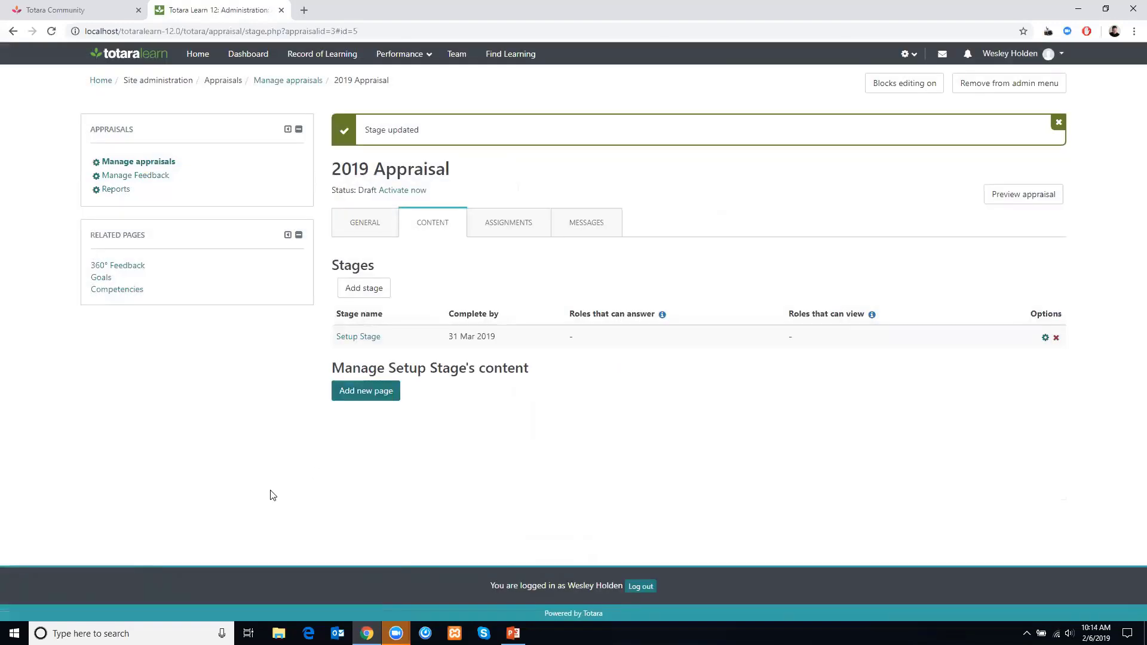
- Add a second page named "Review Skills" to the Setup Stage
click(358, 422)
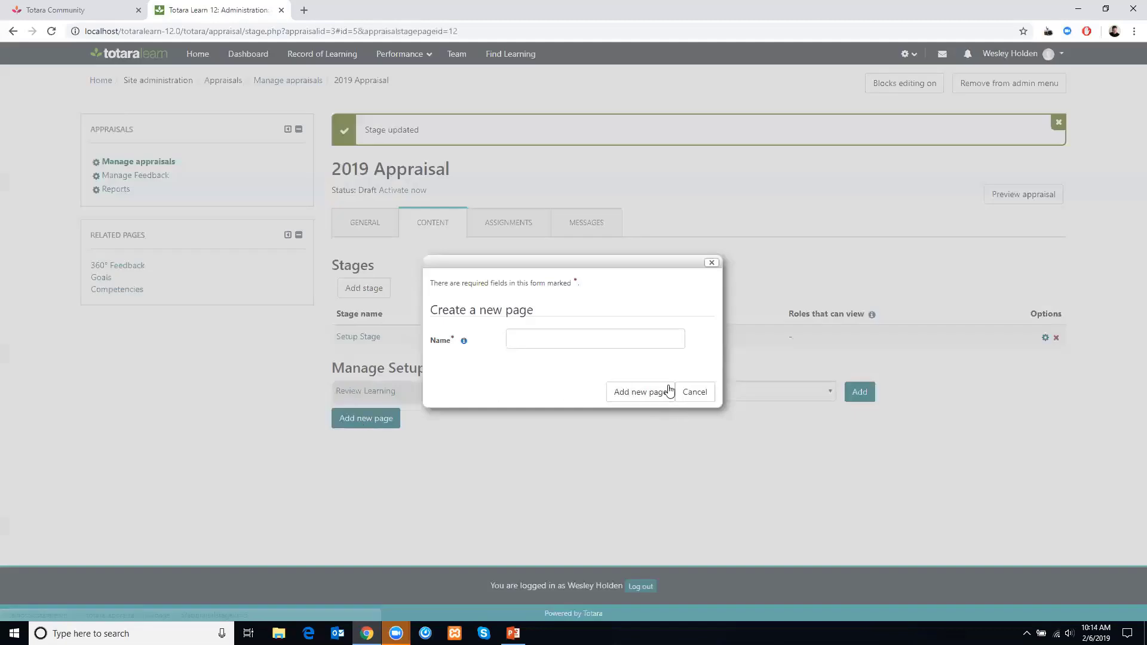
click(593, 334)
text(Review)
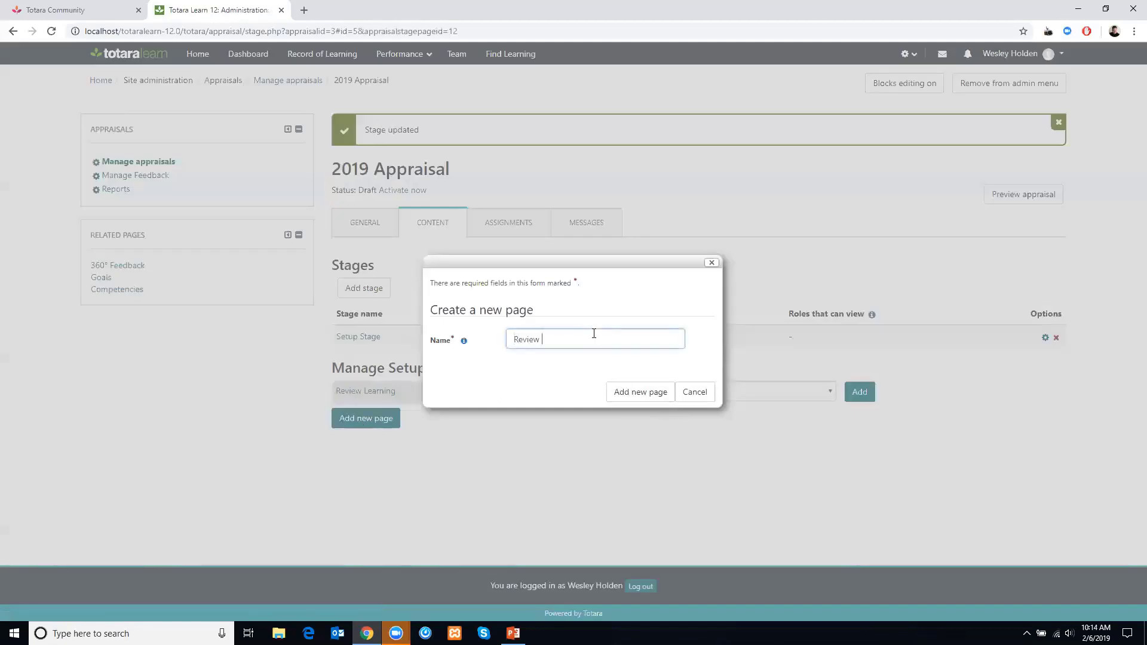
key(BackSpace)
text(SKil)
key(BackSpace)
key(BackSpace)
key(BackSpace)
text(Skills)
click(633, 392)
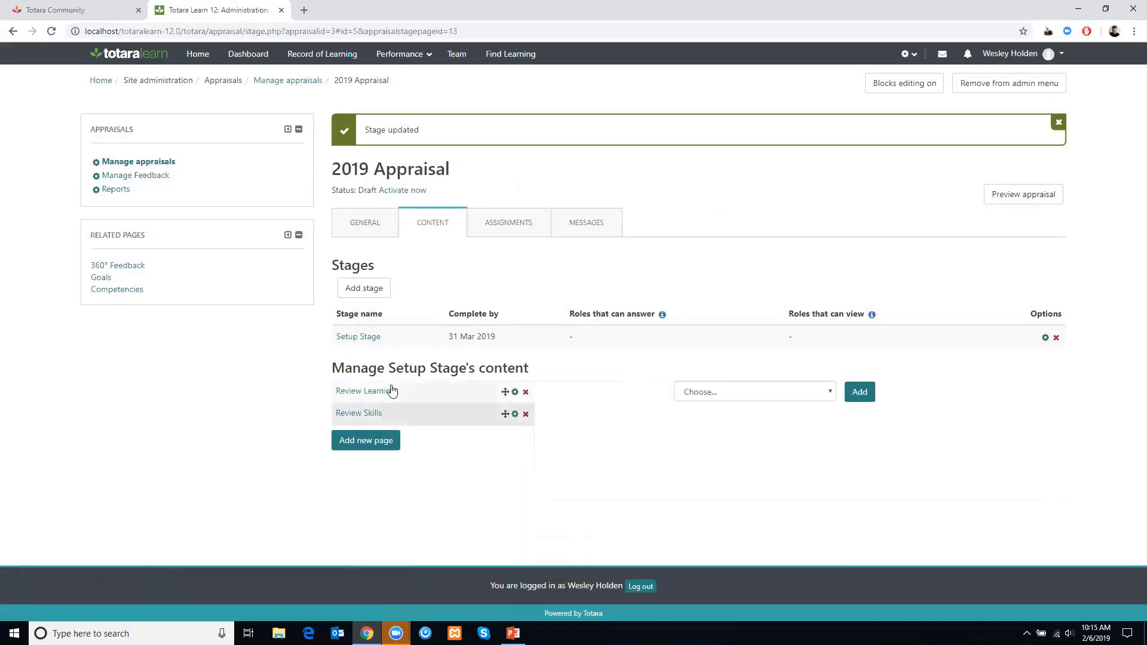
- Open the Review Learning page and add a Long text question to it
click(354, 391)
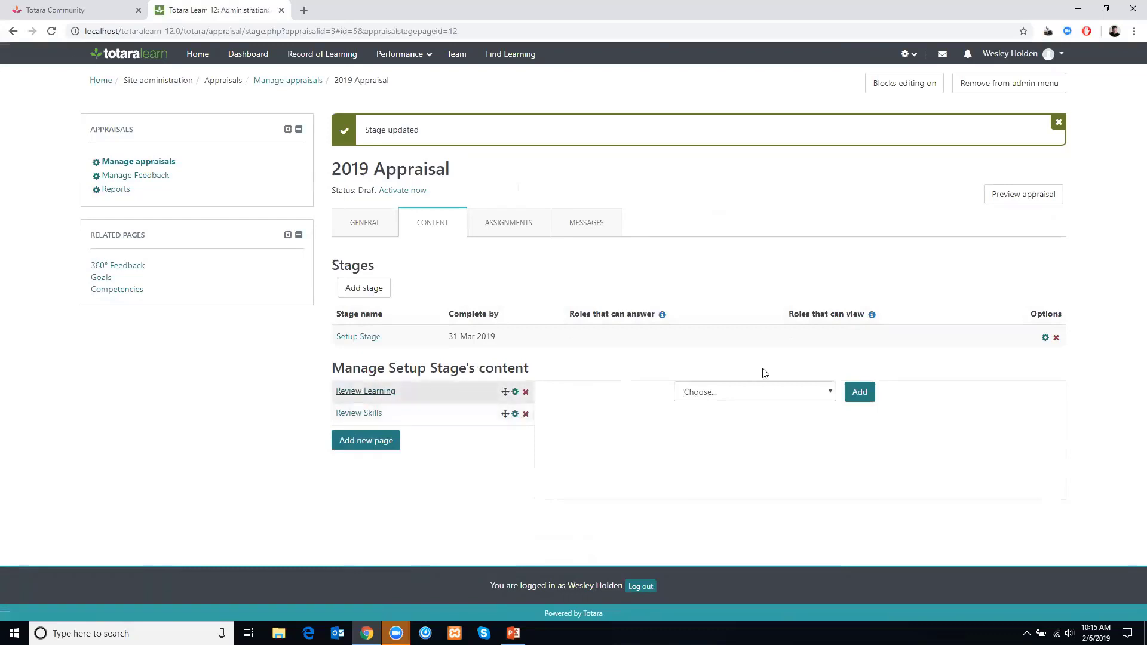
click(764, 400)
click(761, 400)
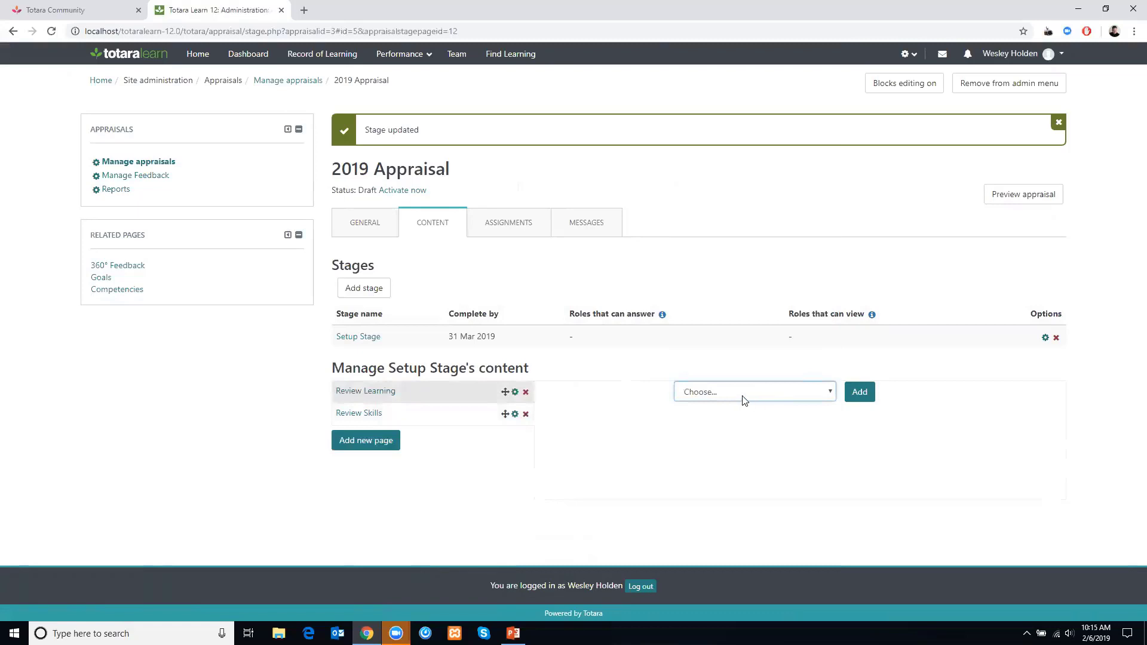
click(744, 399)
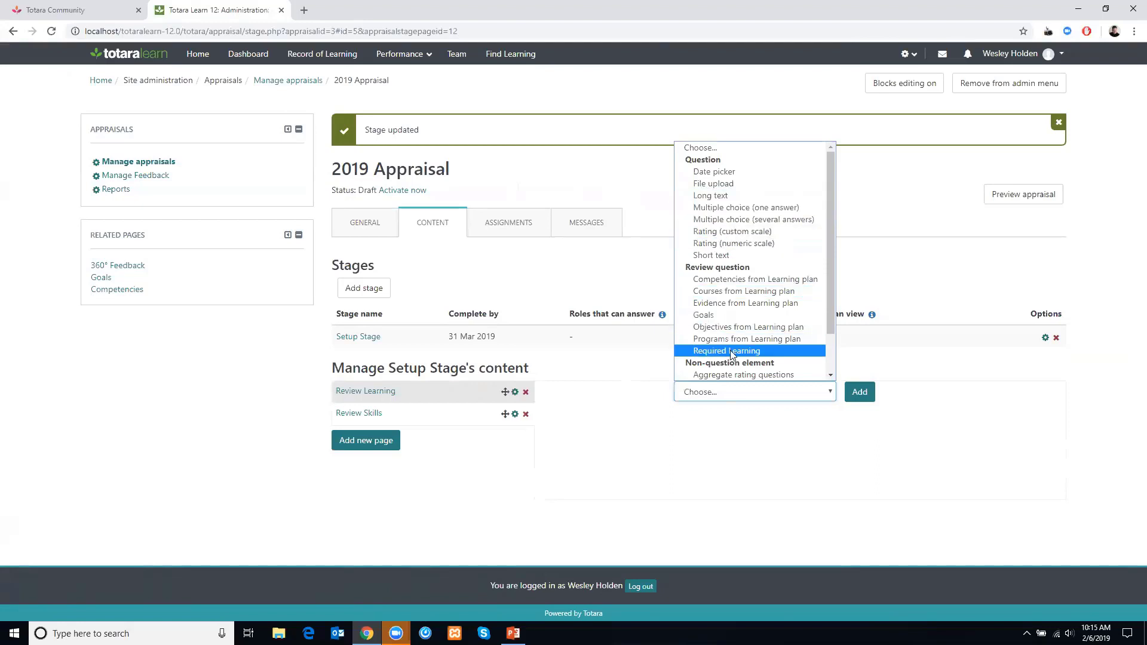
click(719, 196)
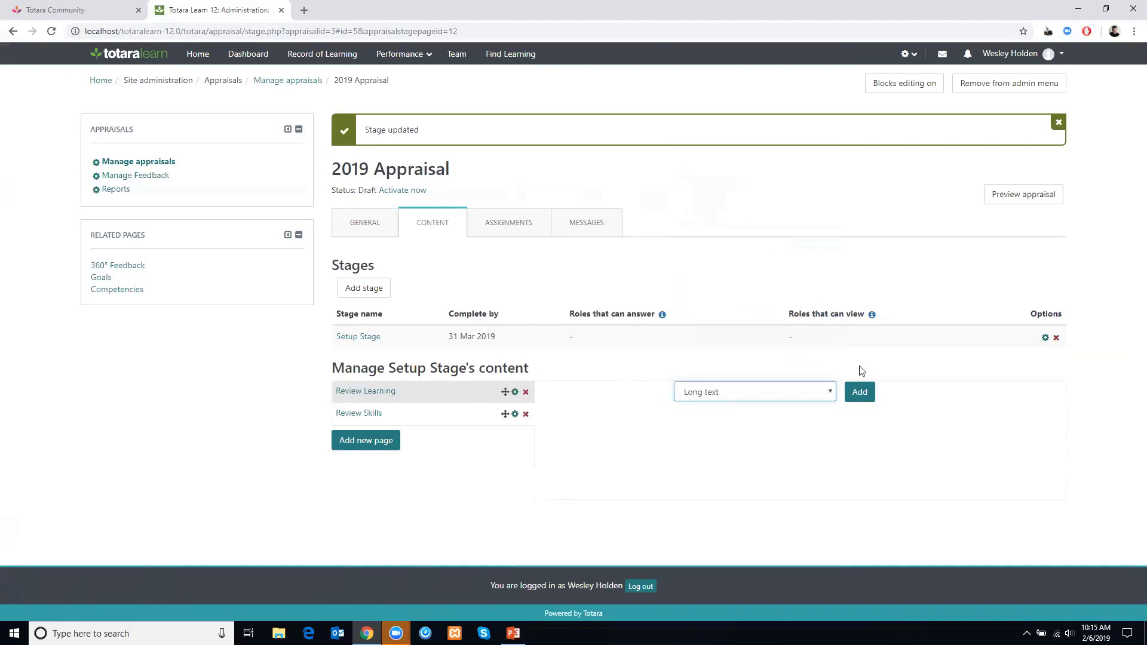
click(860, 394)
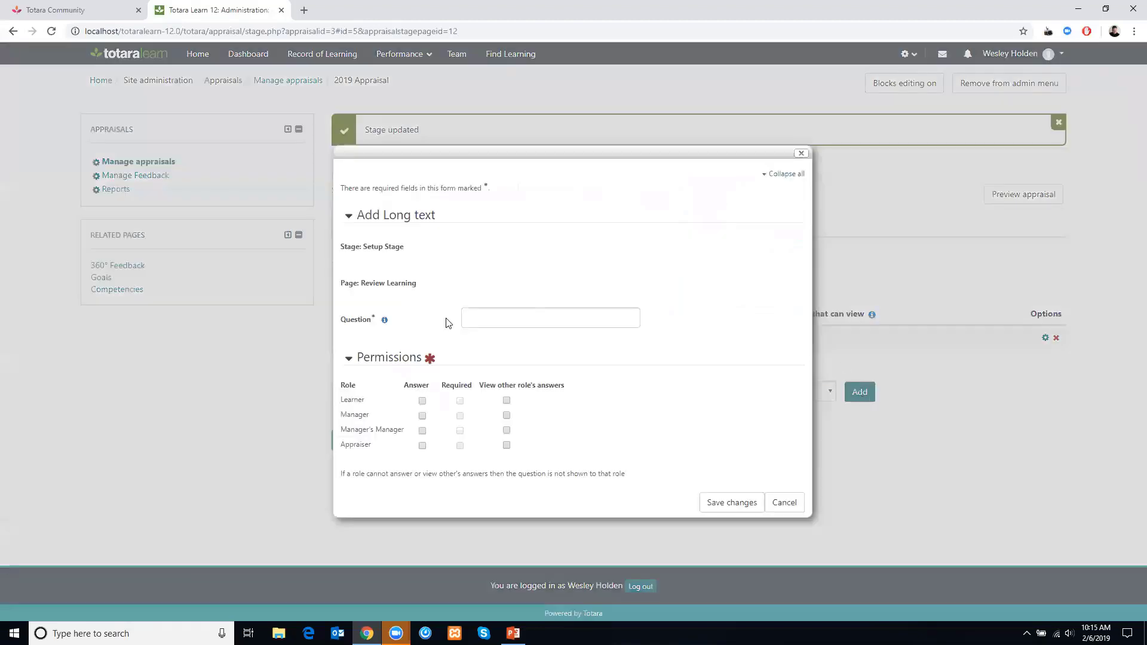
- Enter the question text "What areas would you like to see improvement on?"
click(497, 316)
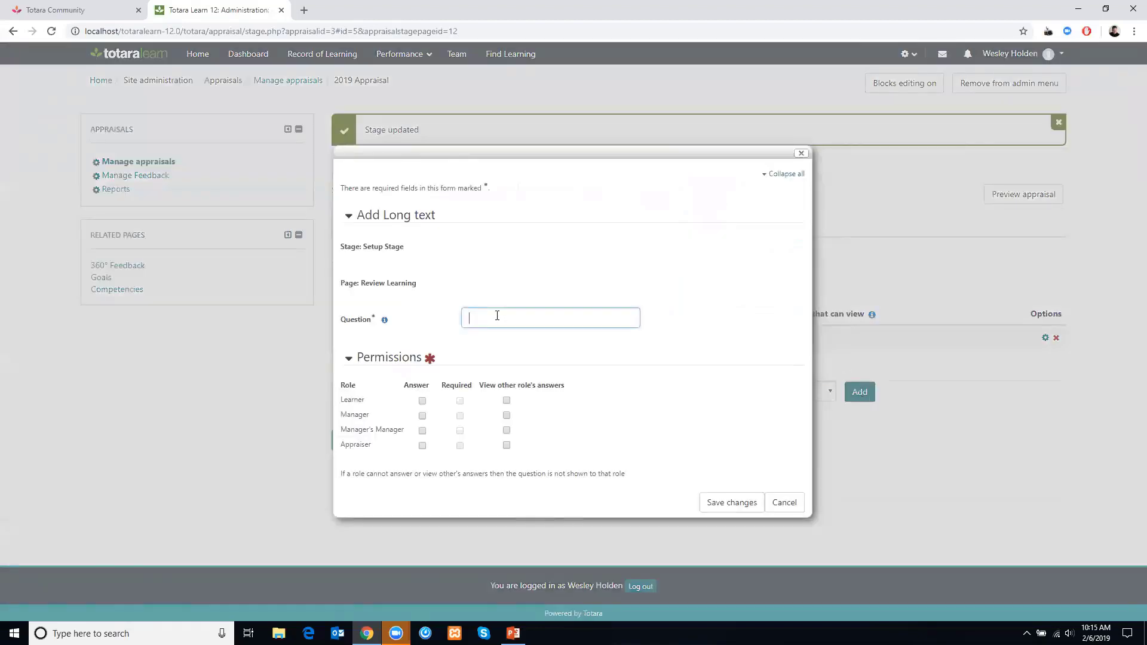
text(What areas do you want to d)
key(BackSpace)
key(BackSpace)
key(BackSpace)
key(BackSpace)
key(BackSpace)
key(BackSpace)
key(BackSpace)
key(BackSpace)
key(BackSpace)
key(BackSpace)
key(BackSpace)
key(BackSpace)
key(BackSpace)
key(BackSpace)
text(would you like to see improvement on?)
- Let Learner and Manager answer, allow Manager to view other roles' answers, and save the question
click(421, 397)
click(422, 401)
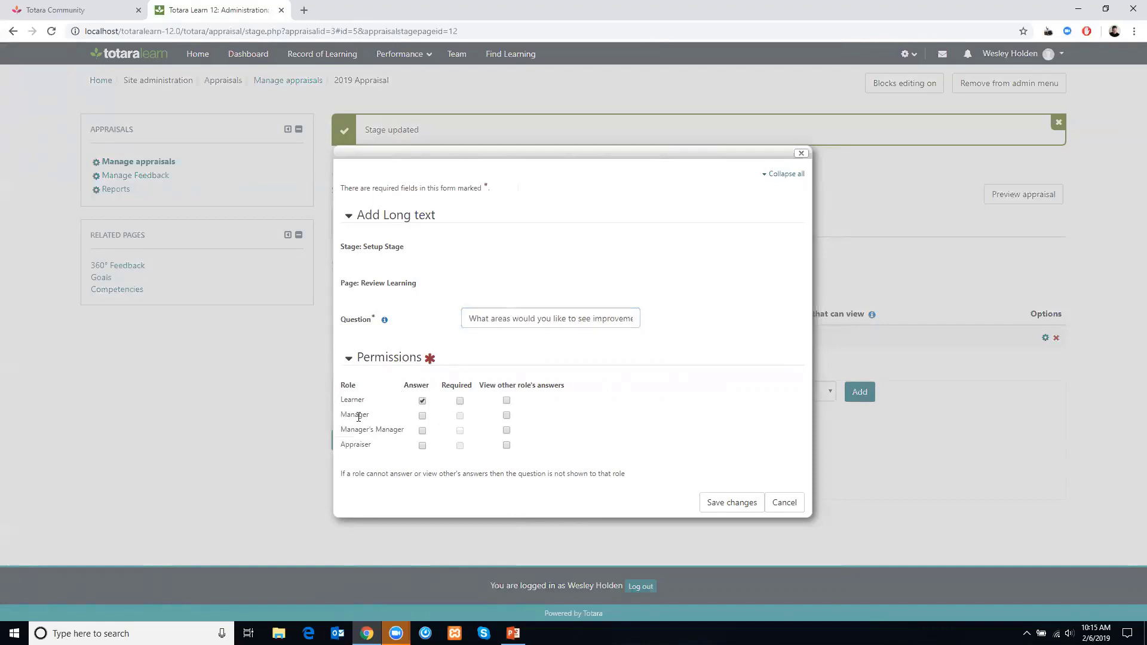
click(422, 416)
click(507, 415)
click(732, 504)
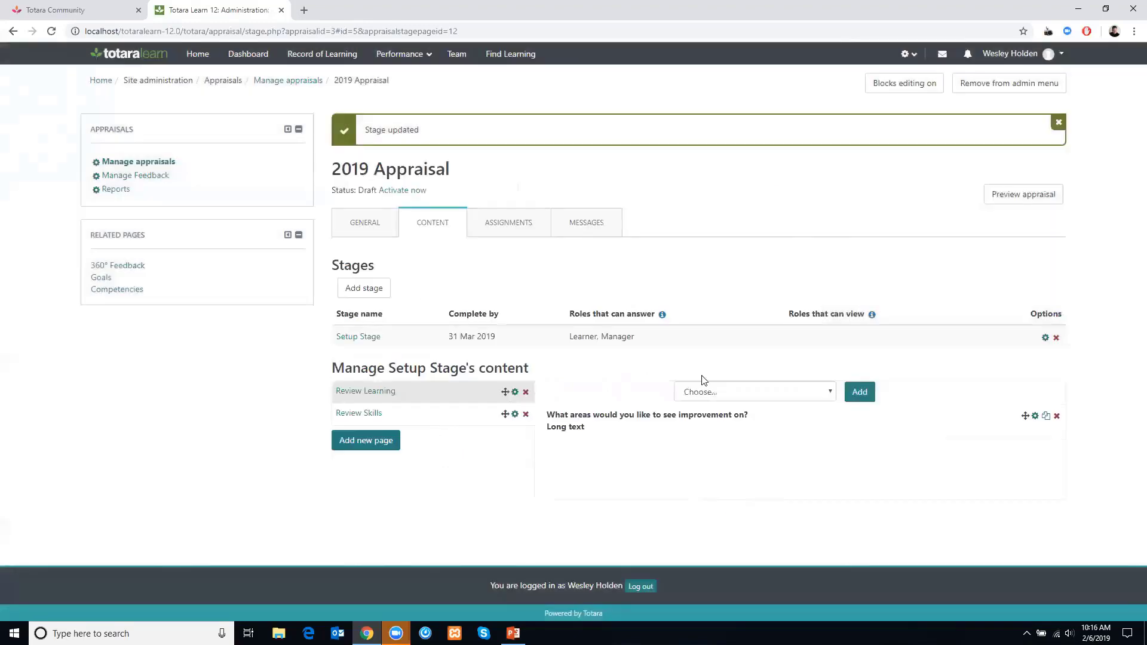
- Add a Rating (custom scale) question to the Review Learning page
click(783, 392)
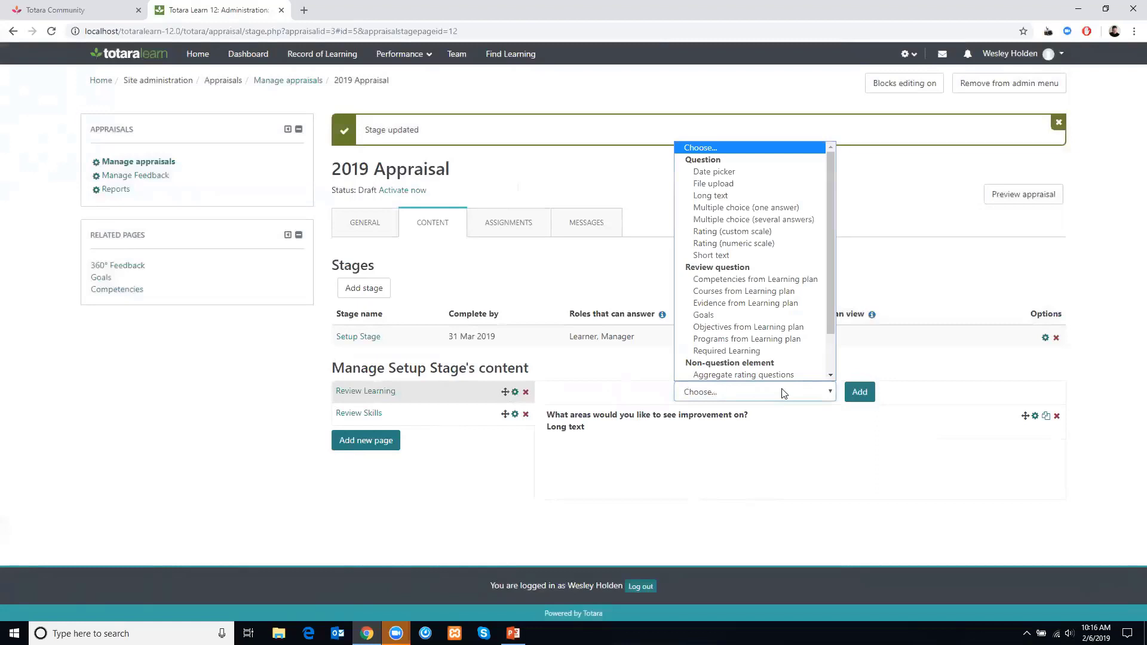
click(769, 234)
click(857, 395)
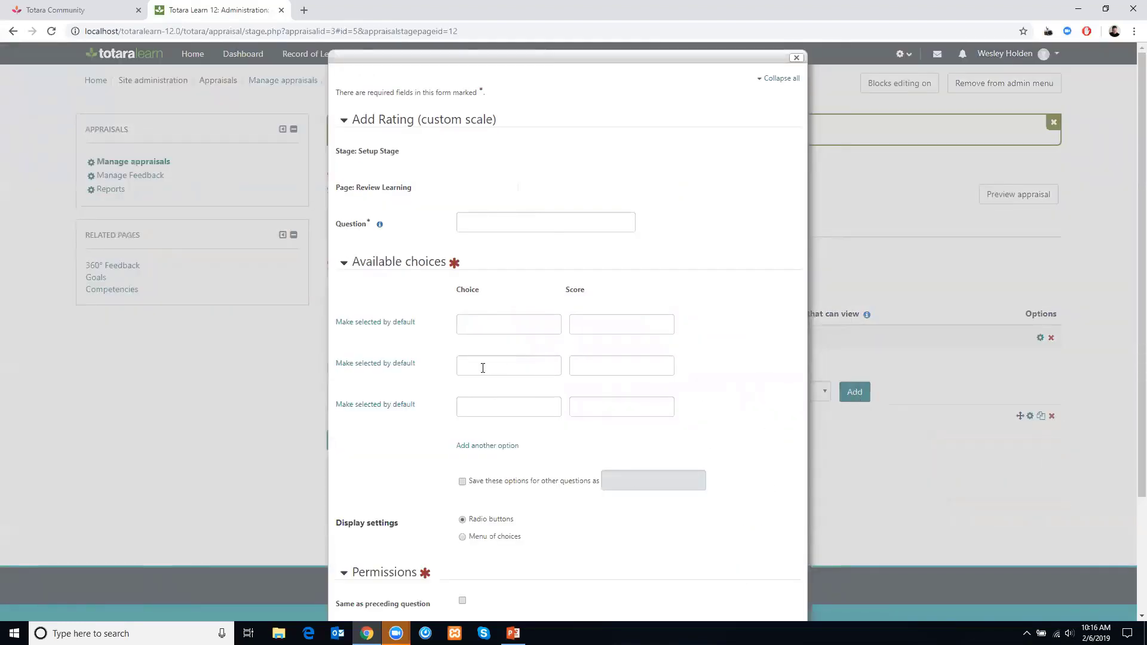
- Enter the question text "On a scale of..."
click(480, 221)
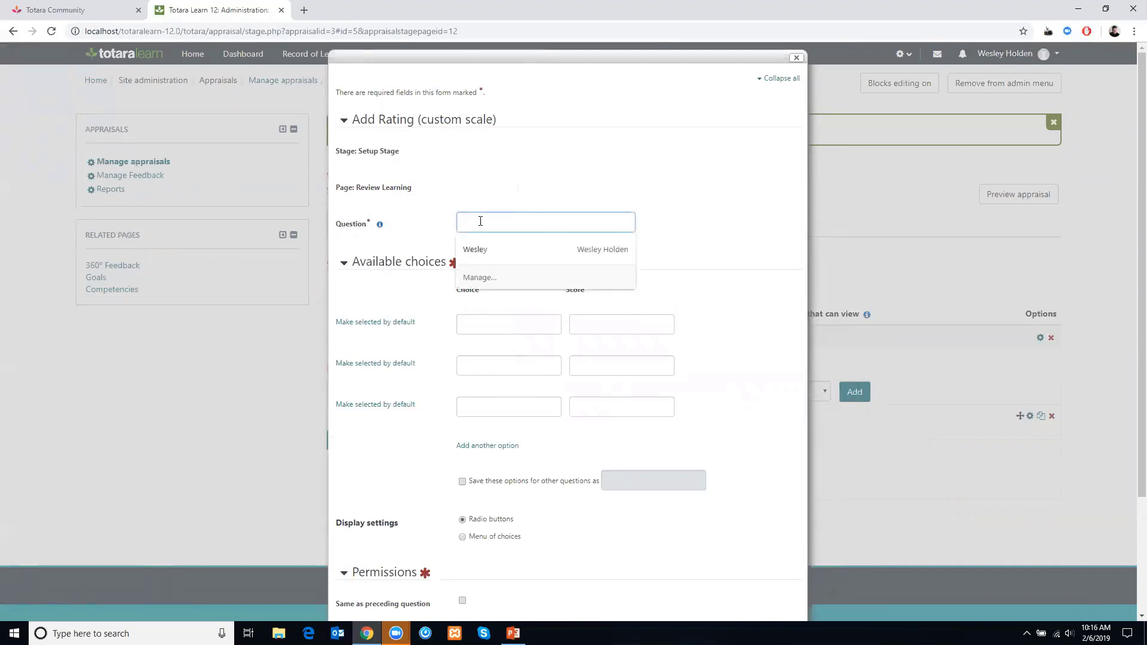
text(On )
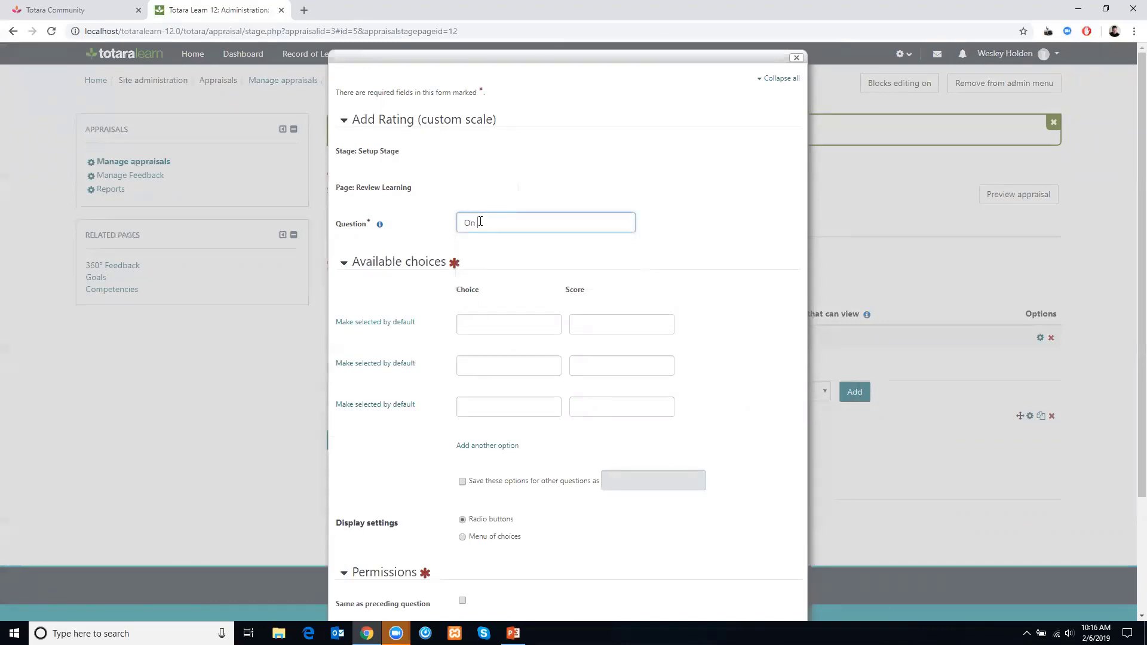
text(a scale of....)
- Enter the three available choices Low, Average and High
click(478, 323)
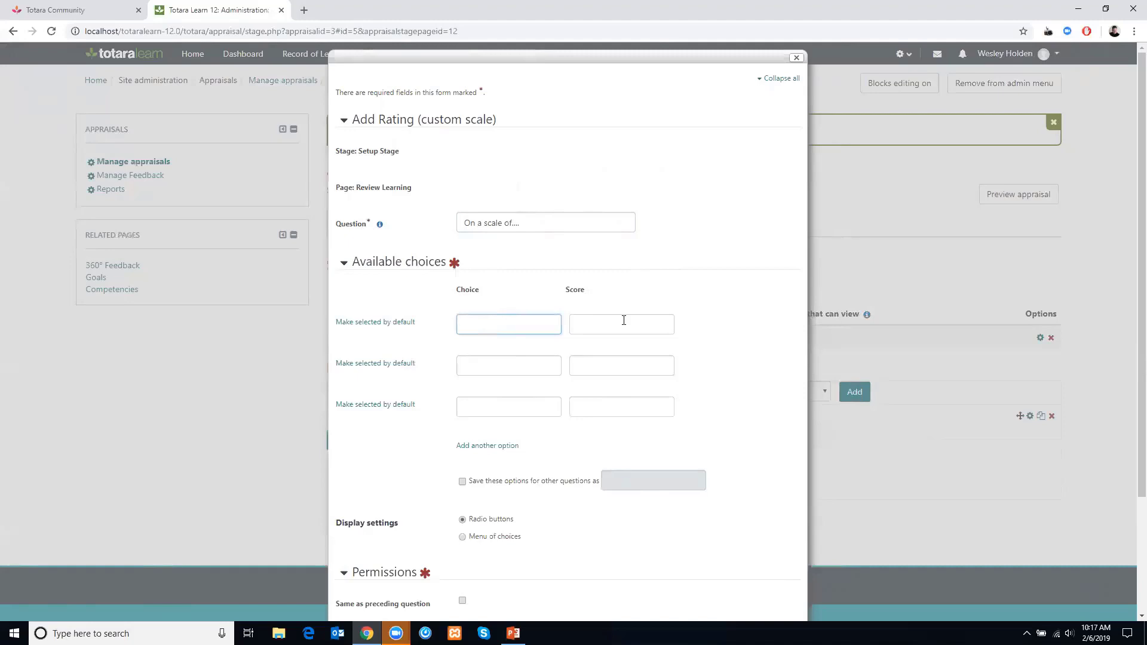
text(Low)
click(485, 363)
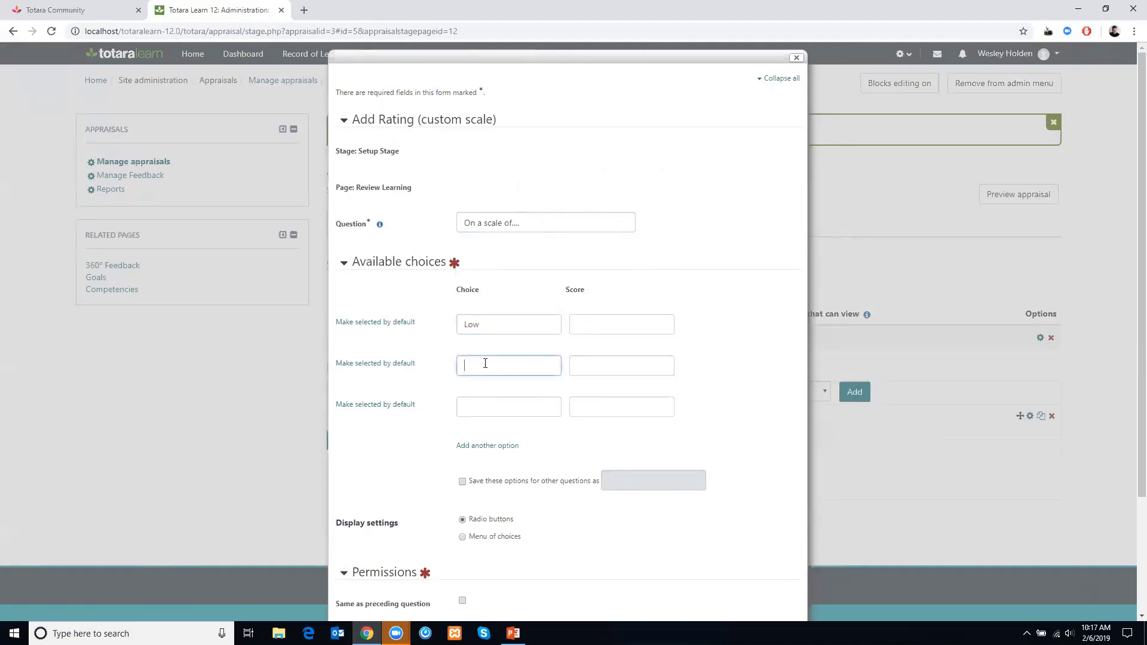
text(Average)
click(485, 405)
text(High)
- Give the choices scores of 1, 5 and 10 respectively
click(584, 327)
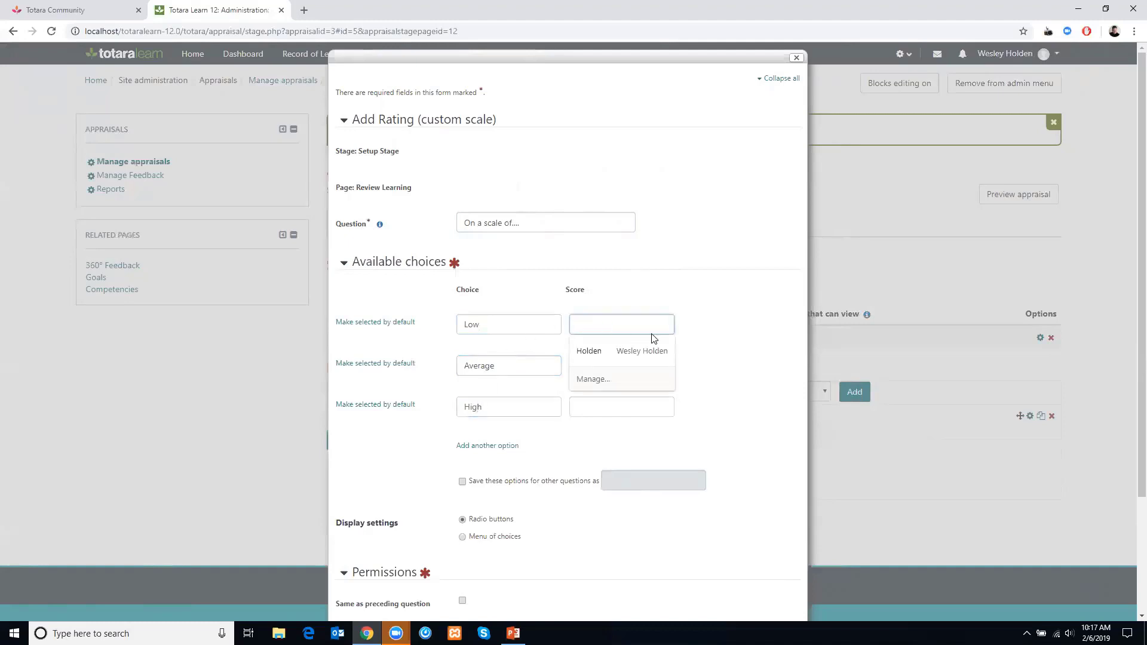
click(595, 326)
text(1)
click(599, 357)
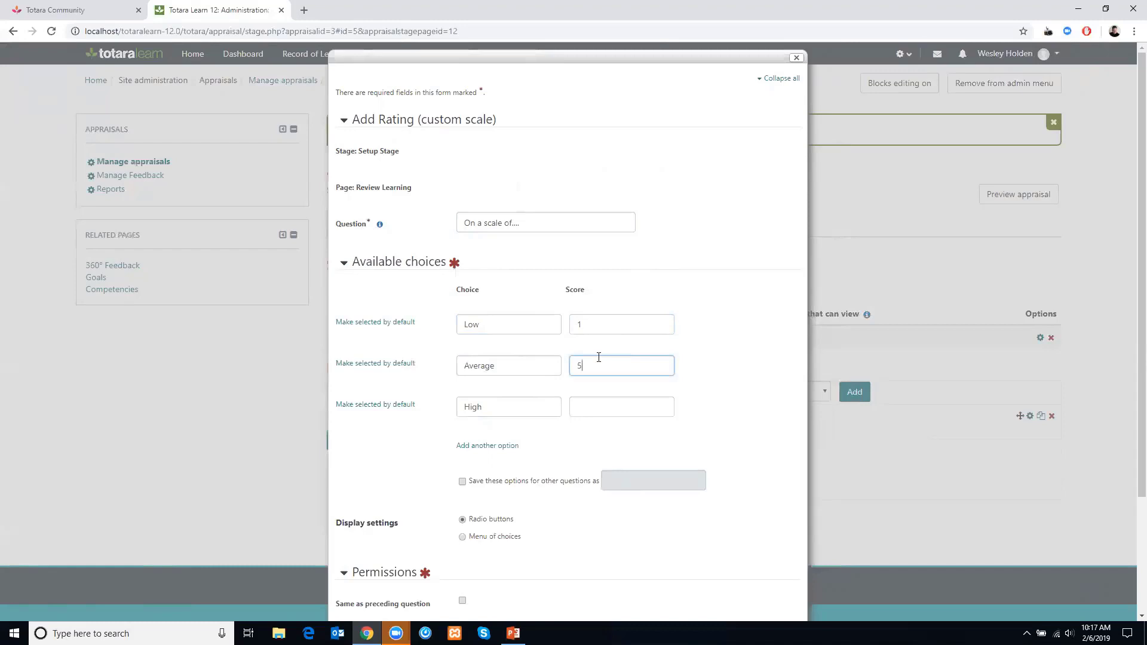
click(577, 407)
text(10)
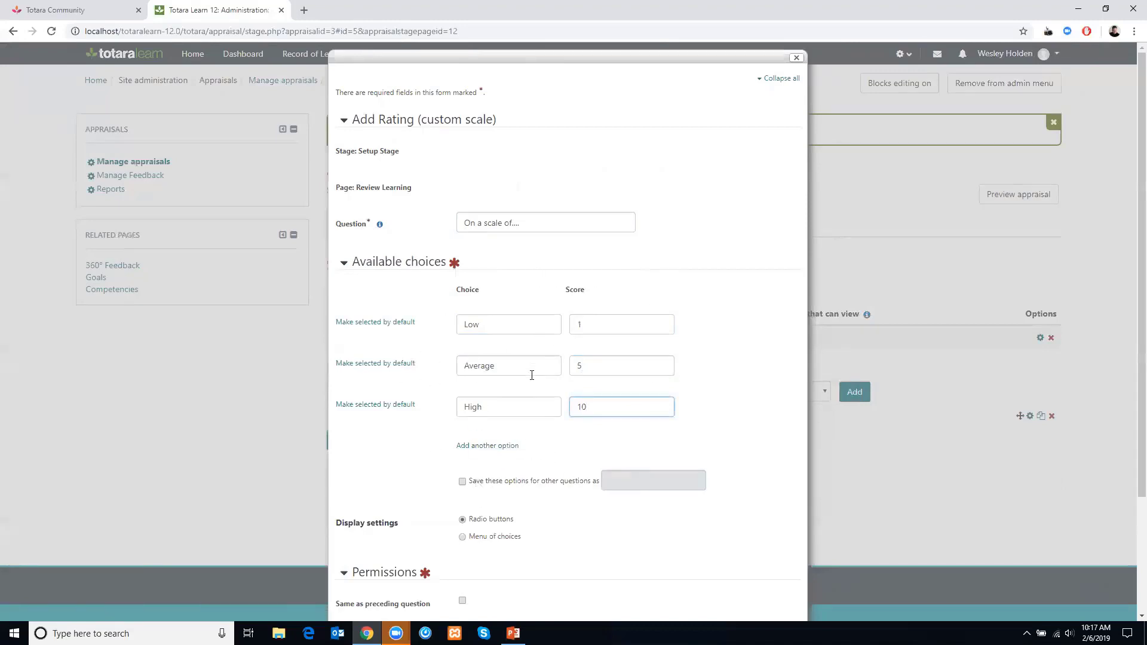
- Save these options for other questions under the name "Low-Avg-High"
click(492, 481)
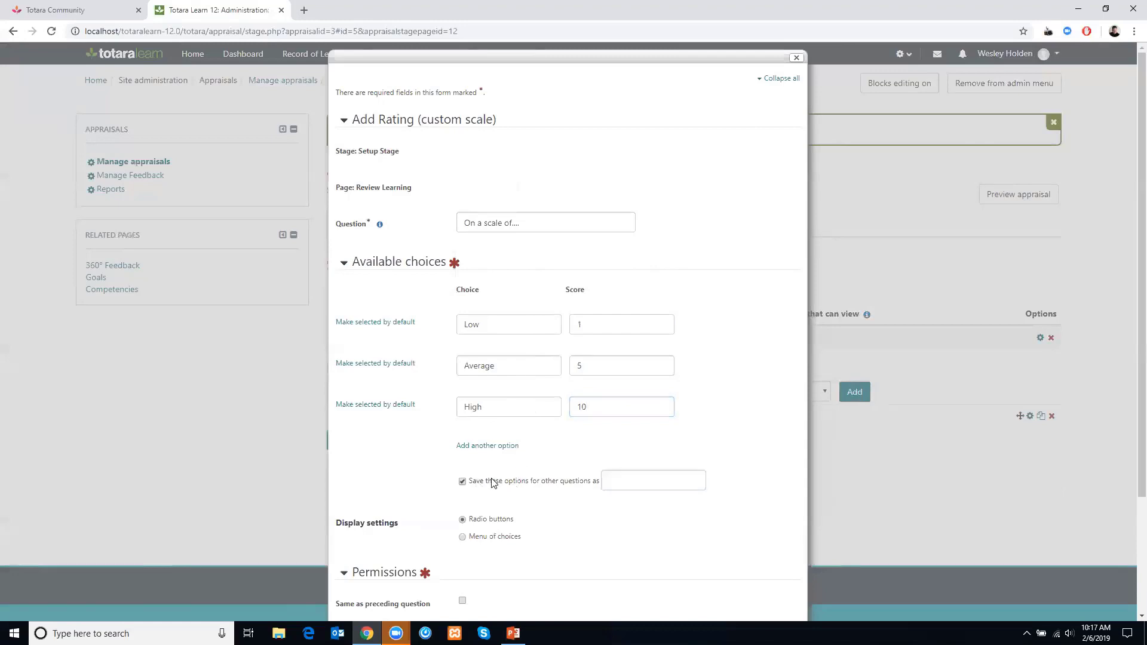
click(620, 480)
text(Low-Avg-)
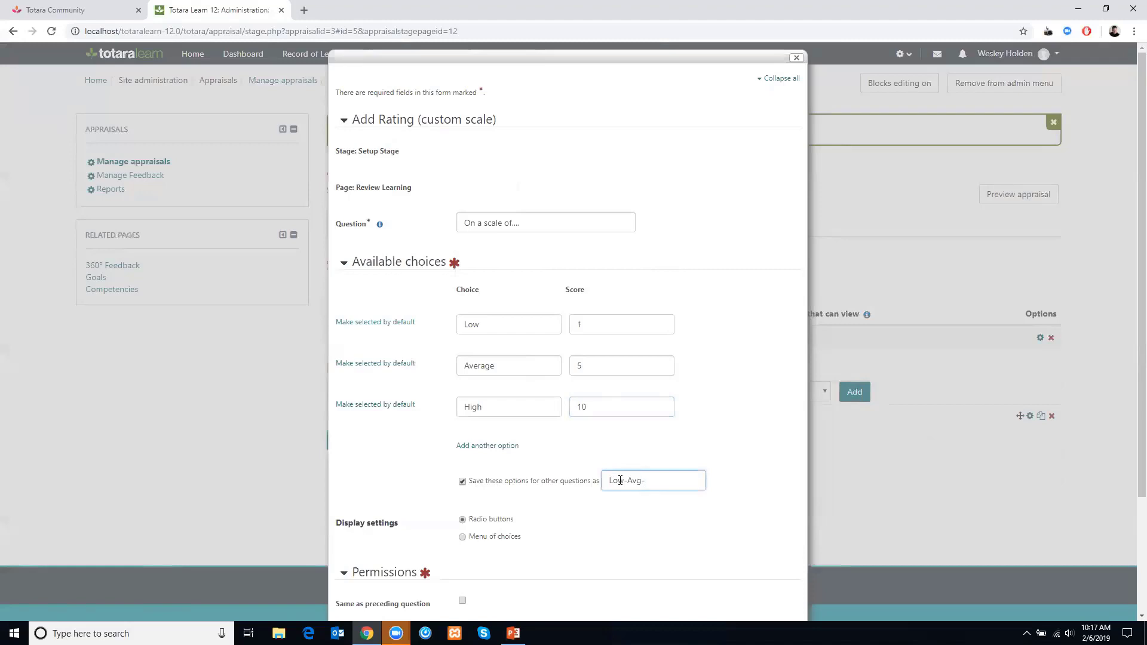
text(High)
key(BackSpace)
key(BackSpace)
key(BackSpace)
text(igh)
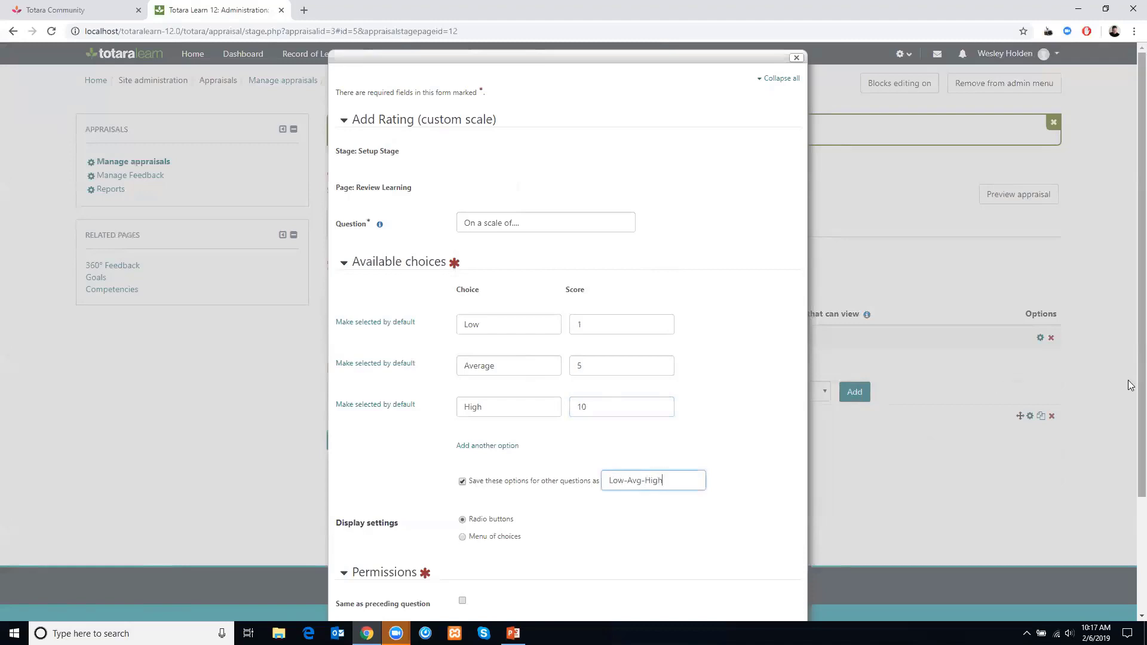
- Use the same permissions as the preceding question and save the rating question
scroll(1130, 391, down, 3)
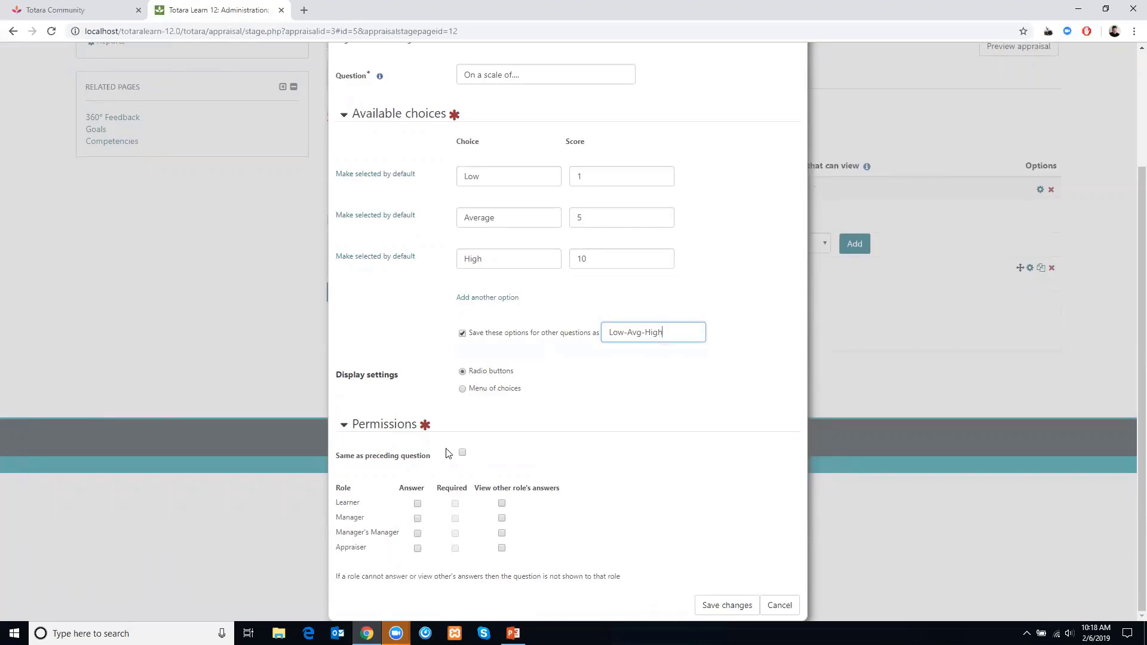
click(463, 453)
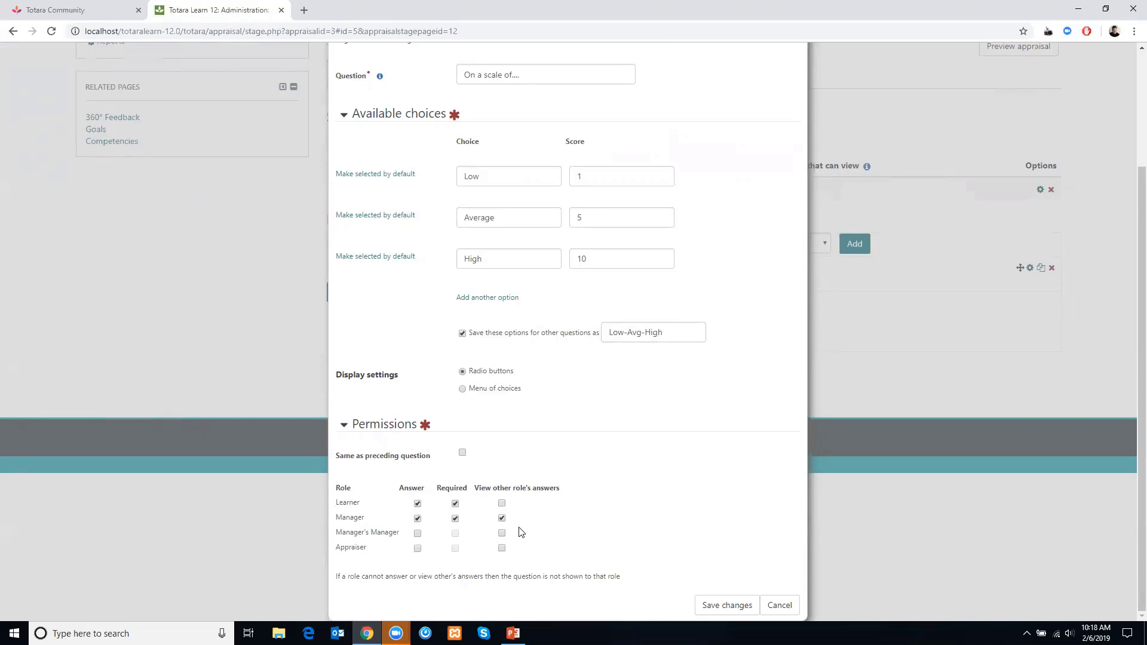
click(709, 609)
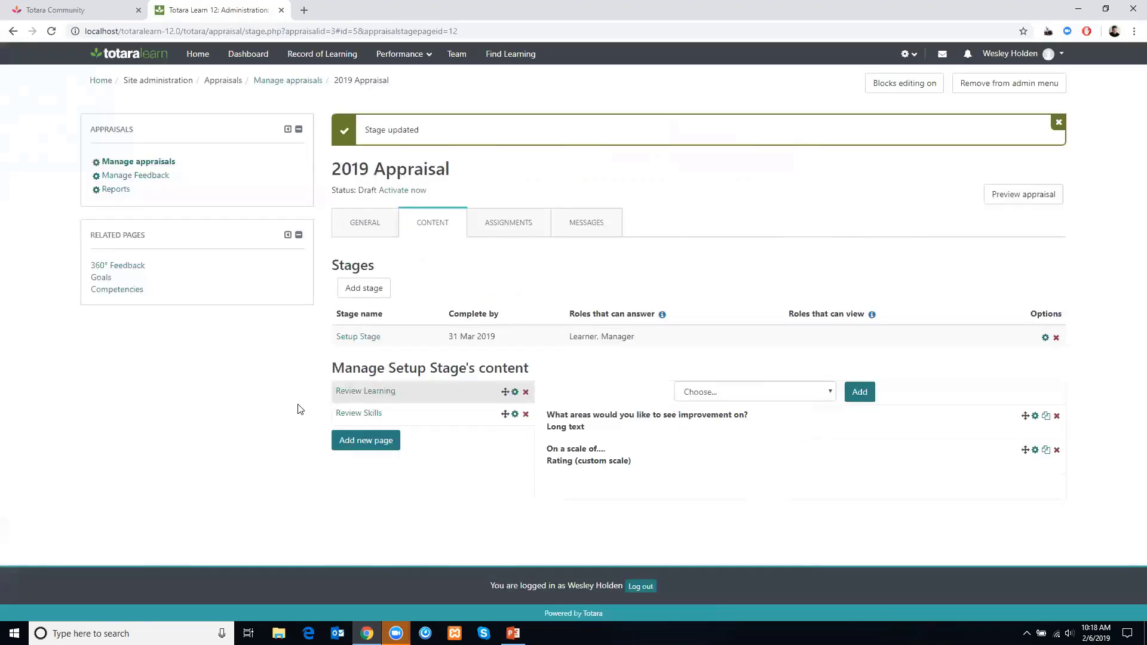
- Open the Review Skills page and add a Competencies from Learning plan question to it
click(353, 413)
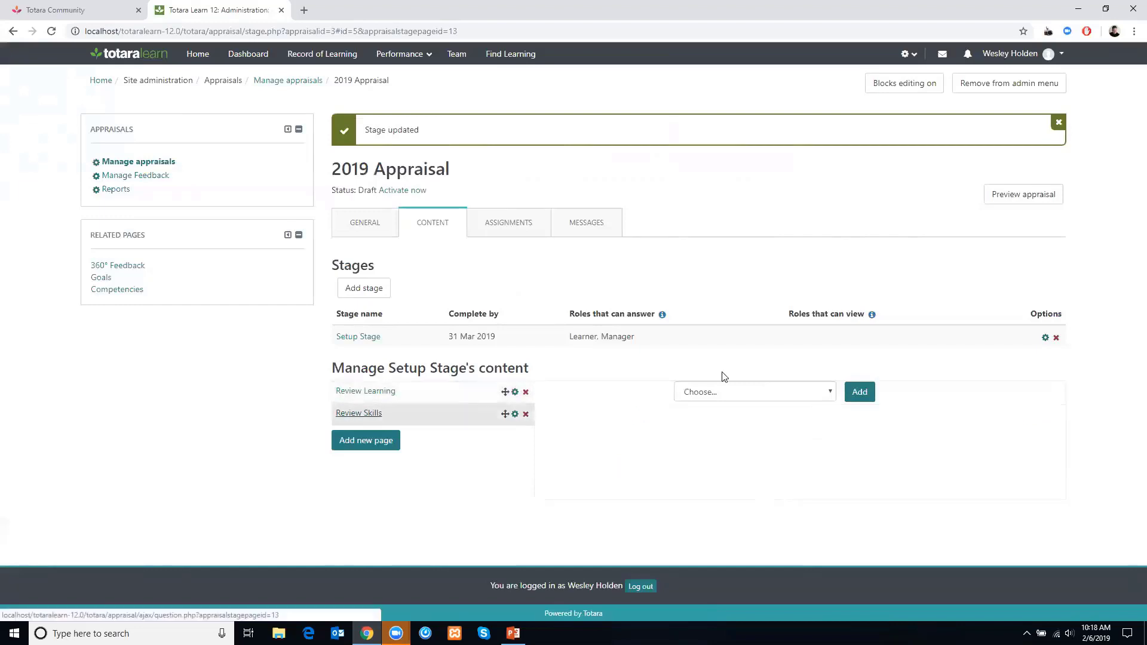
click(736, 392)
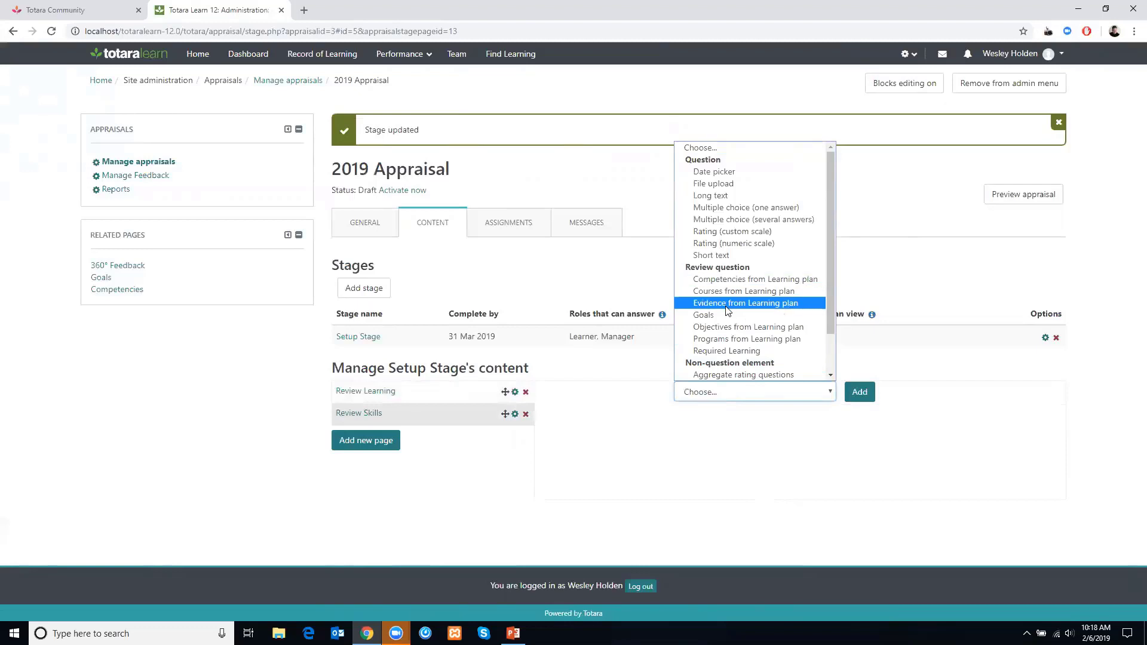
key(Up)
key(Up)
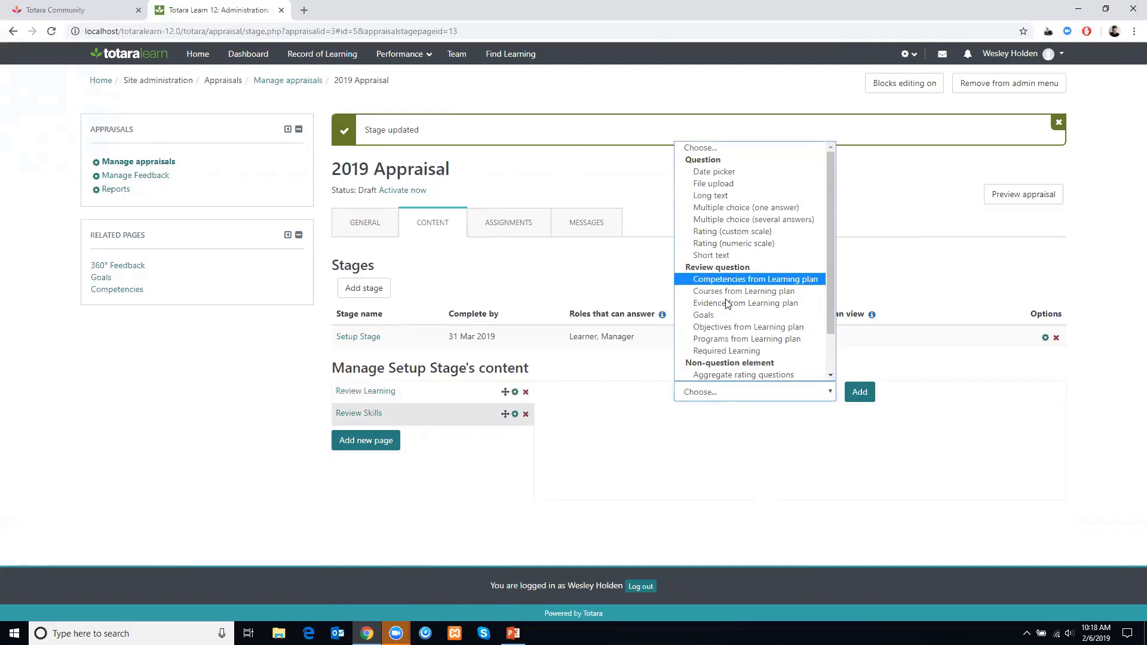
key(Return)
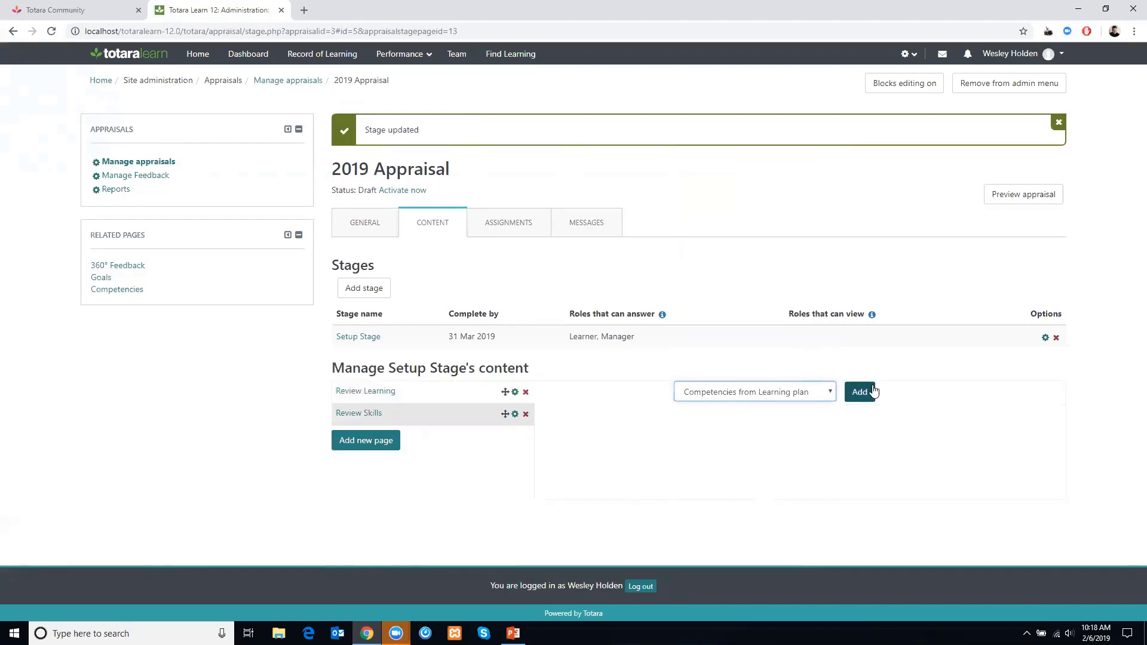
click(854, 392)
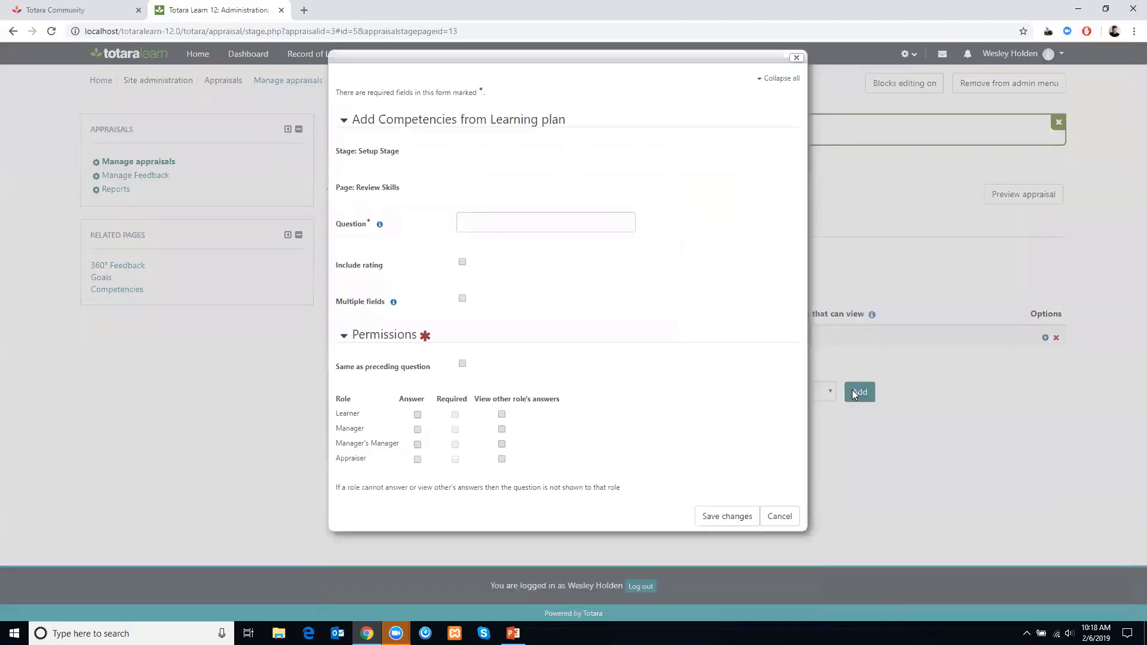
- Enter the question text "Review Competencies"
click(483, 228)
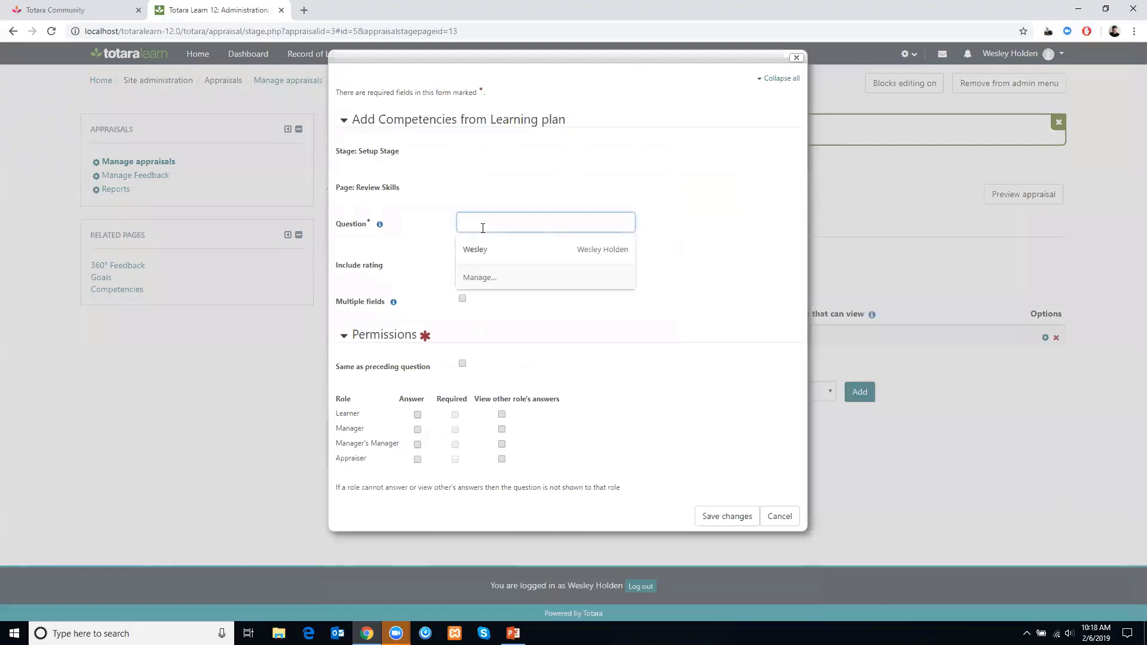
text(Review )
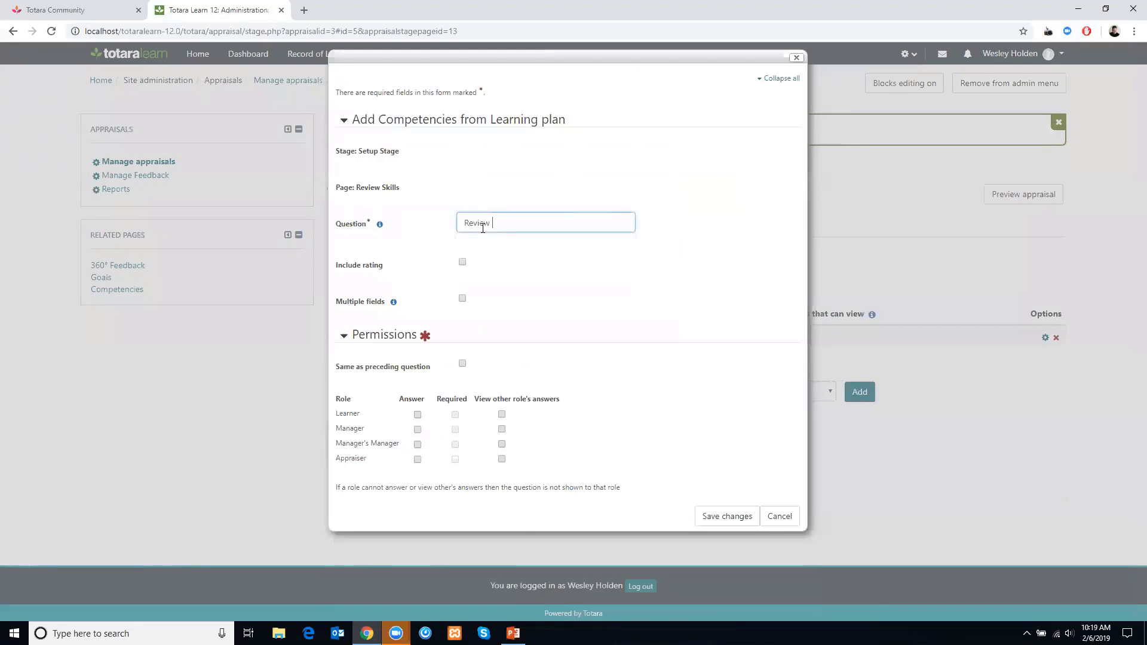
text(COmpetencies)
click(502, 220)
key(BackSpace)
text(o)
- Include a rating, reuse the preceding question's permissions, and save the question
click(461, 263)
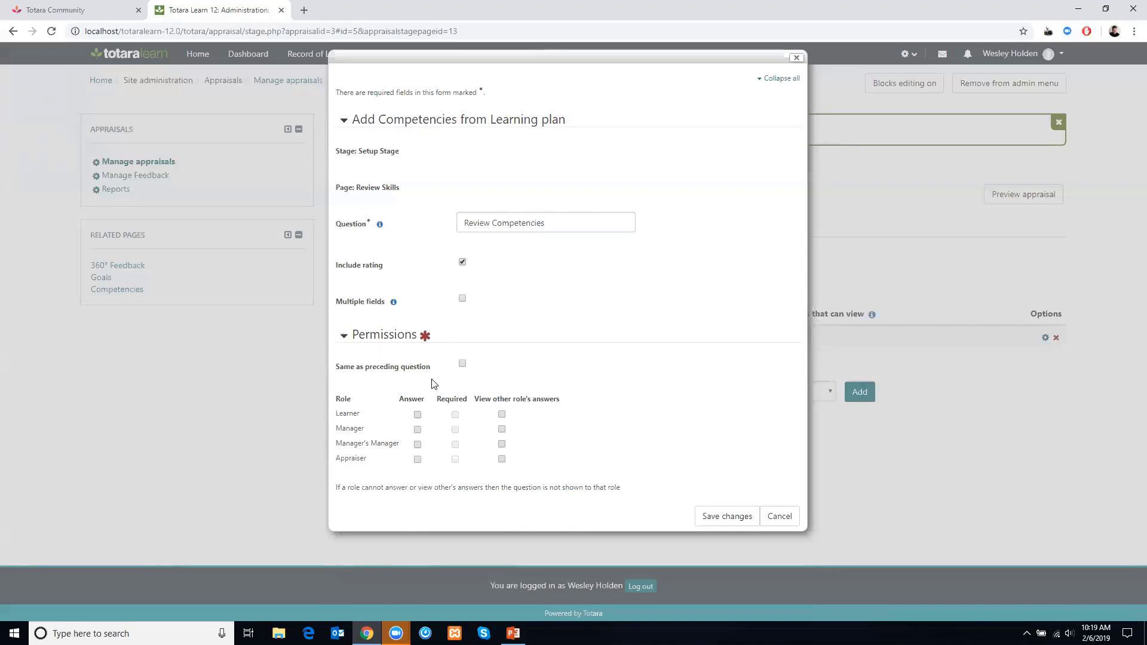
click(463, 364)
click(729, 518)
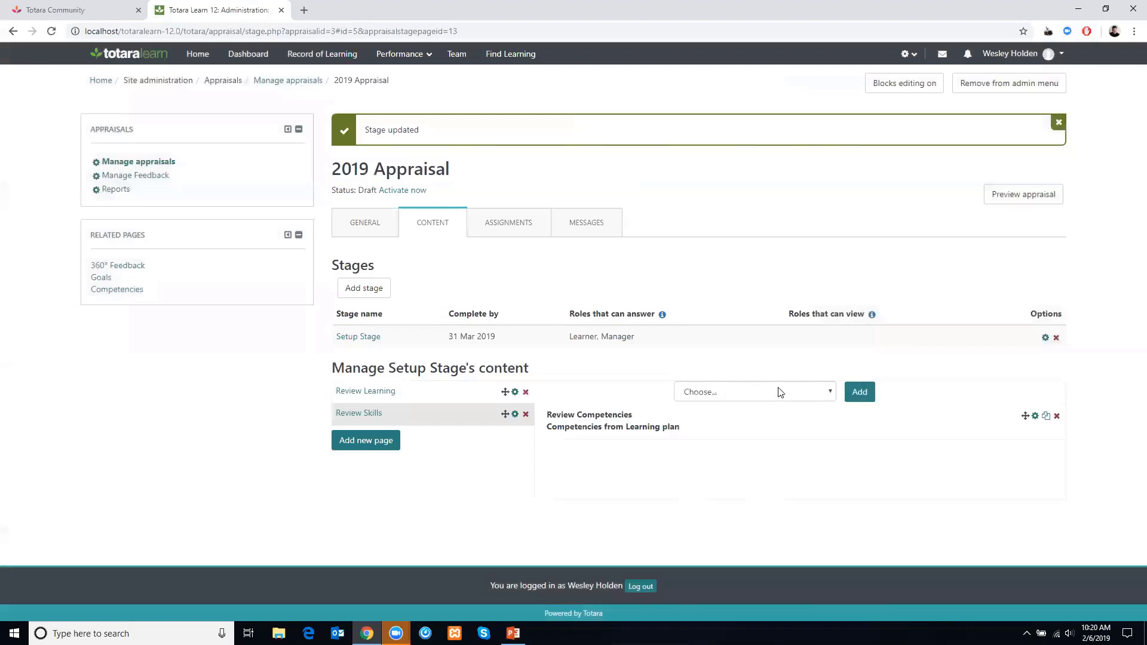
click(780, 394)
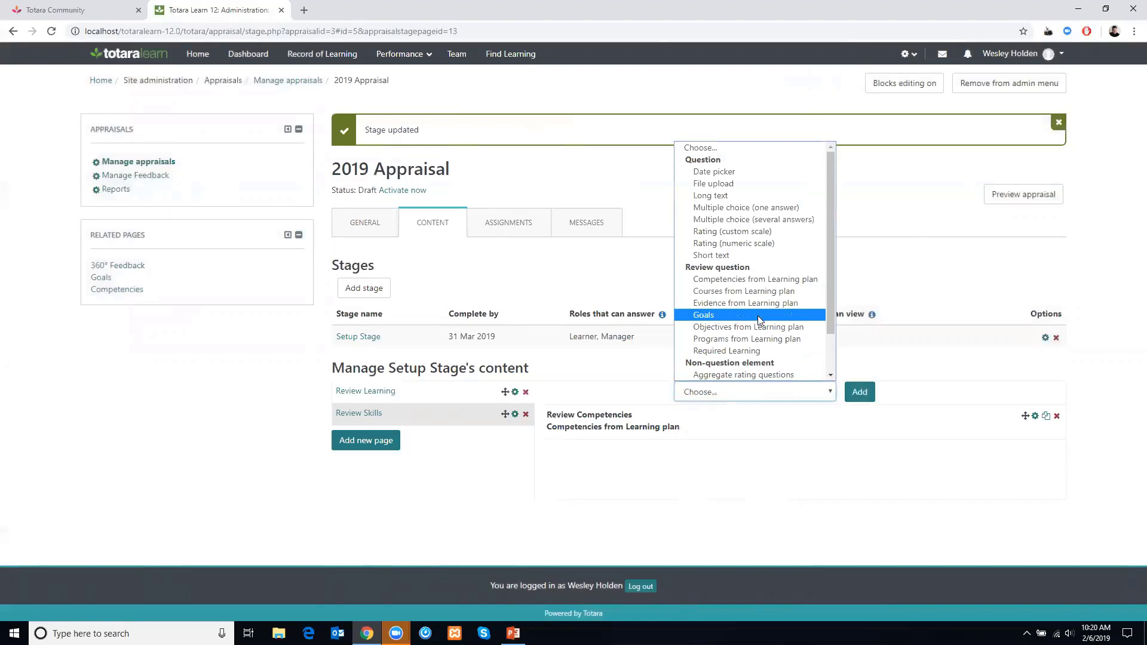
drag(828, 304, 828, 349)
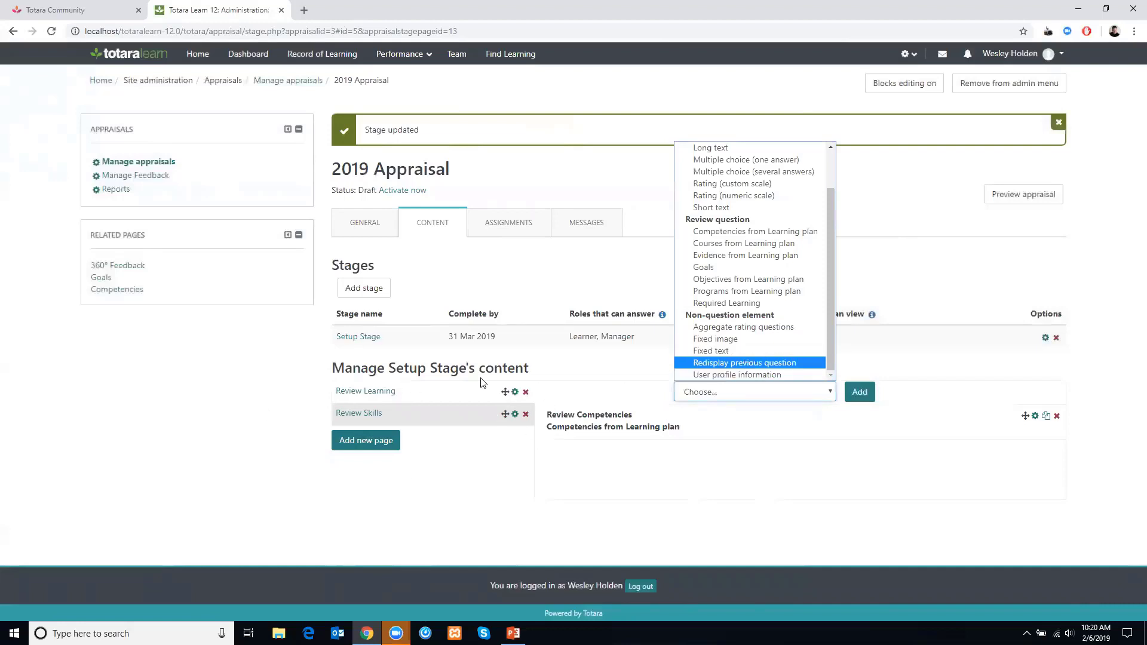
click(682, 450)
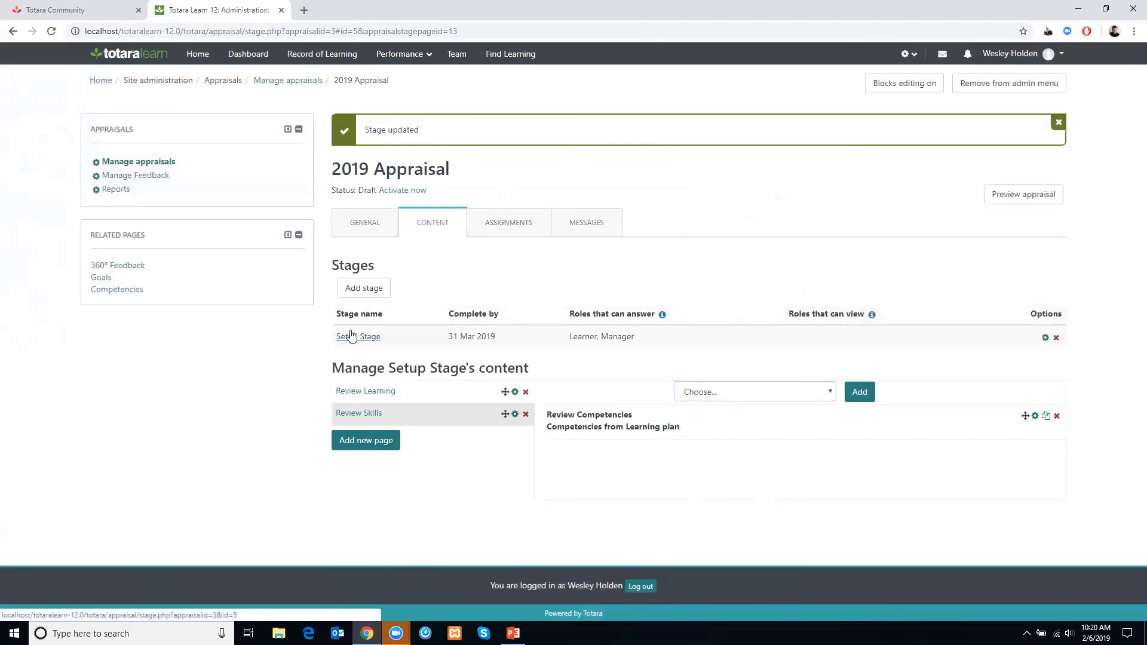
- Start adding a new stage named "End of Year Review"
click(353, 295)
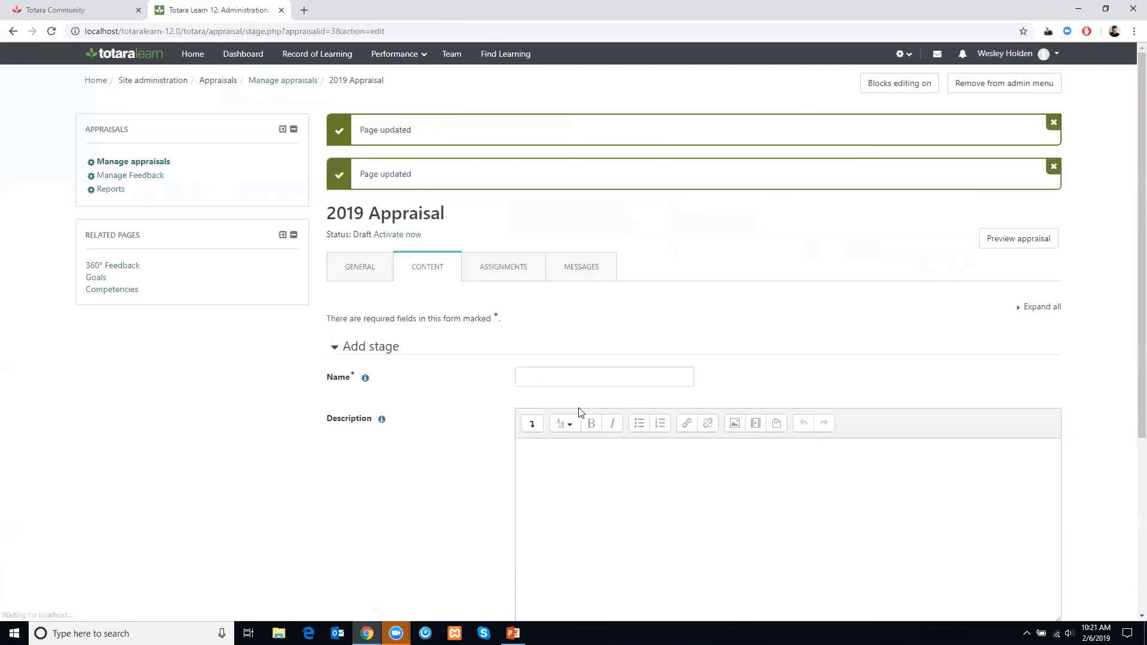
click(539, 370)
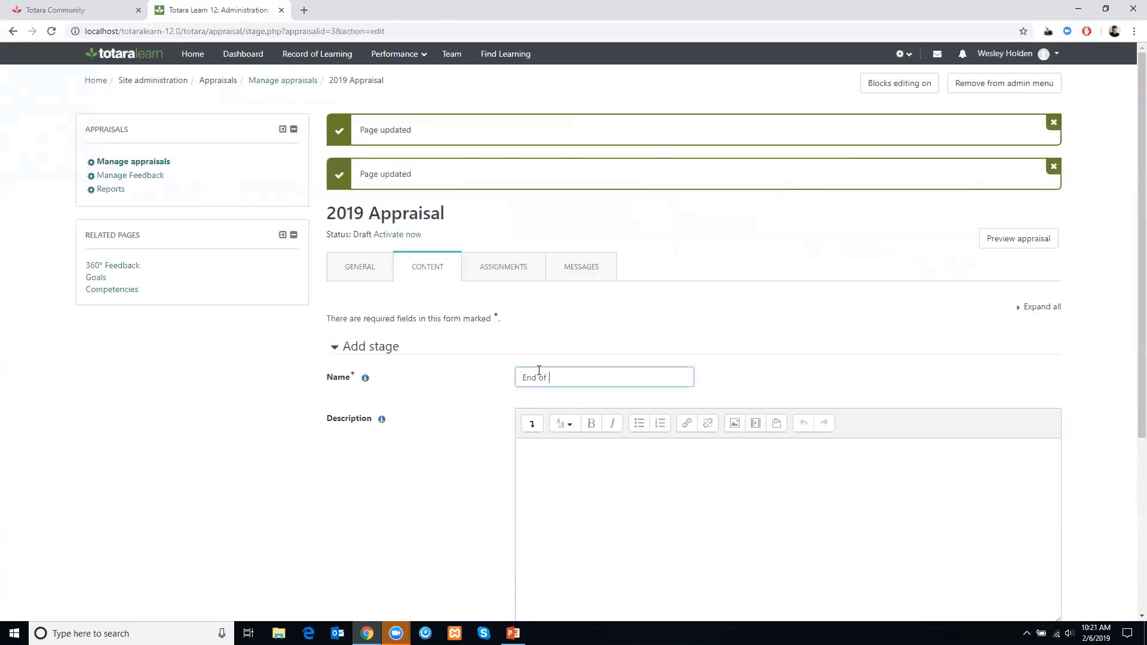
text(End of Year Review)
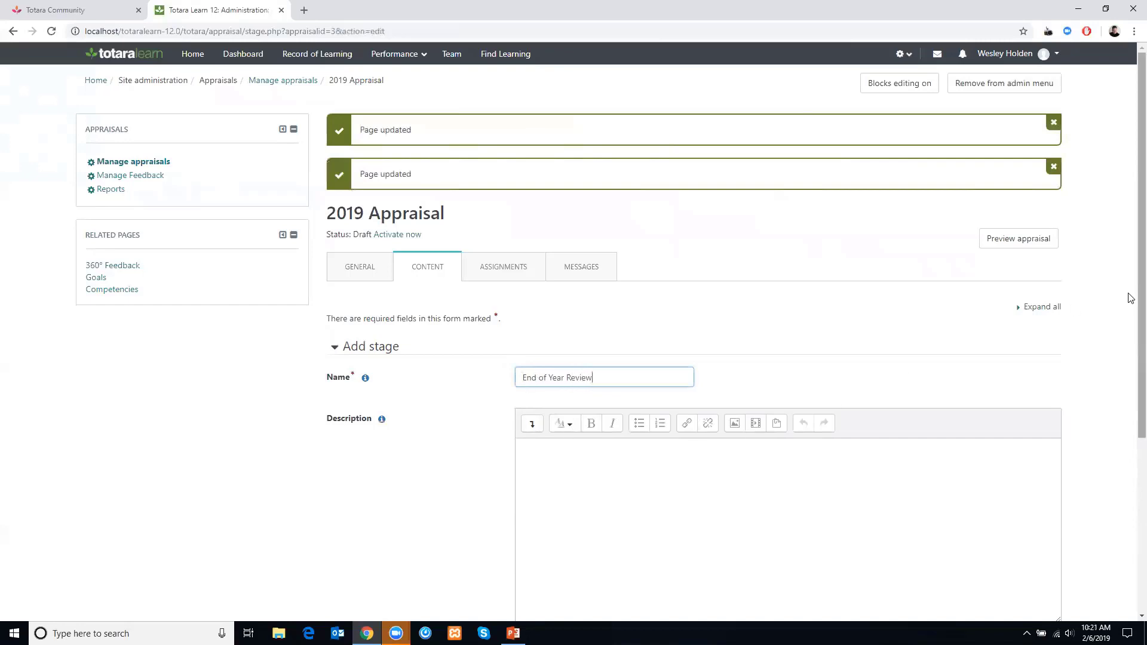
- Enable the stage's Complete by date, set it to 31 December 2019, and add the stage
scroll(1127, 529, down, 5)
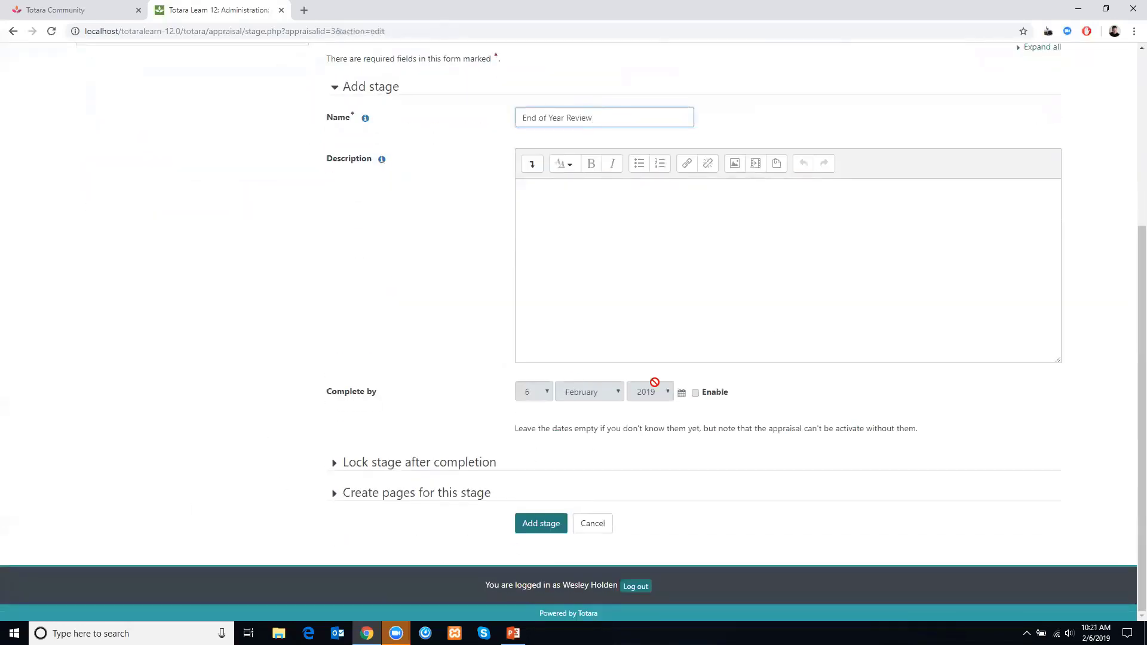
click(695, 393)
click(615, 392)
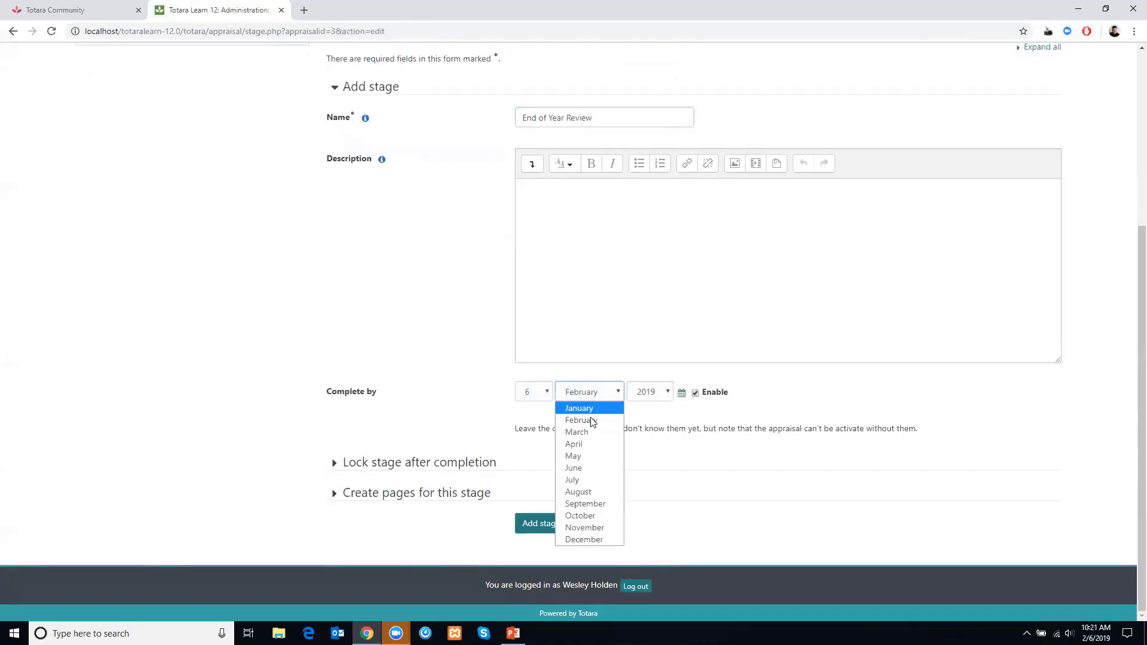
click(587, 539)
click(546, 392)
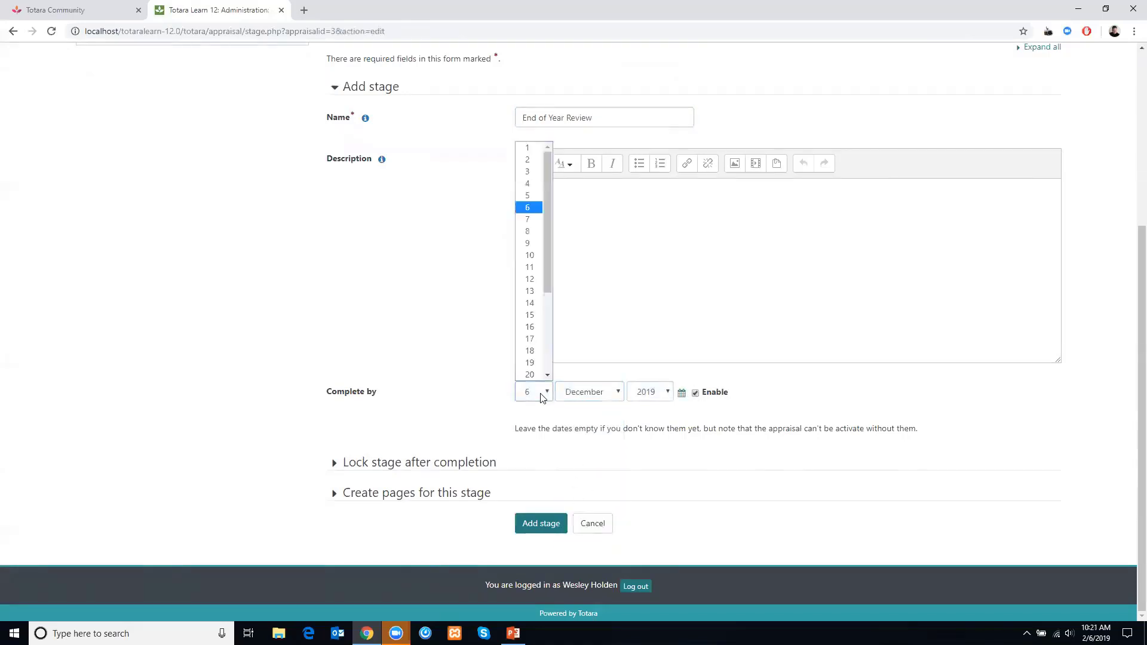
scroll(550, 310, down, 3)
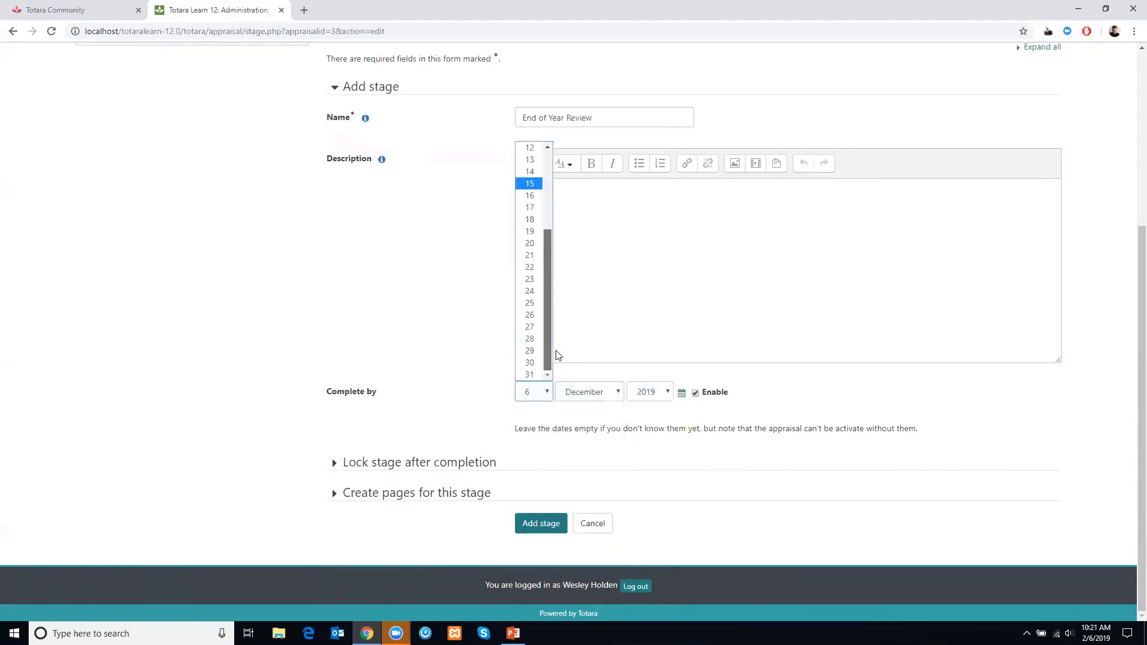
click(530, 375)
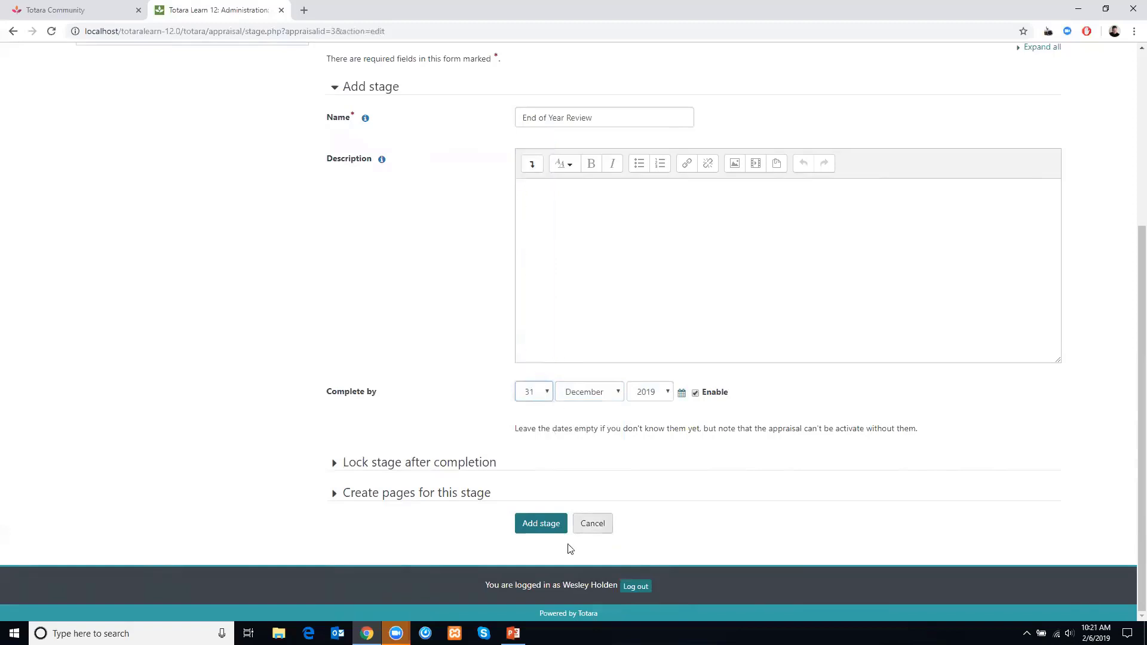
click(535, 524)
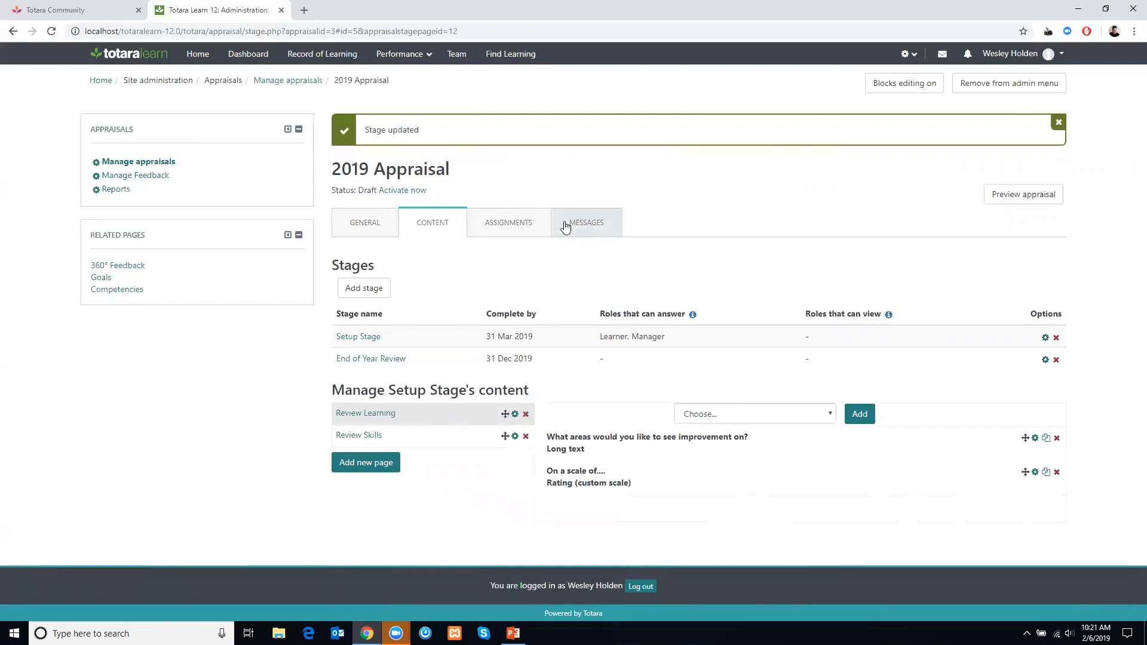
- Create a new message for the event when the assignee gains access to the appraisal, with Learner and Manager as recipients
click(584, 232)
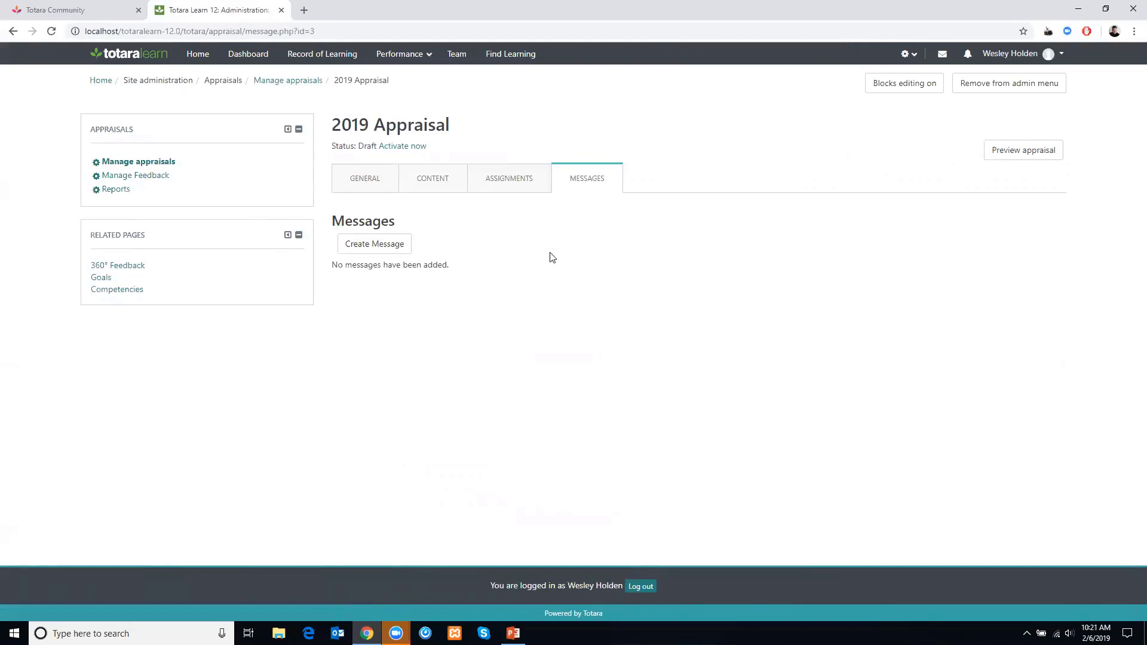
click(378, 246)
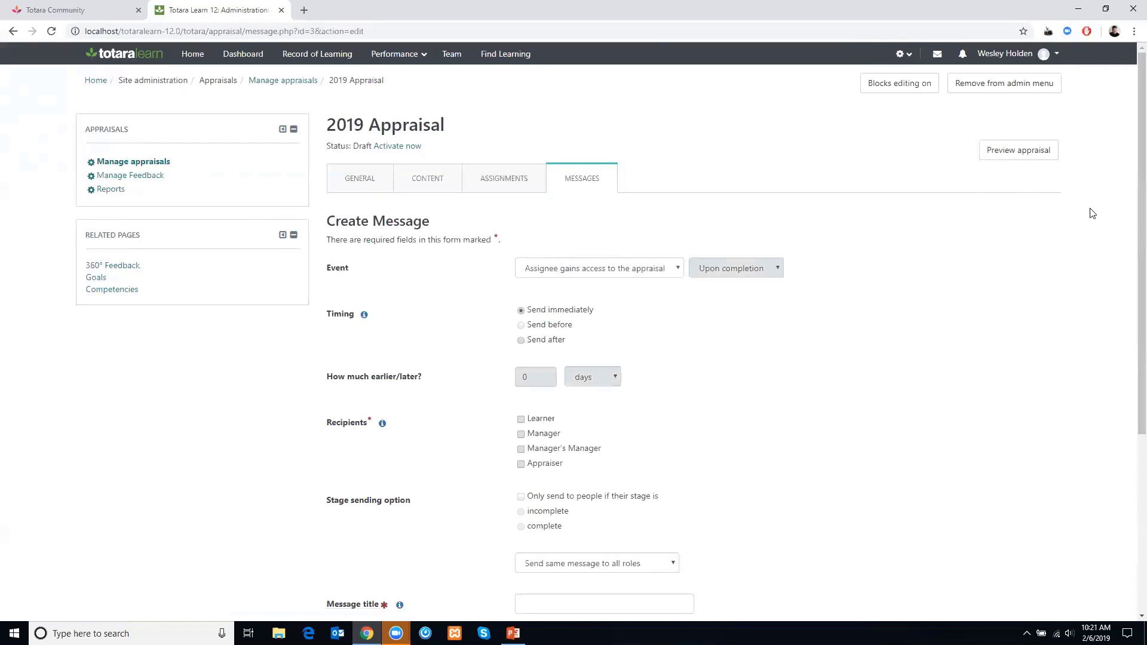
click(557, 271)
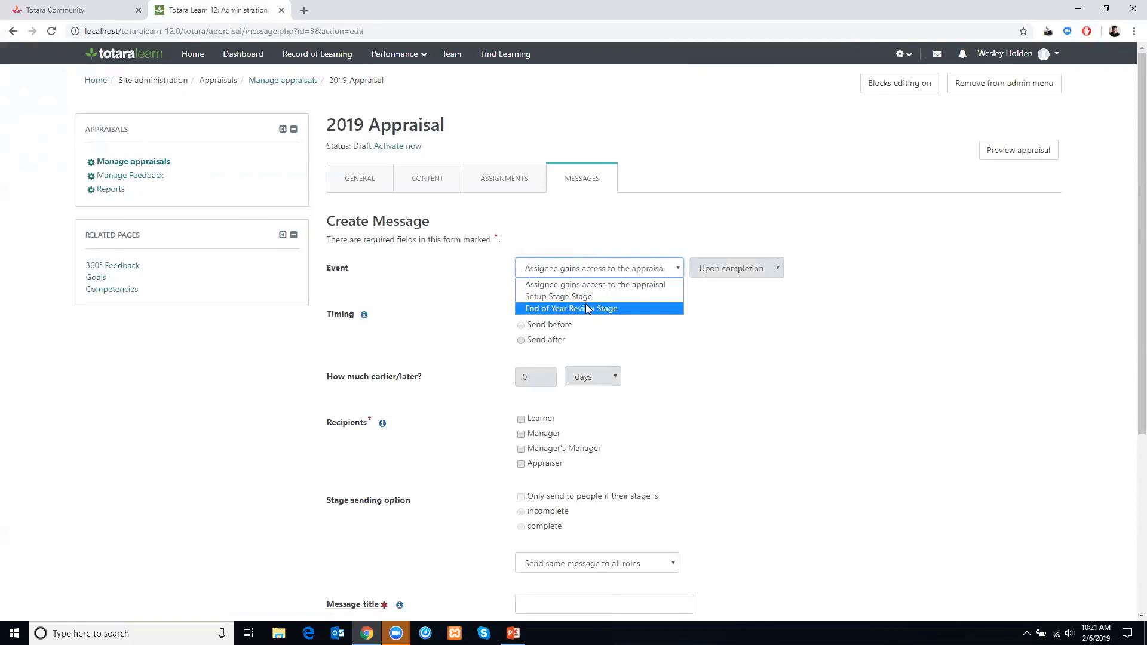
click(551, 289)
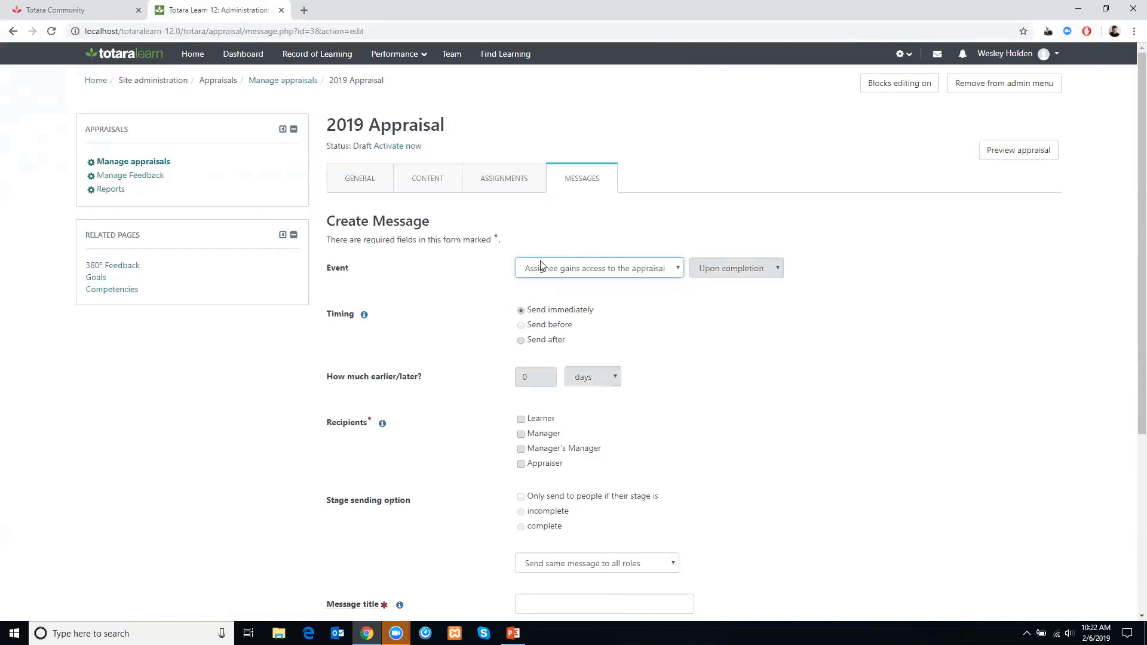
click(520, 419)
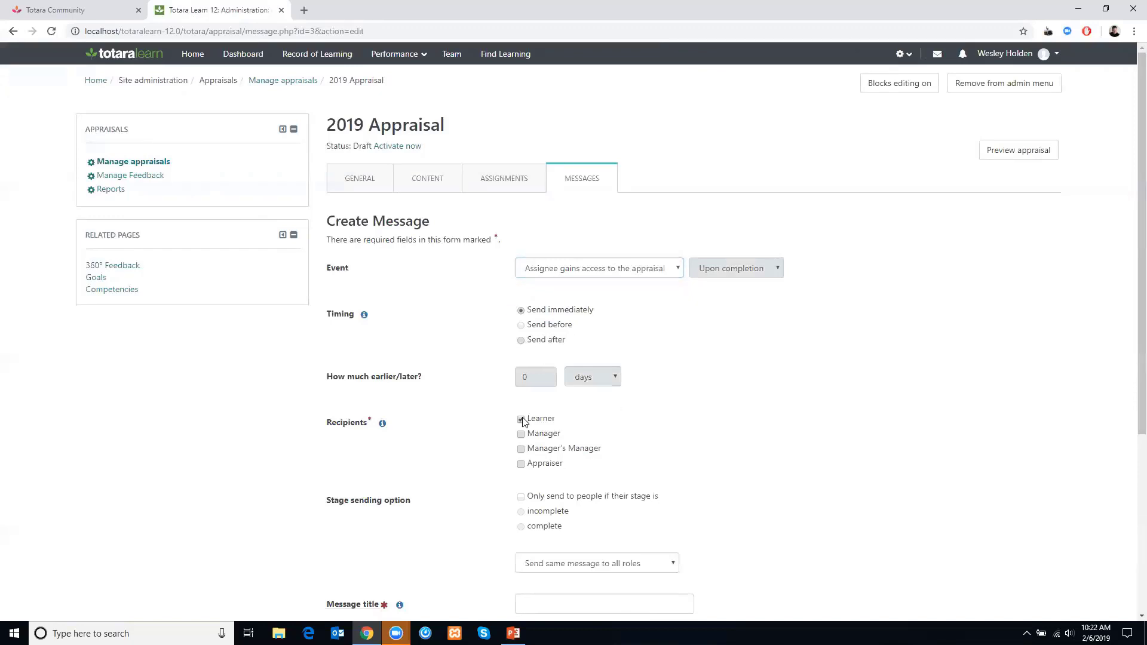
click(521, 434)
- Title the message "Appraisals are available" and write the body "Please complete them"
scroll(1128, 323, down, 4)
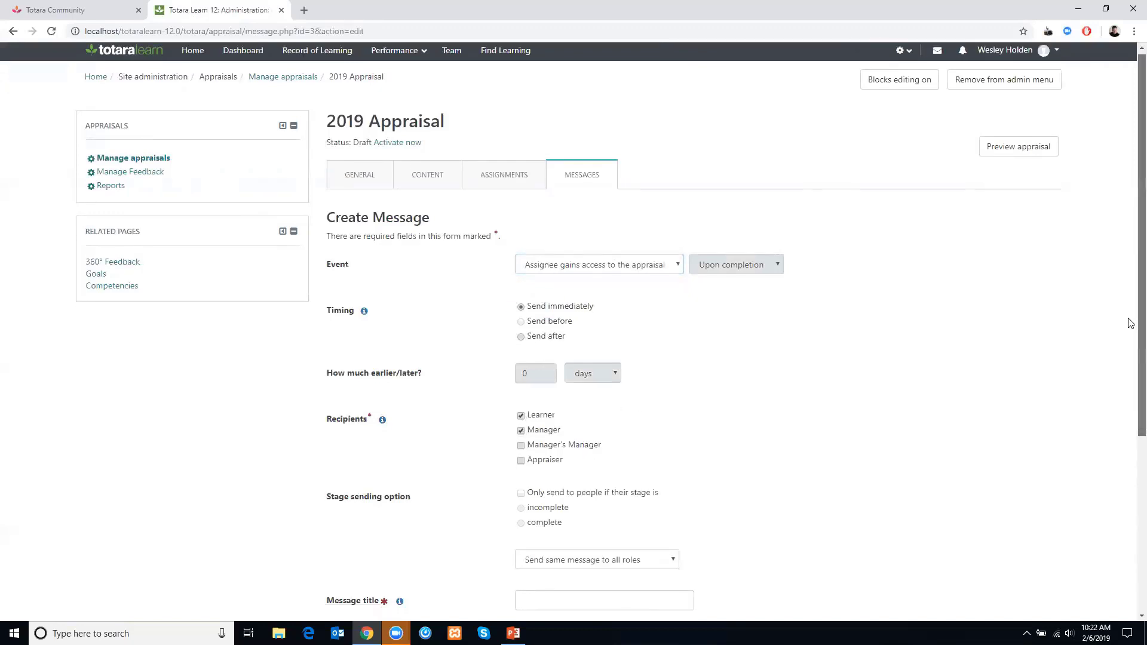
scroll(1129, 422, down, 1)
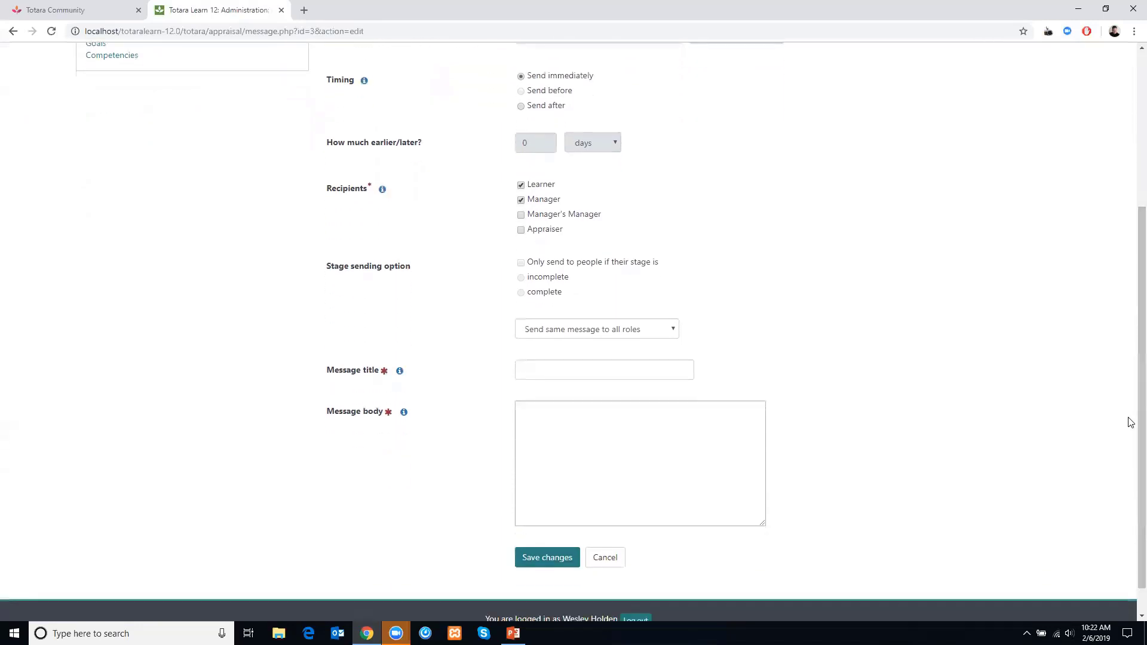
click(553, 332)
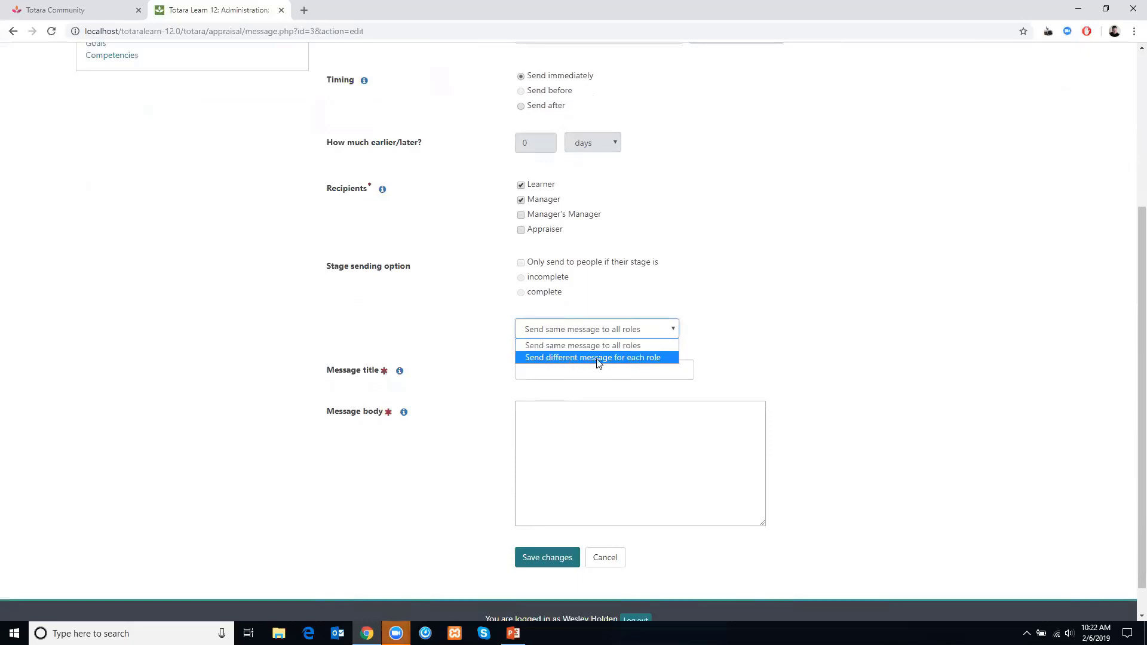
click(476, 327)
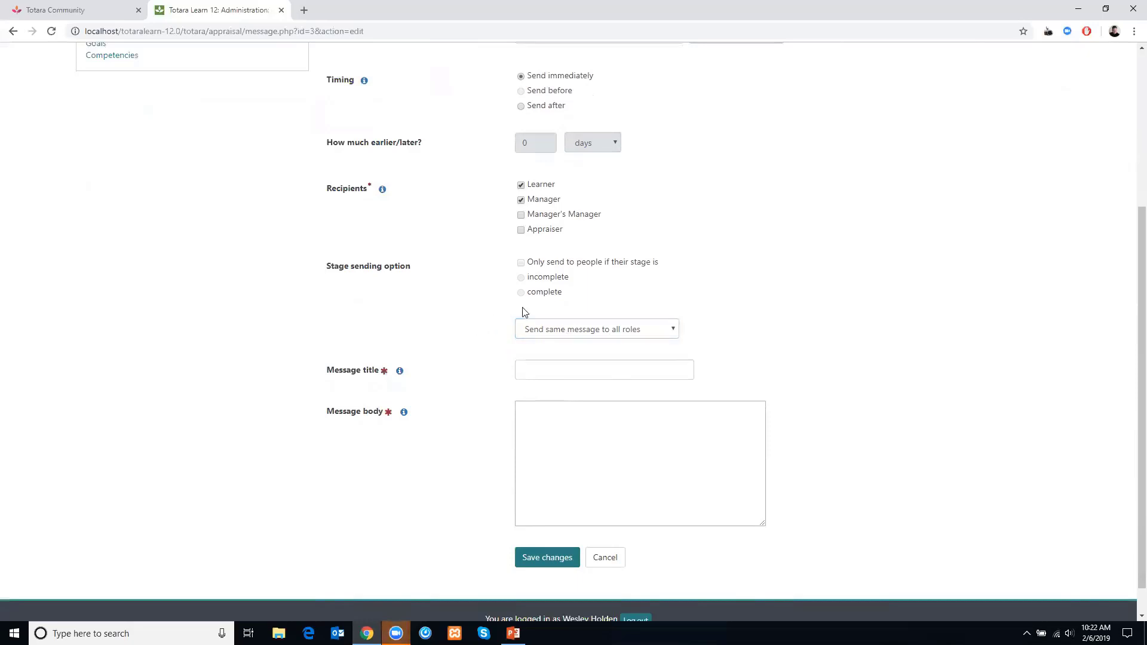
click(575, 372)
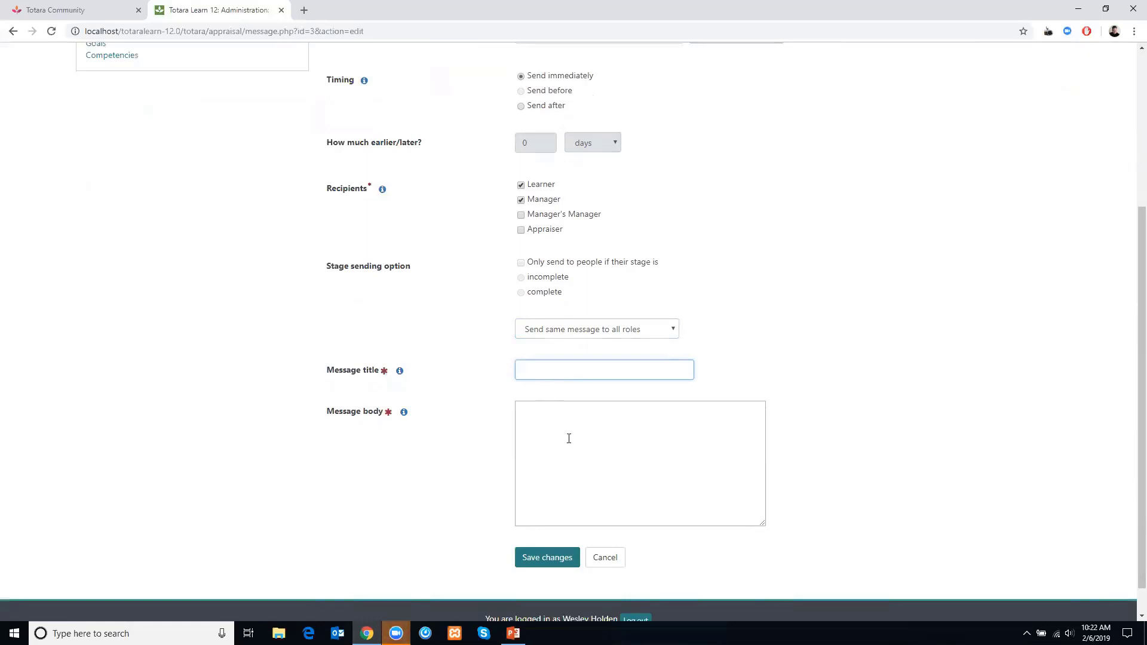
text(Appraisals are available)
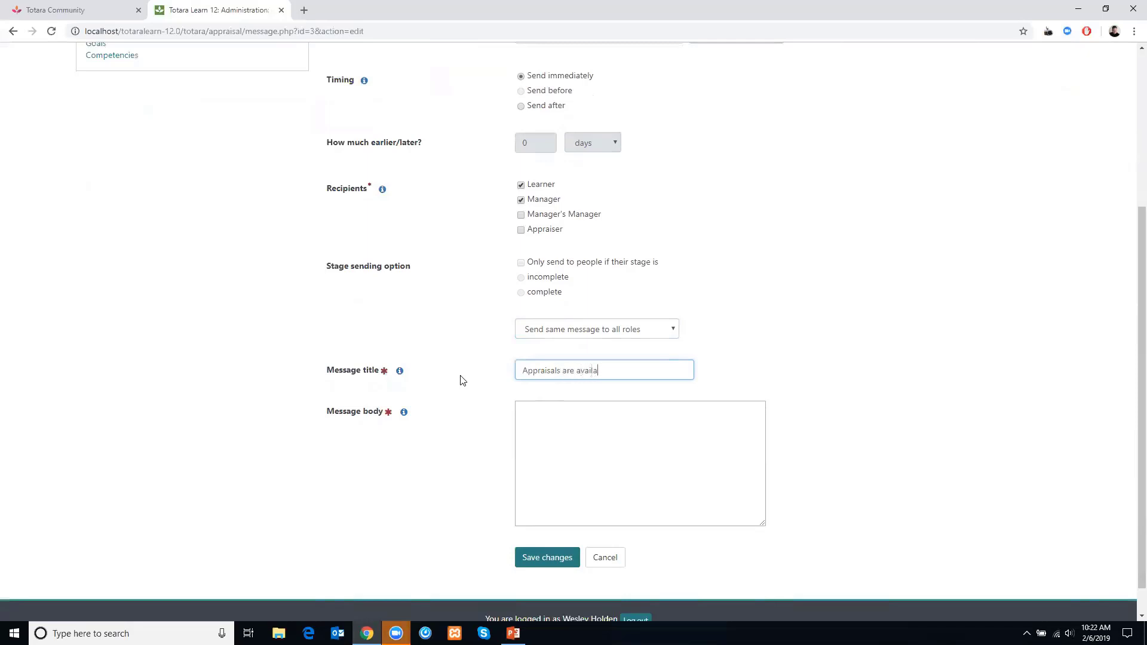
key(Tab)
click(592, 430)
text(Plea)
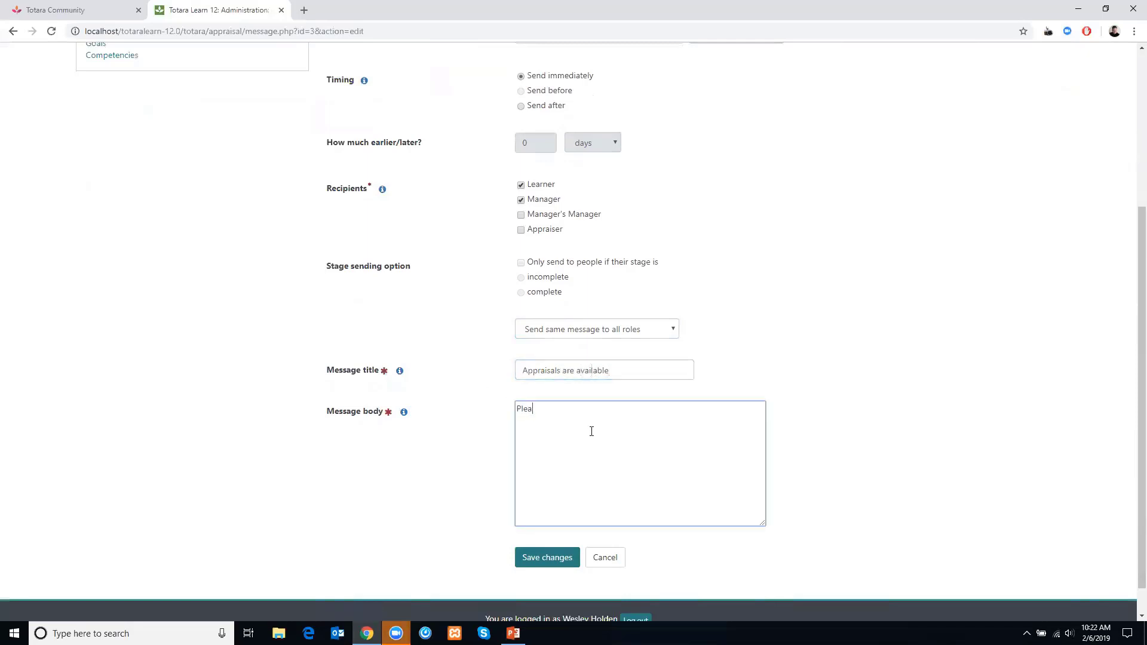
text(se complete them)
- Browse the message placeholders and copy the [userfirstname] placeholder
click(404, 411)
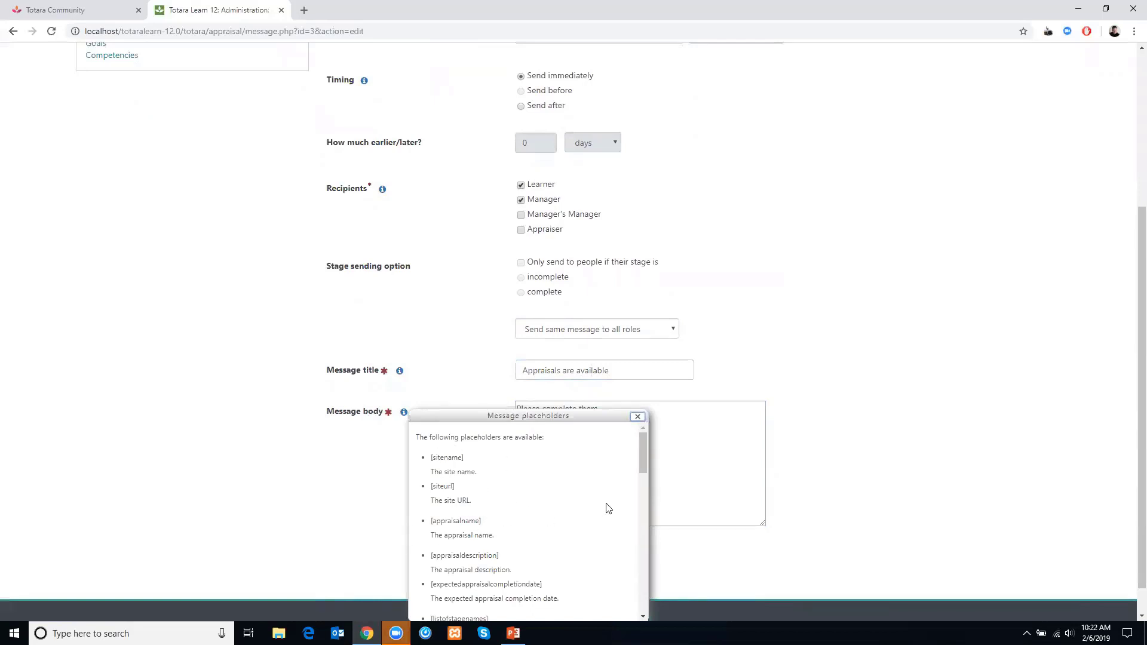
drag(644, 460, 642, 483)
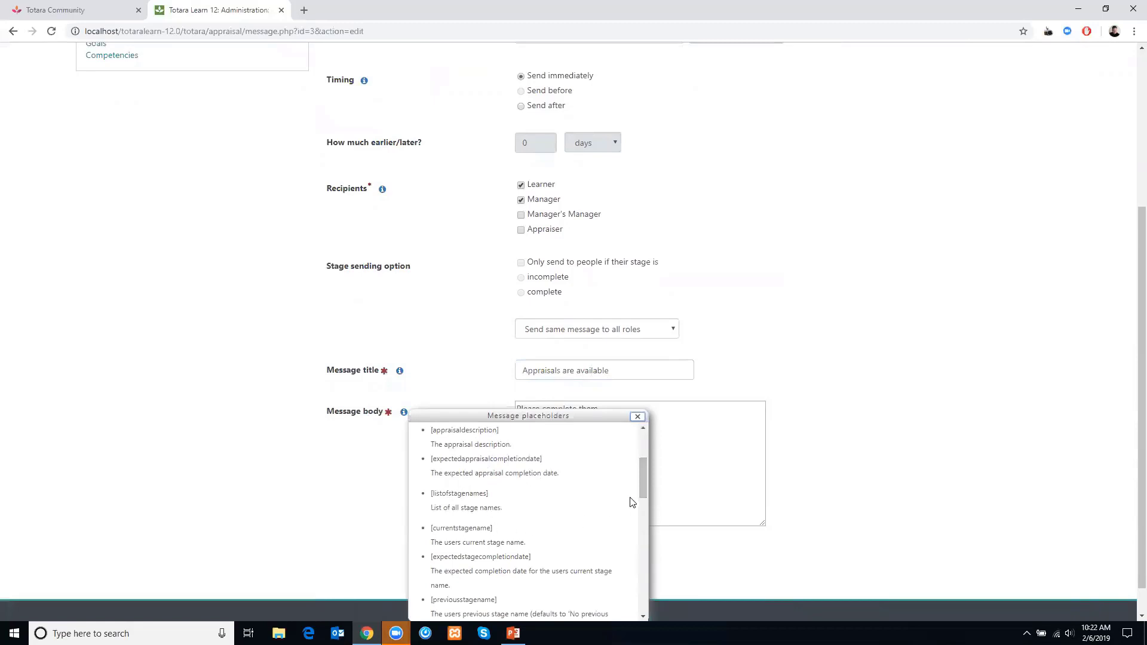
drag(643, 484, 638, 545)
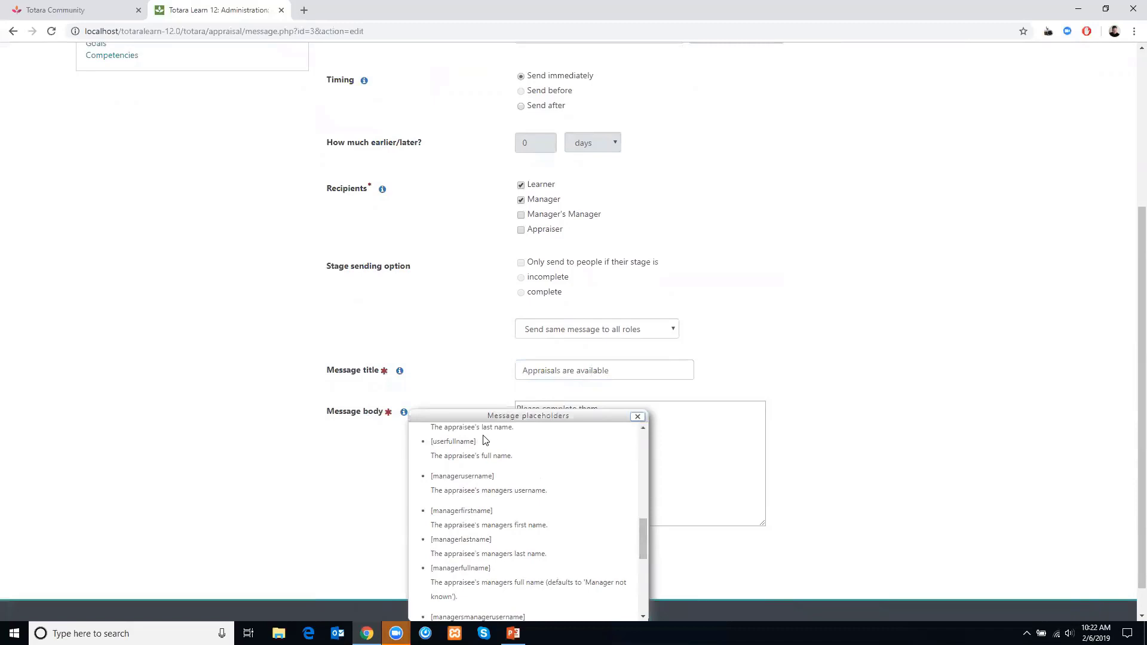
drag(481, 441, 463, 441)
click(647, 539)
drag(644, 541, 642, 518)
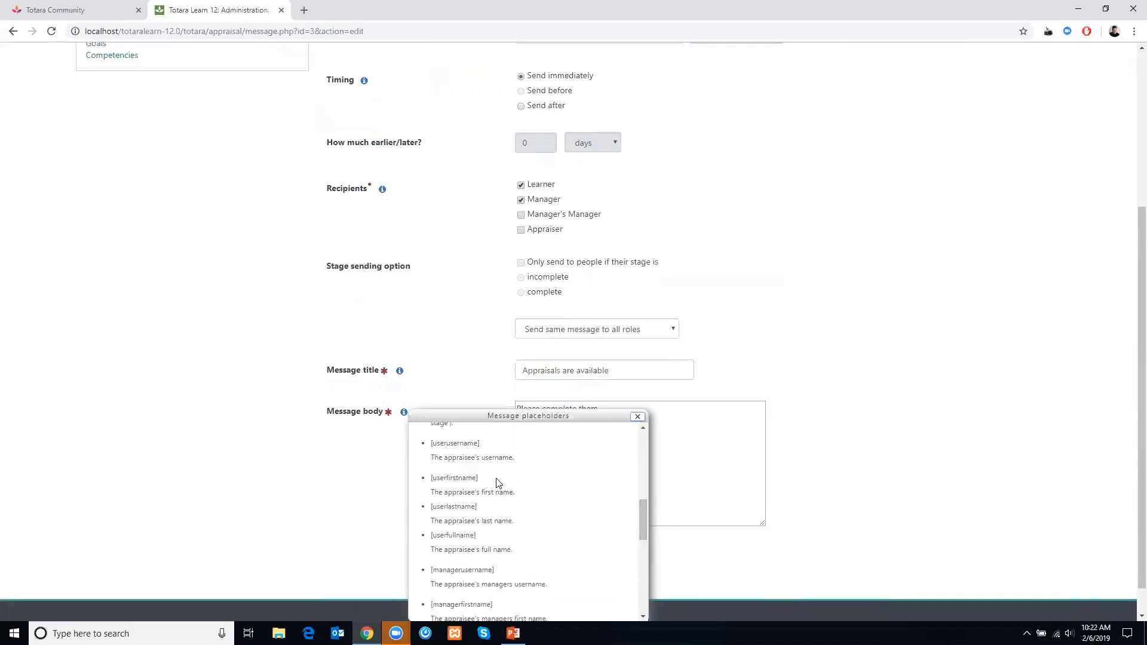
drag(497, 480, 426, 480)
key(ctrl+c)
click(724, 444)
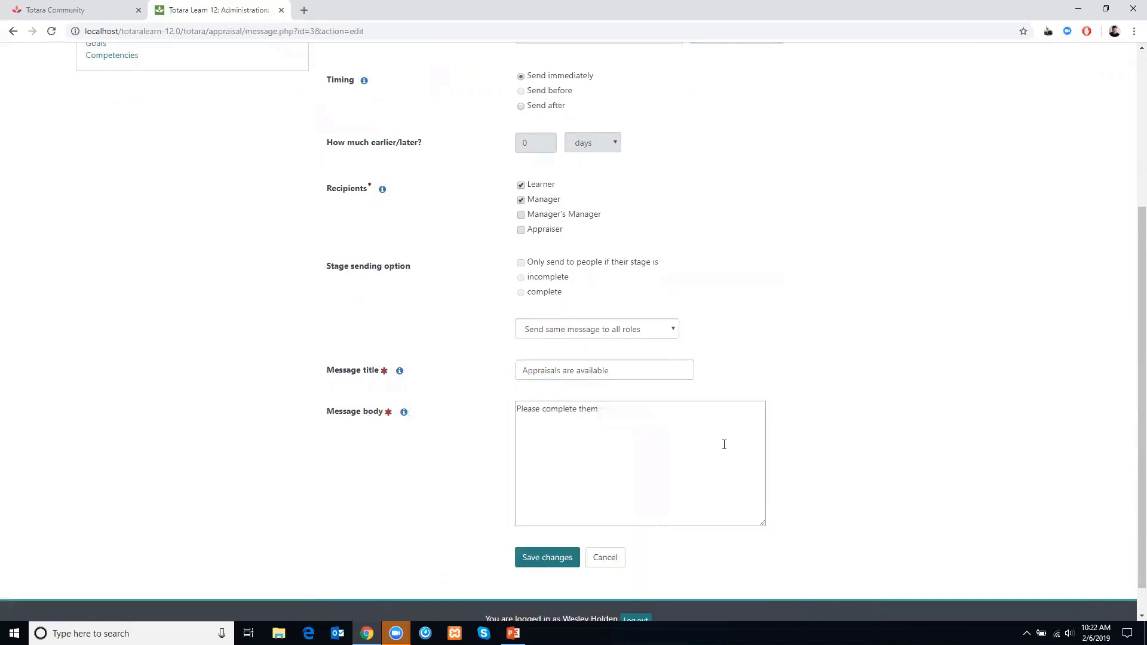
- Begin the message body with "Hi [userfirstname]," on its own line and save the message
click(533, 407)
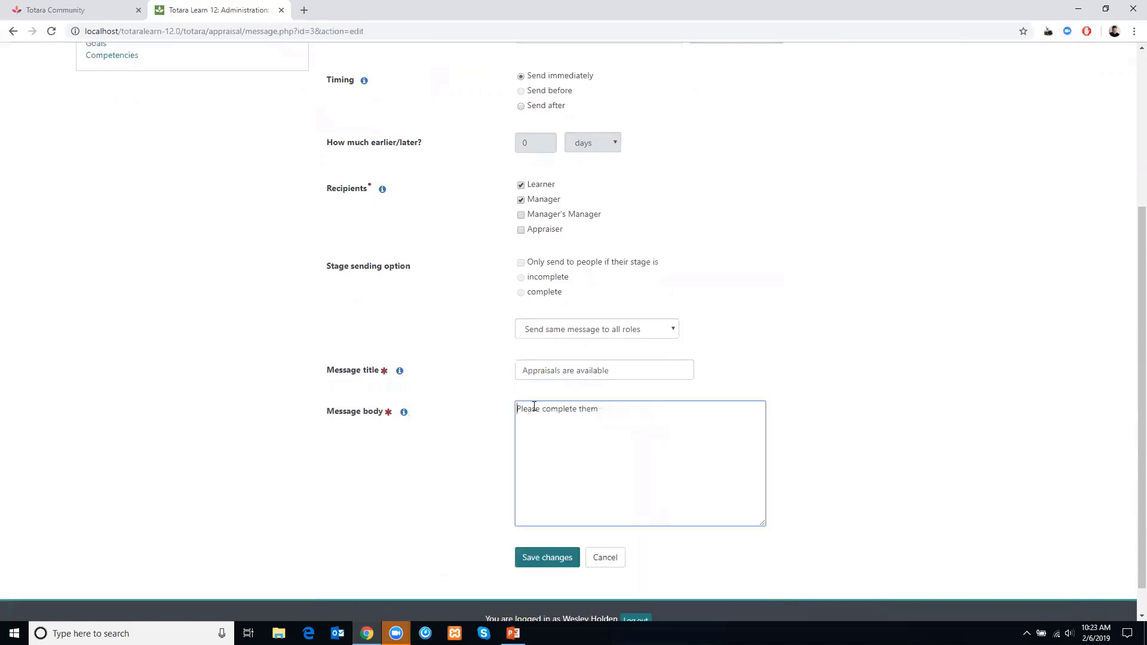
text(Hi)
key(ctrl+v)
key(Return)
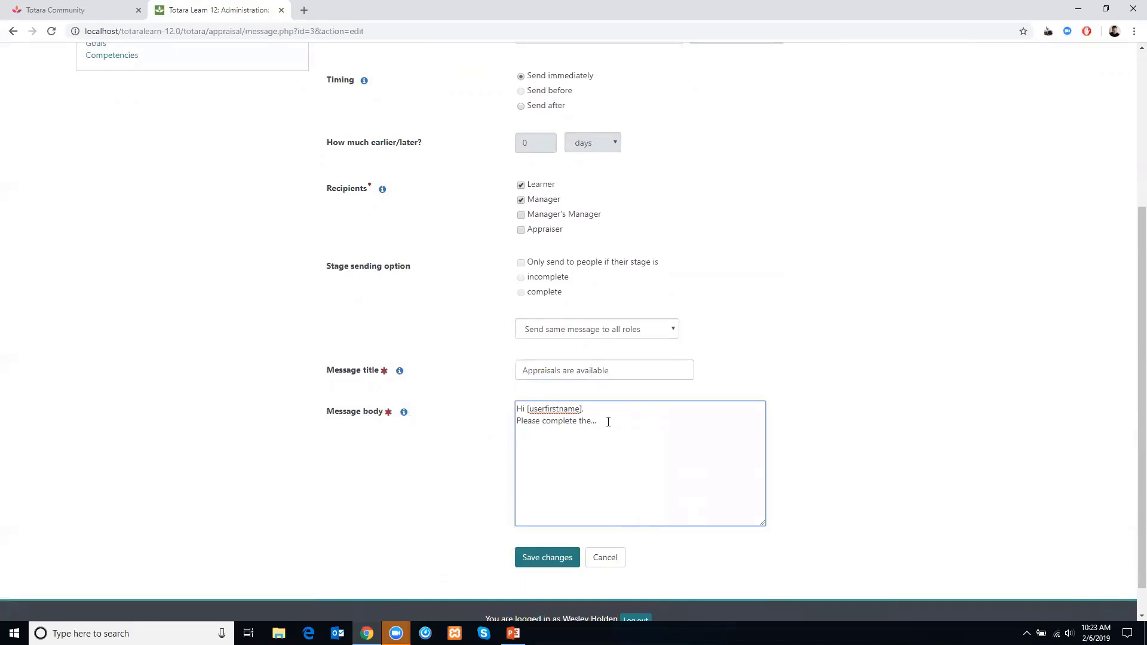
click(532, 557)
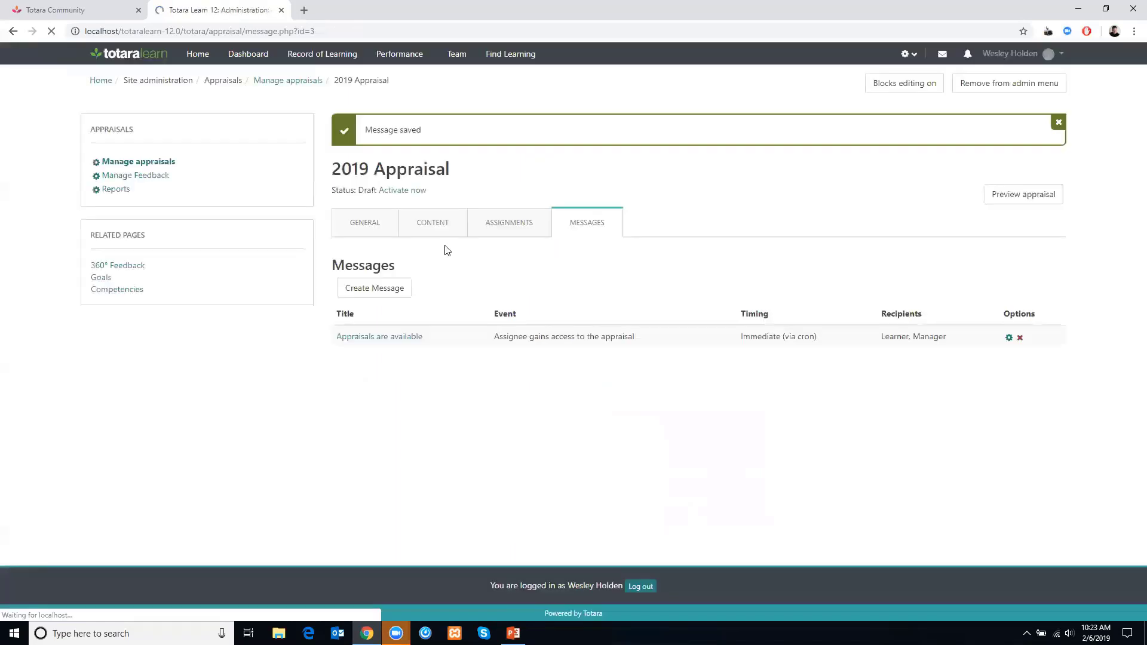
- Start another message for the Setup Stage Stage event with a 10 day offset, sent to Learner and Manager
click(396, 299)
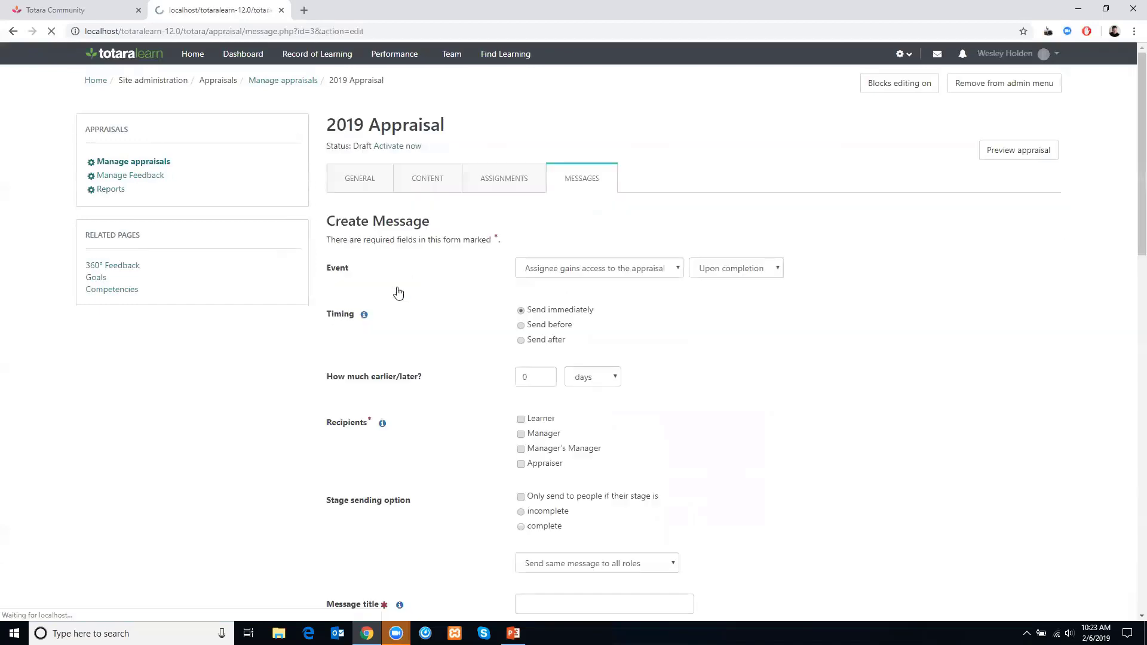
click(532, 268)
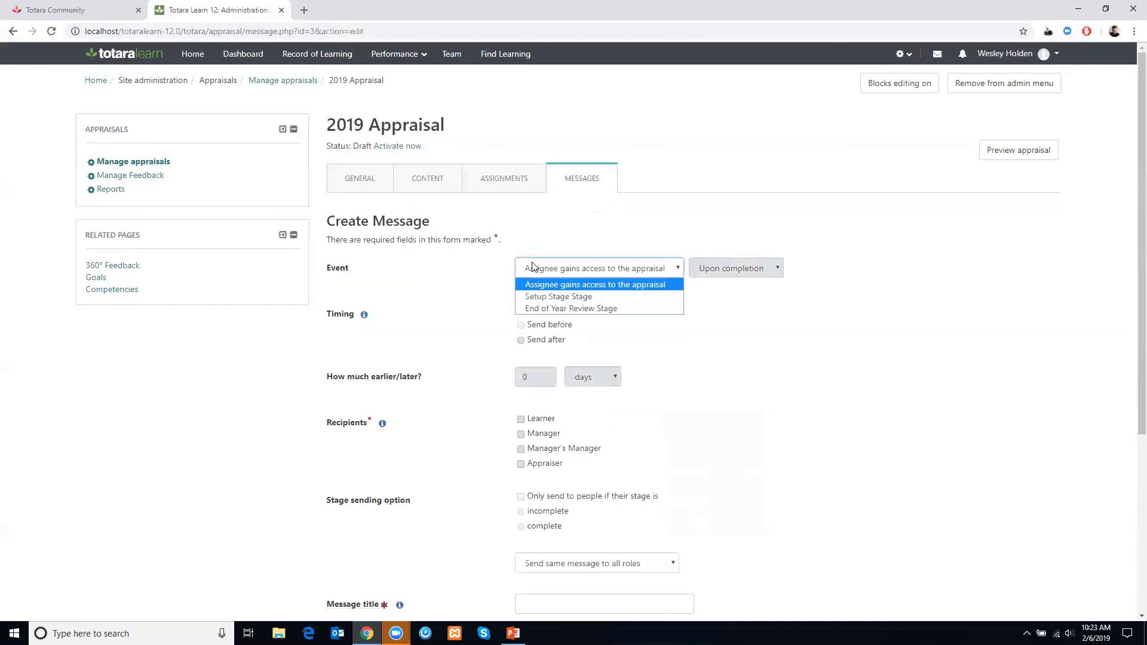
click(551, 299)
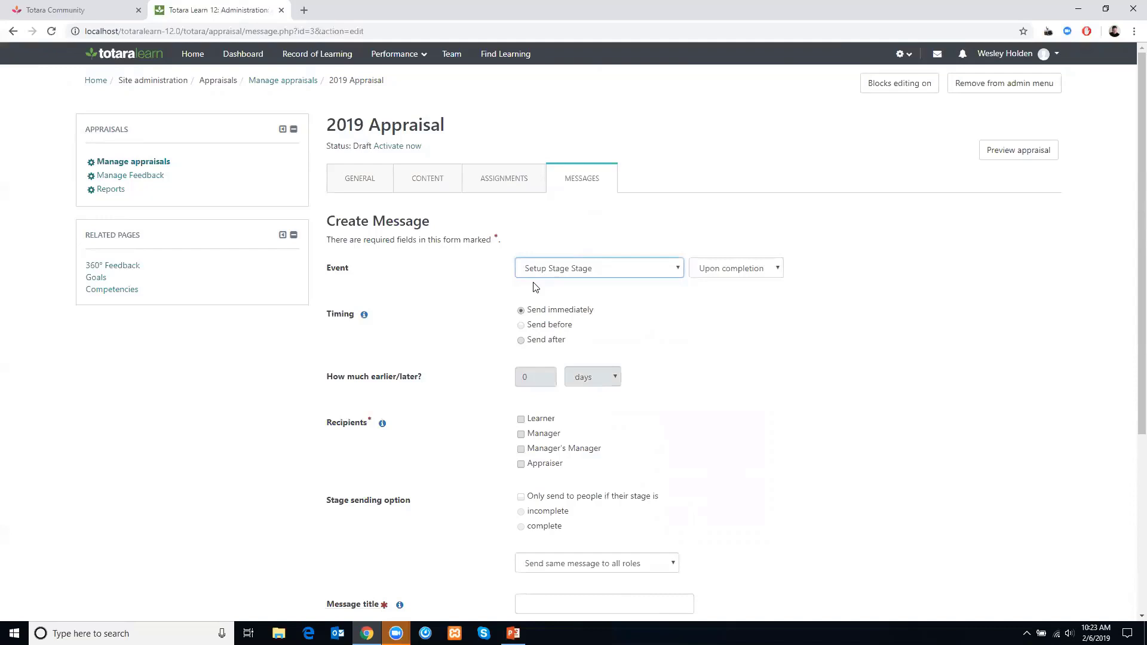
click(538, 341)
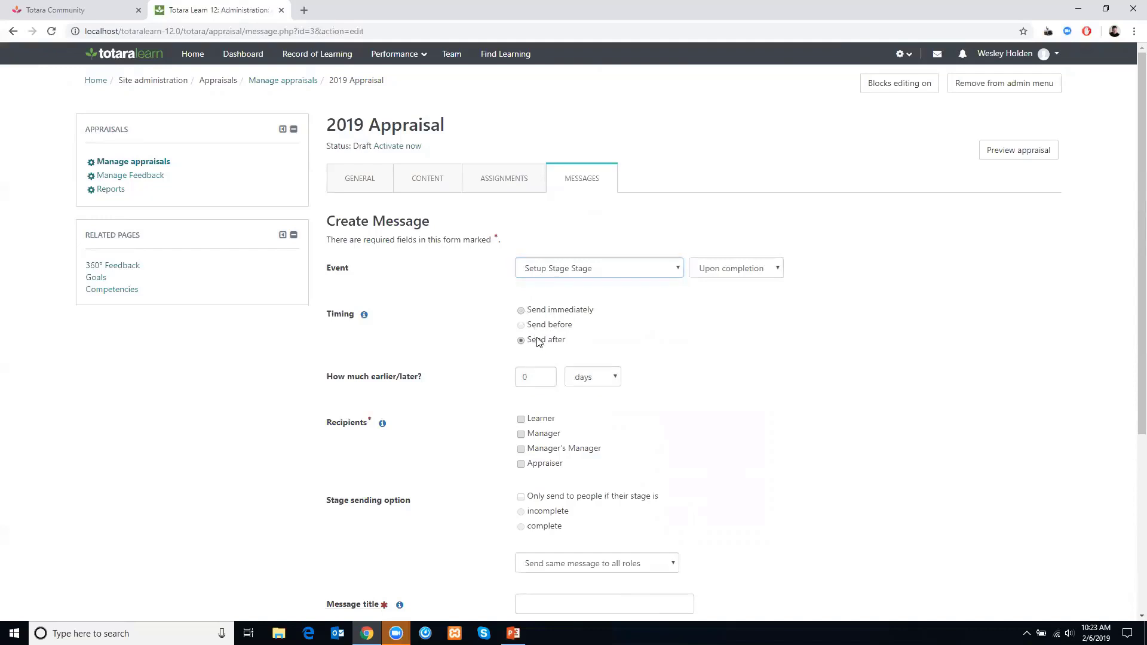
double_click(539, 379)
text(1)
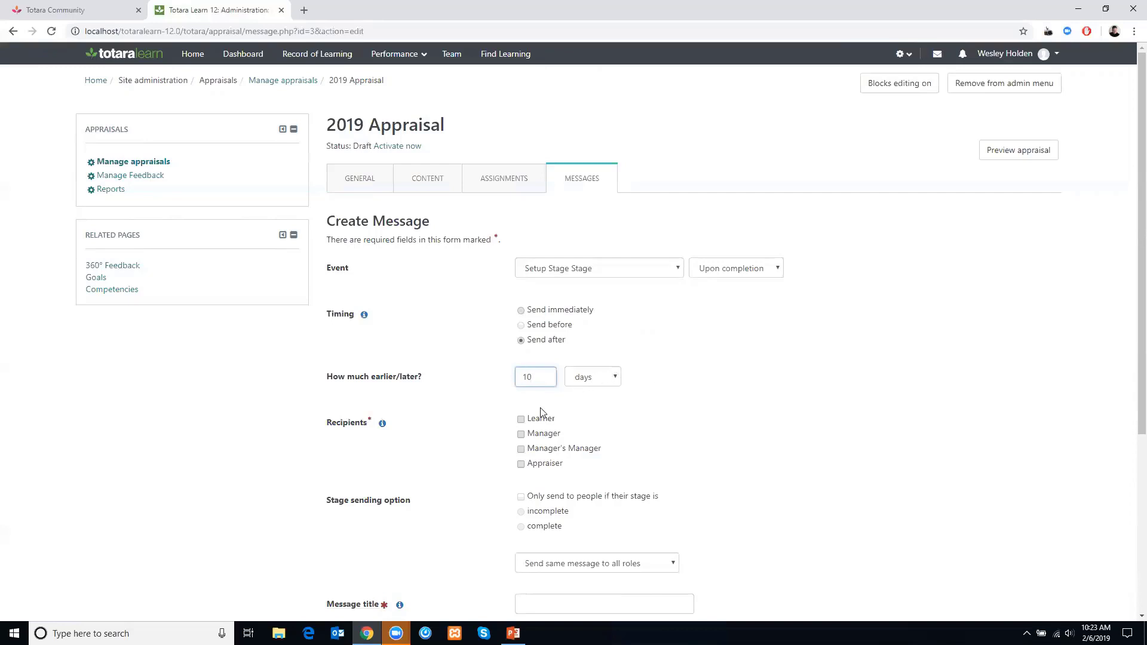
click(520, 419)
click(521, 434)
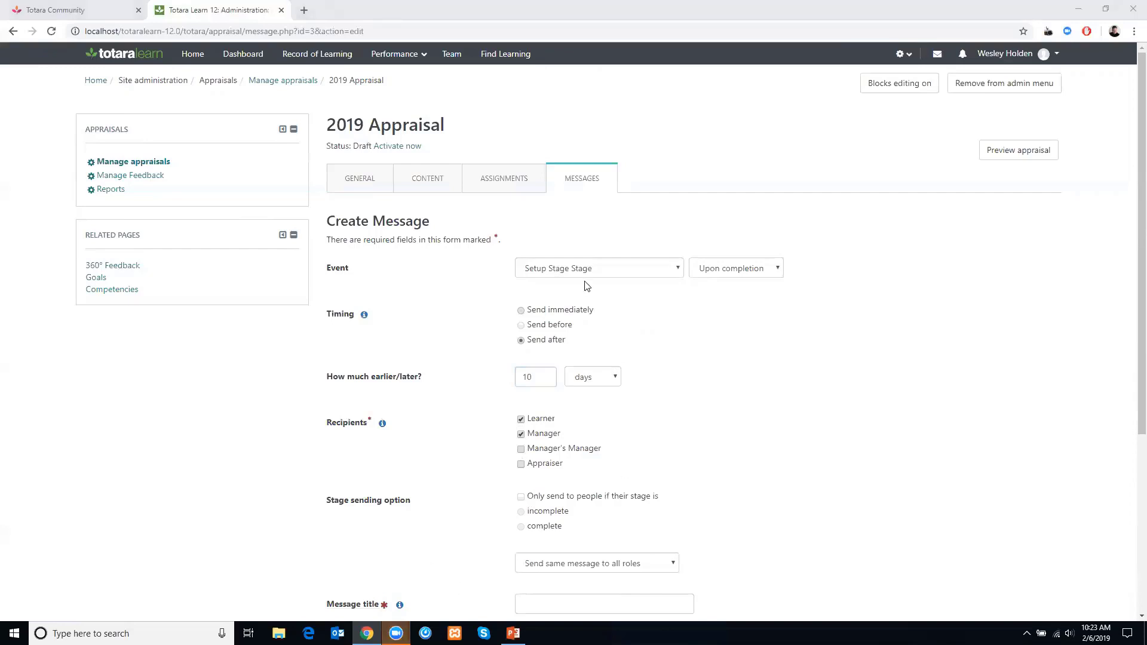
- Schedule the message to be sent 10 days before the stage's Complete by date
click(727, 267)
click(735, 298)
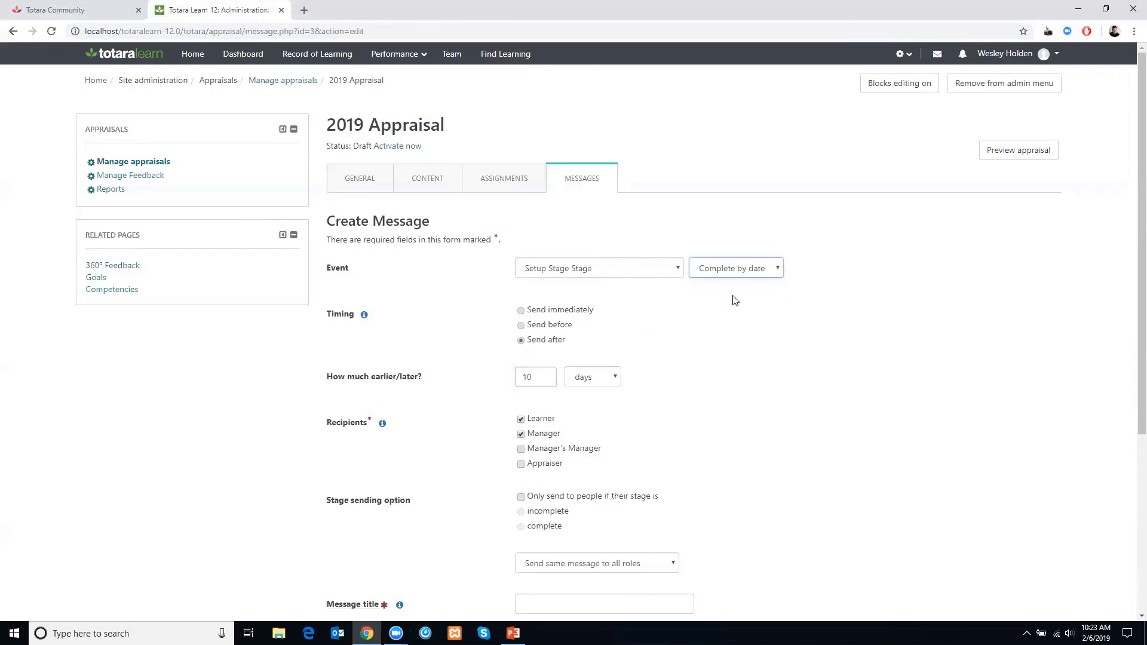
click(565, 272)
click(564, 274)
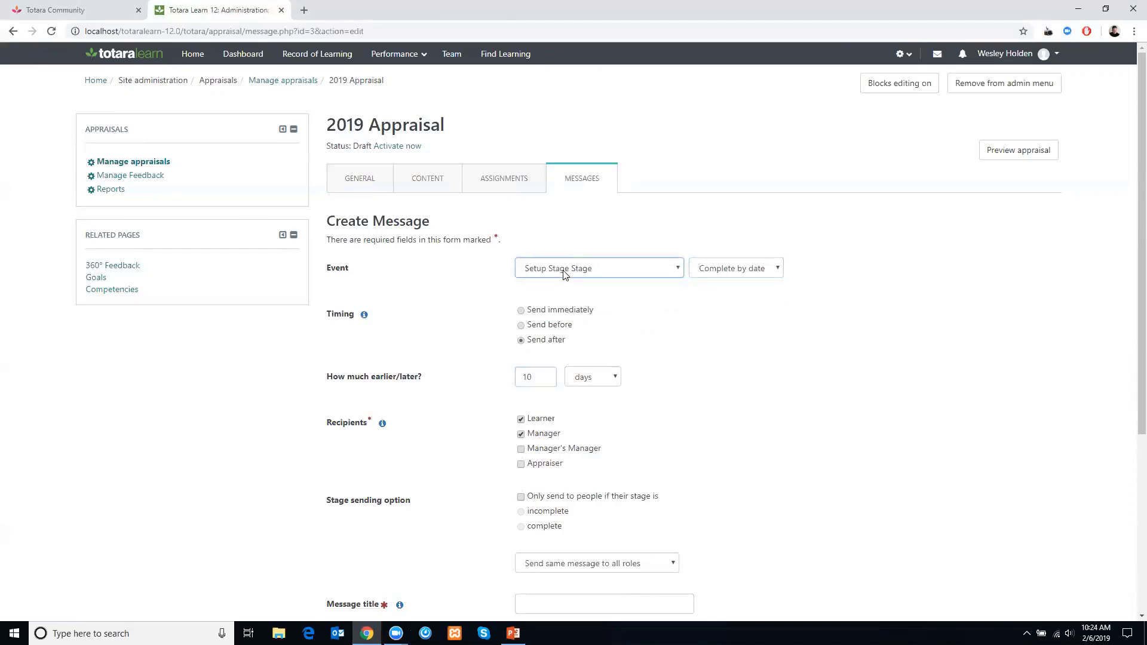
click(537, 326)
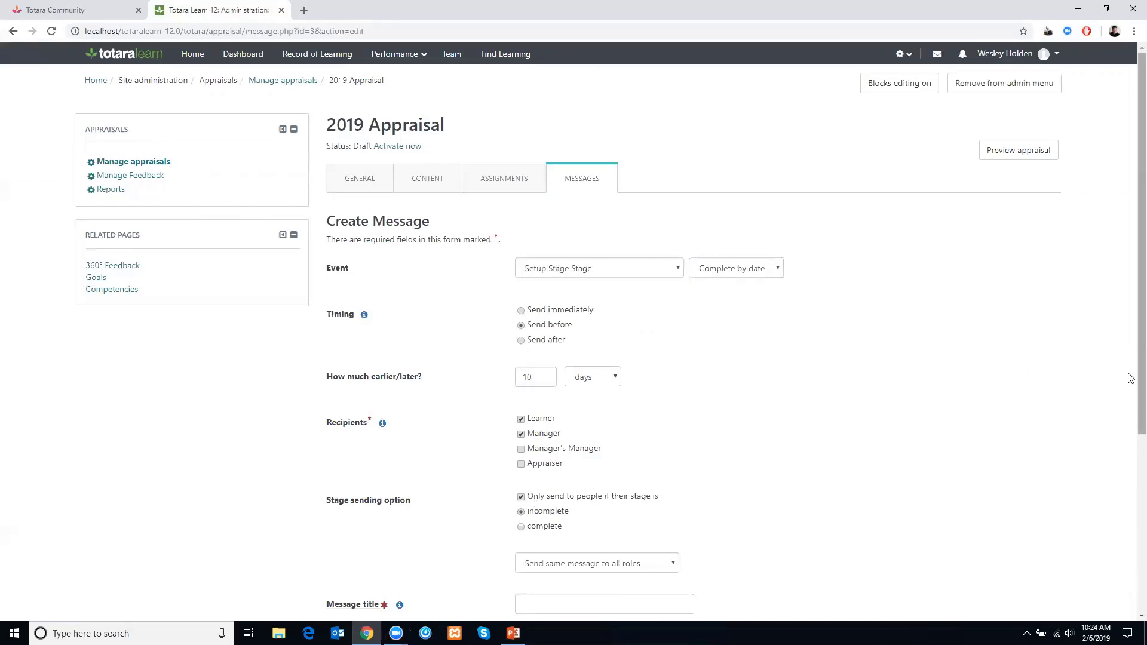
- Enter "Go" as the message title
scroll(1130, 464, down, 2)
scroll(1131, 464, down, 1)
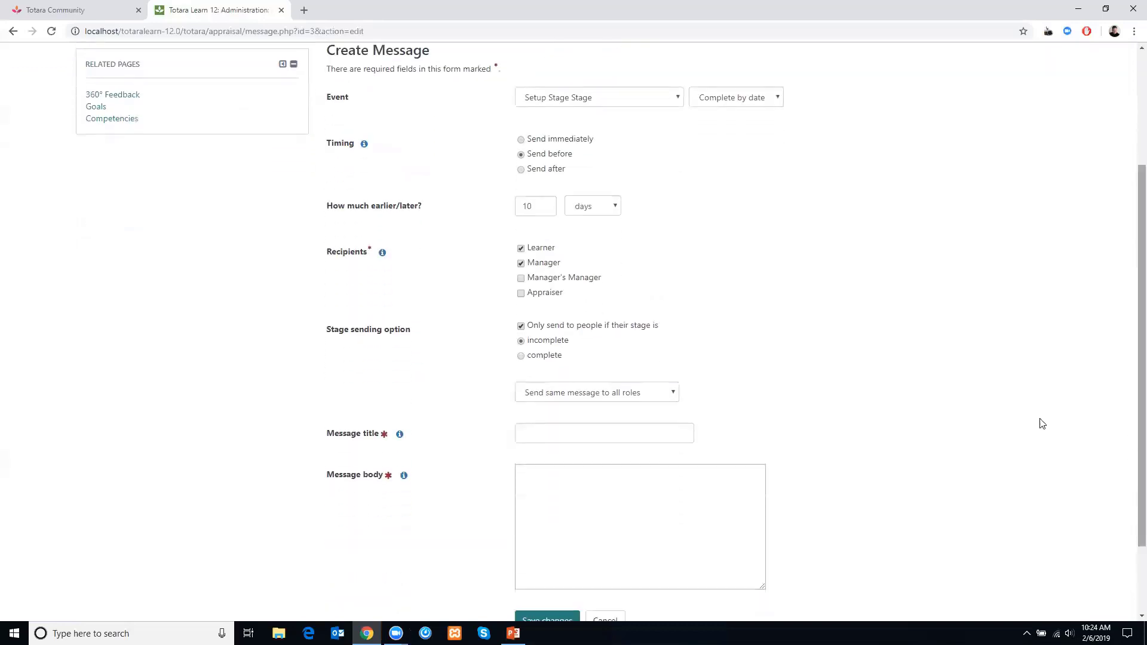
click(573, 432)
text(Go)
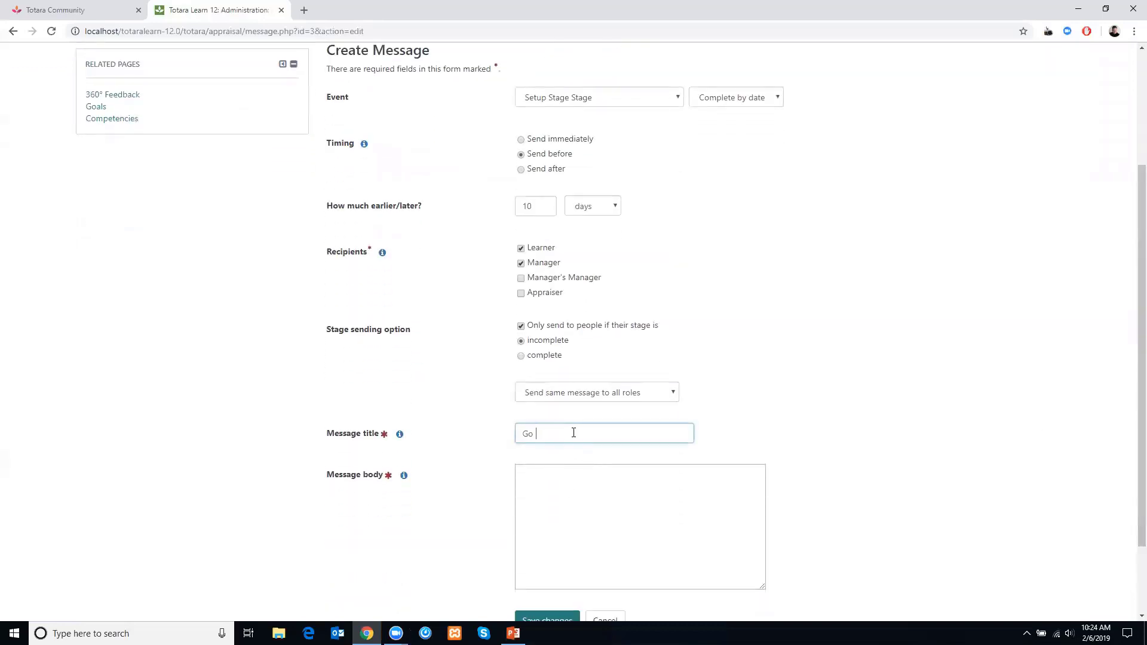
key(Tab)
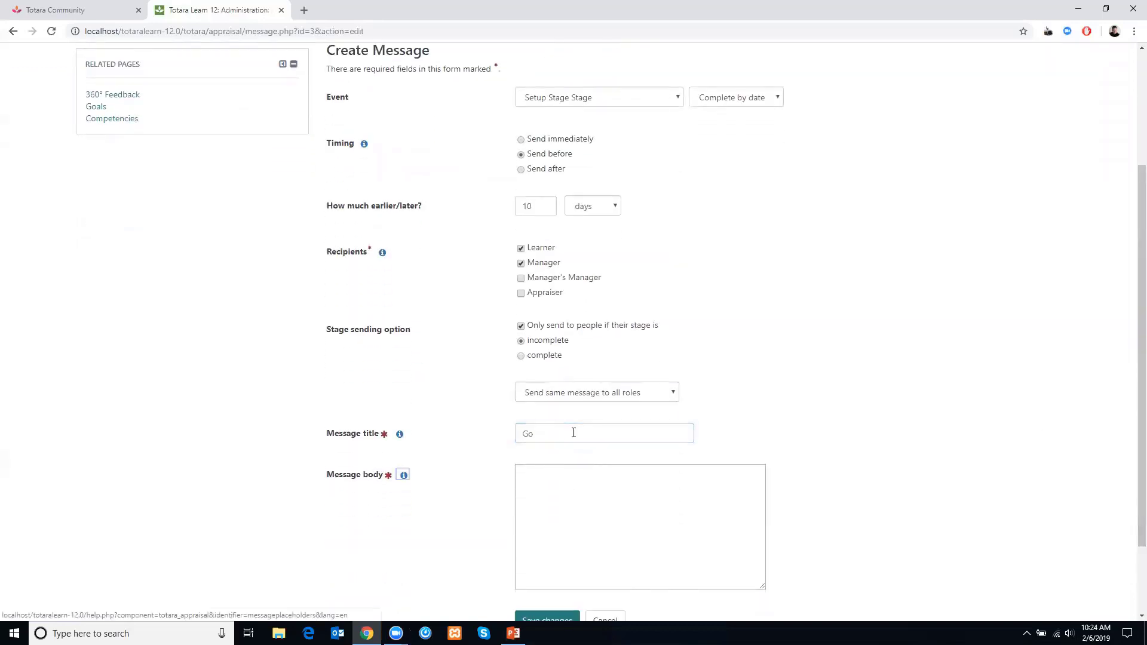
- Write the message body "Complete your appraisals!" and save the message
click(596, 511)
text(Complete y)
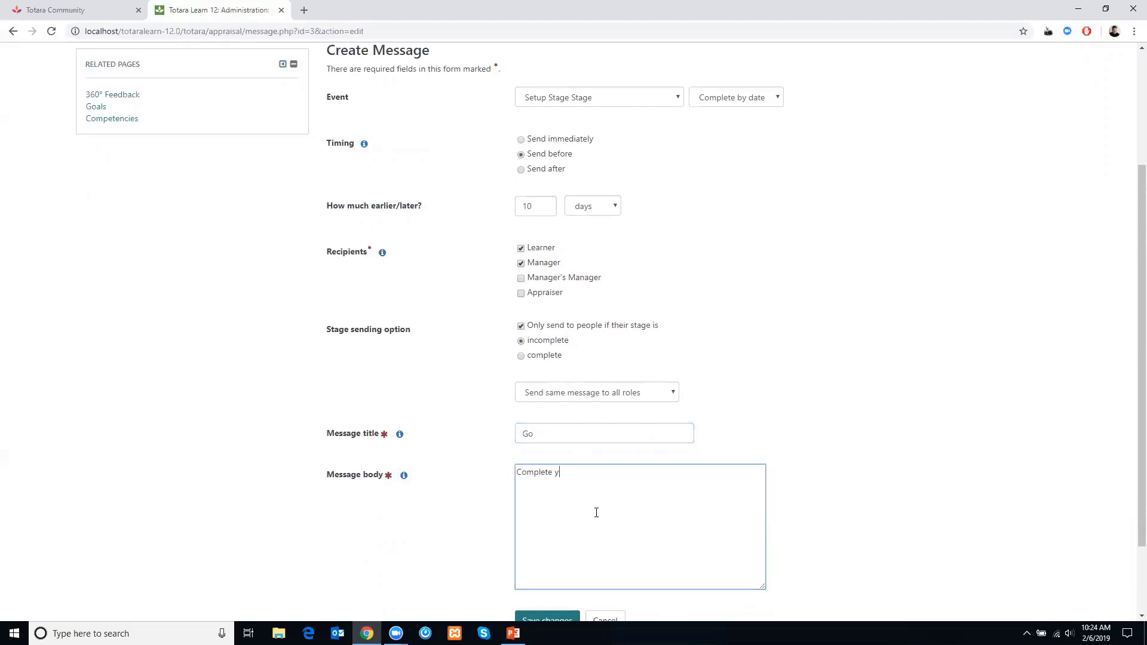
text(our appraisals!)
click(559, 617)
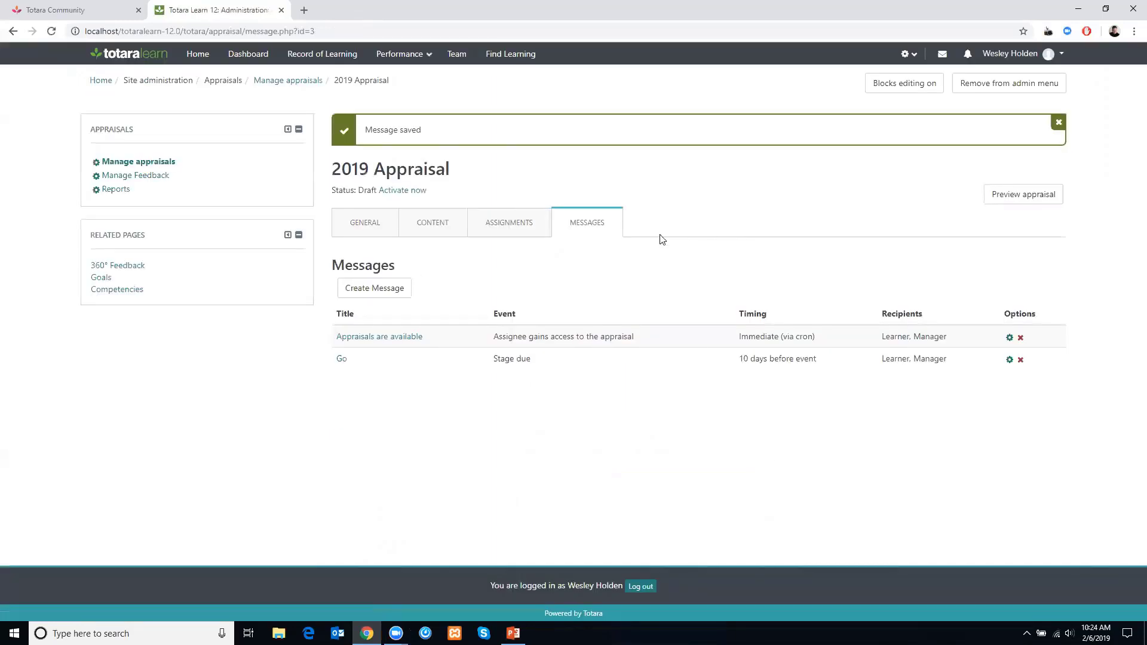
- Assign the All Technical Learners audience to the 2019 Appraisal
click(504, 230)
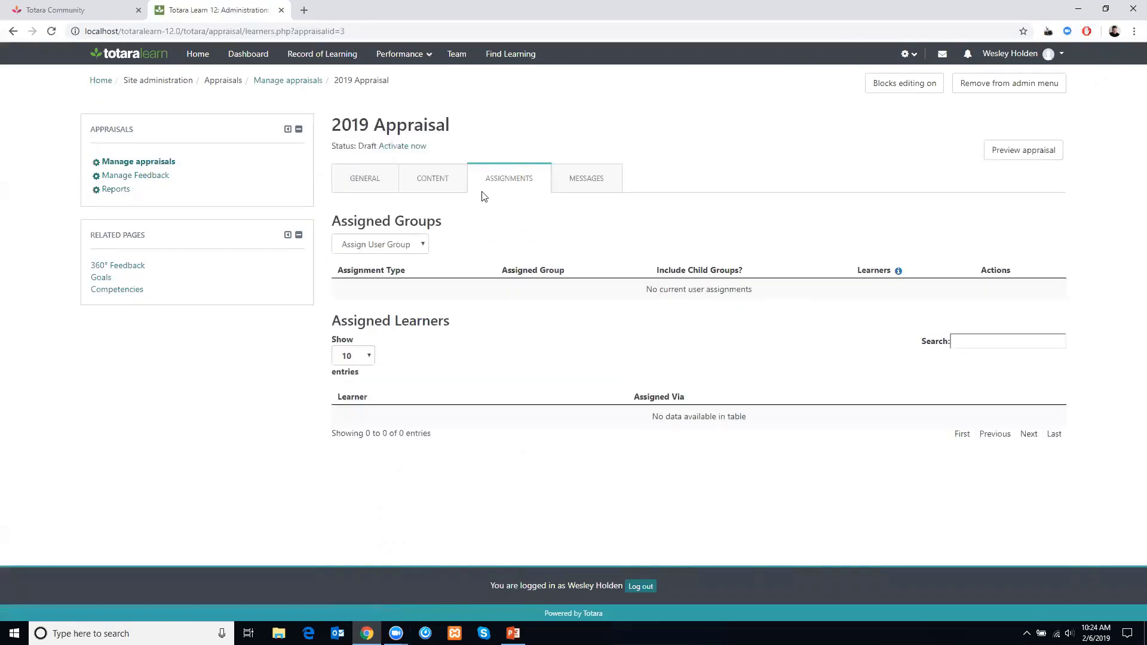
click(388, 245)
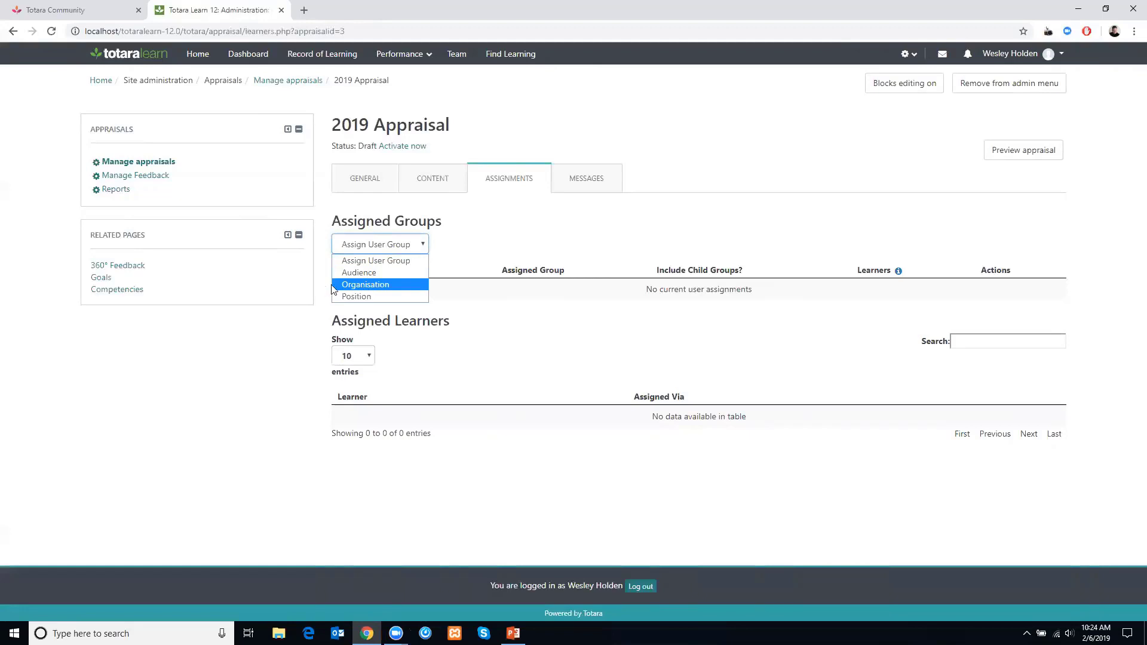
click(356, 274)
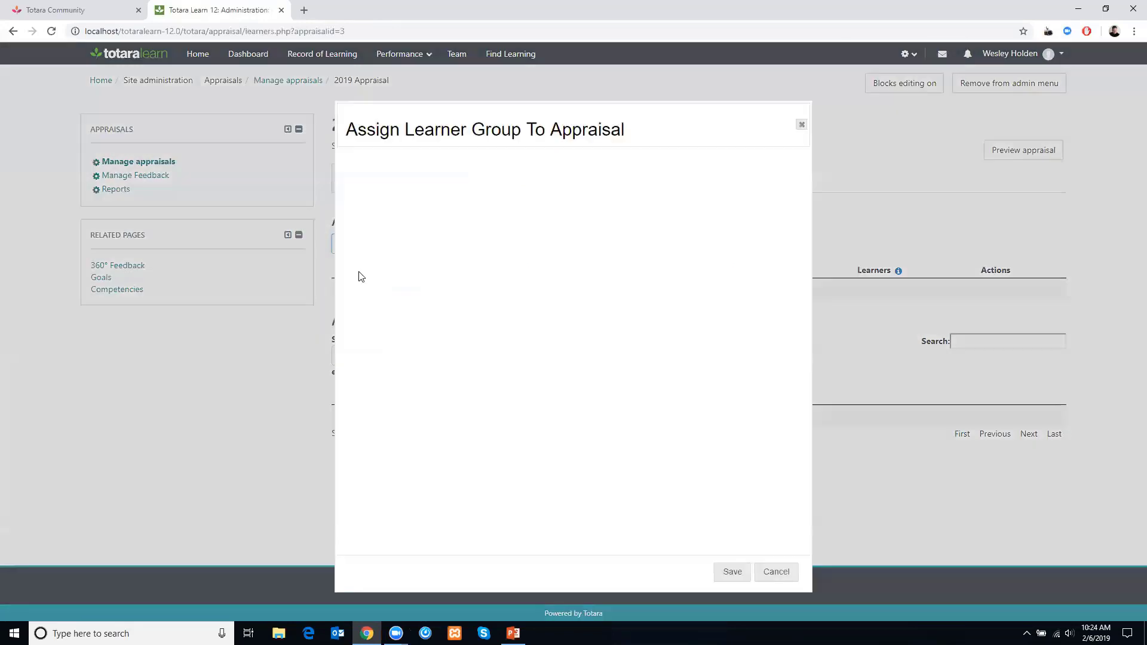
click(412, 185)
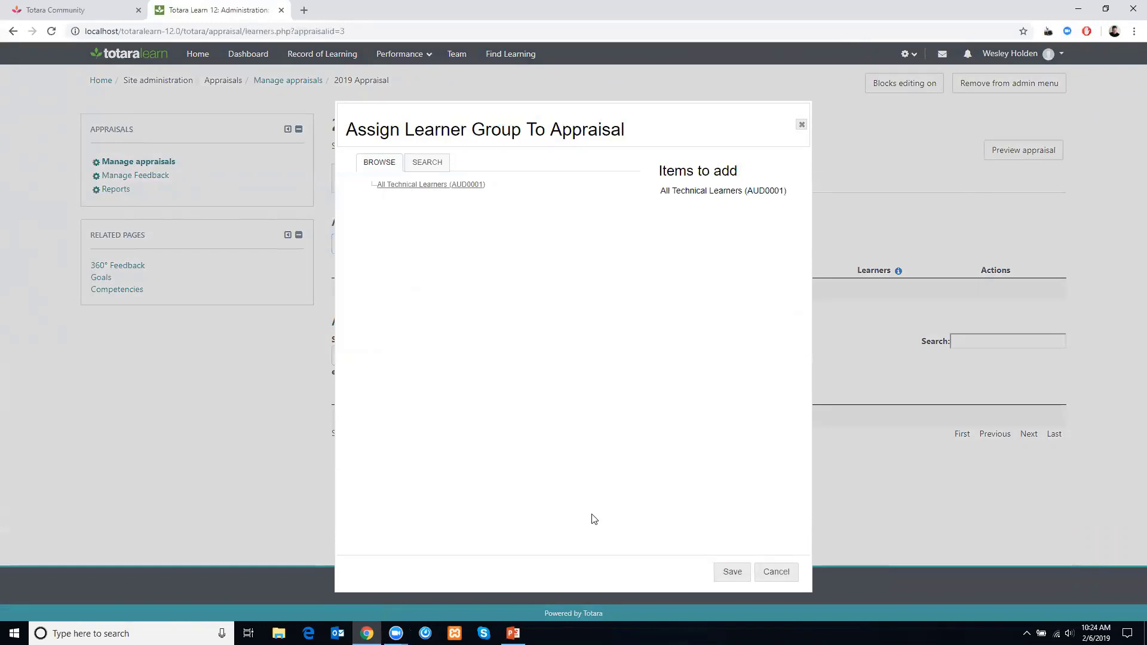
click(723, 571)
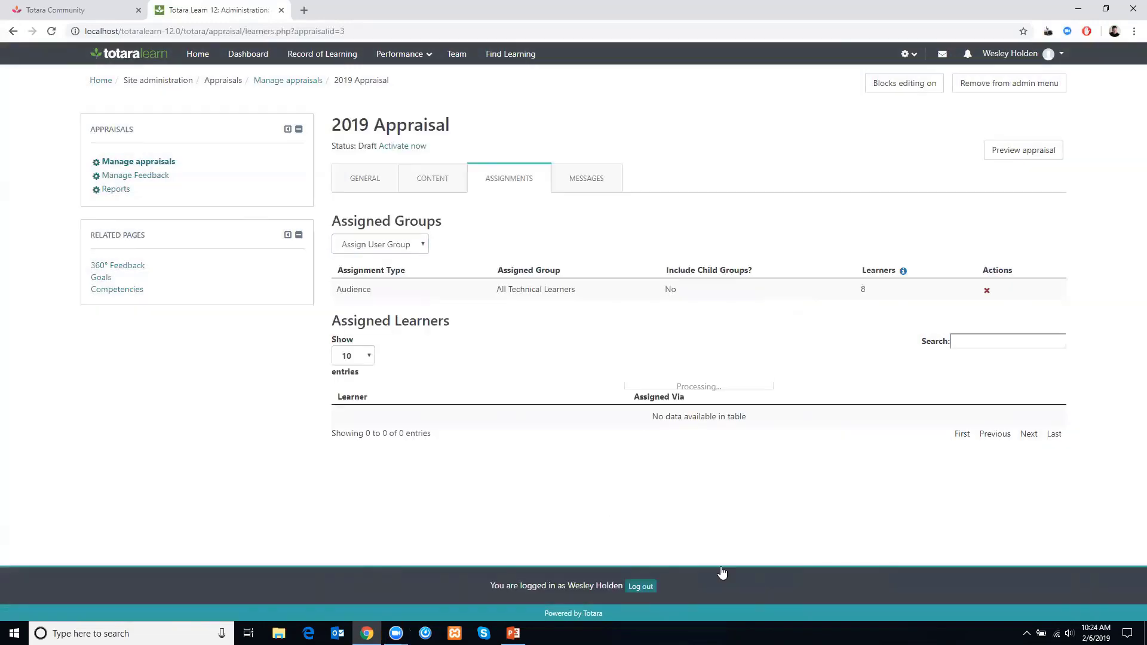
- Try to activate the 2019 Appraisal, then return to the appraisal's content
click(377, 242)
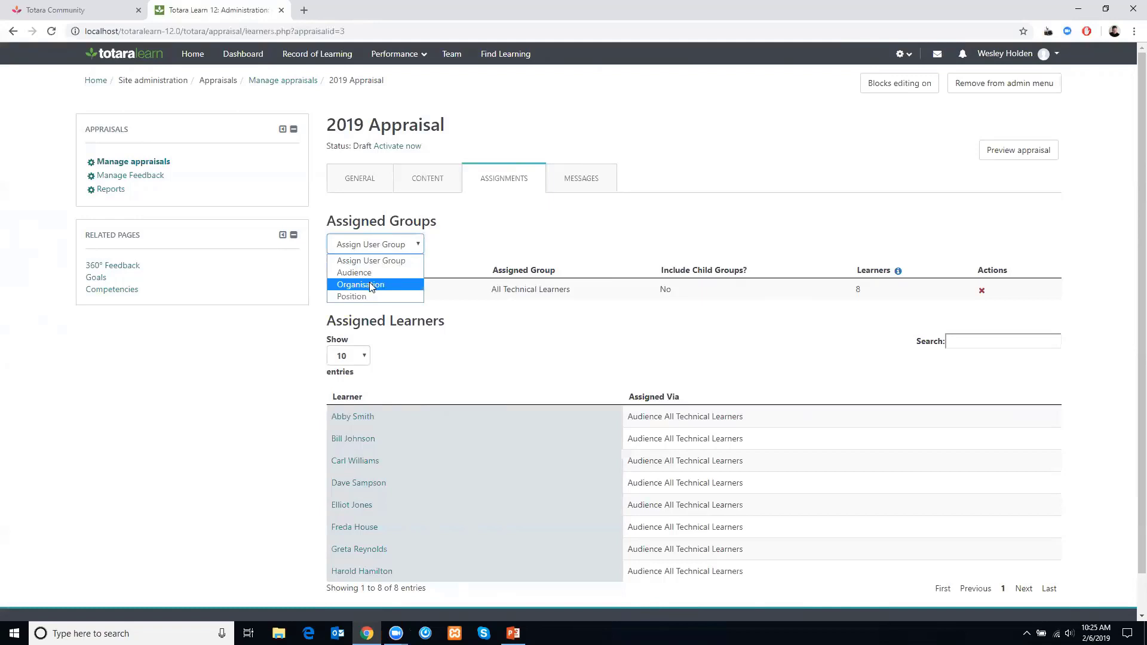
click(558, 341)
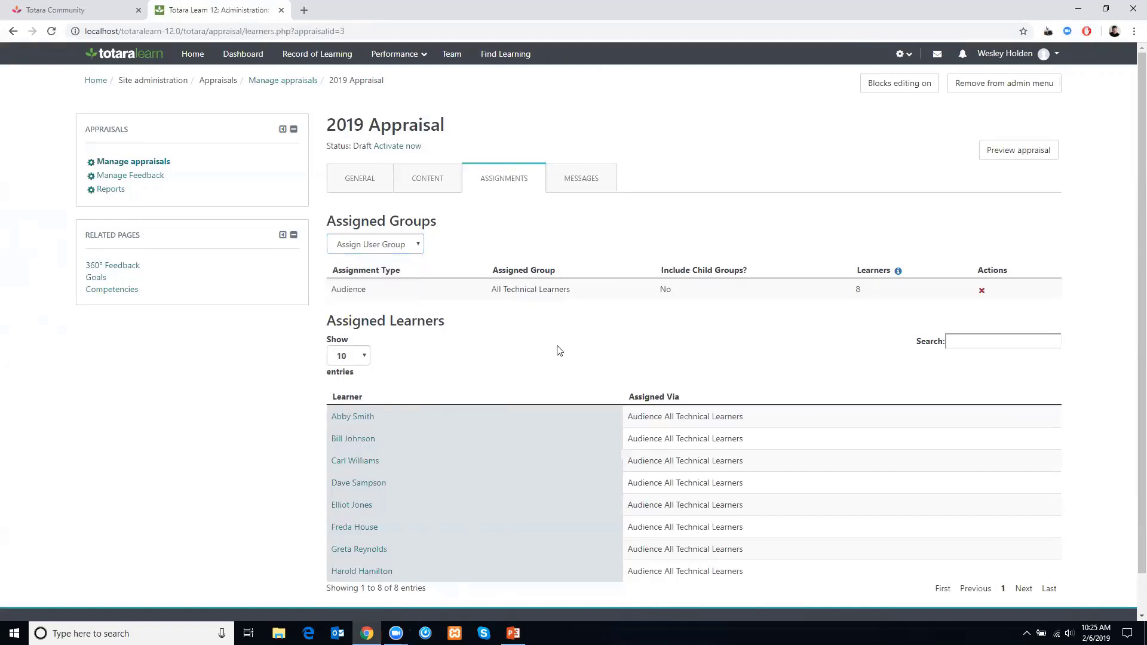
click(399, 147)
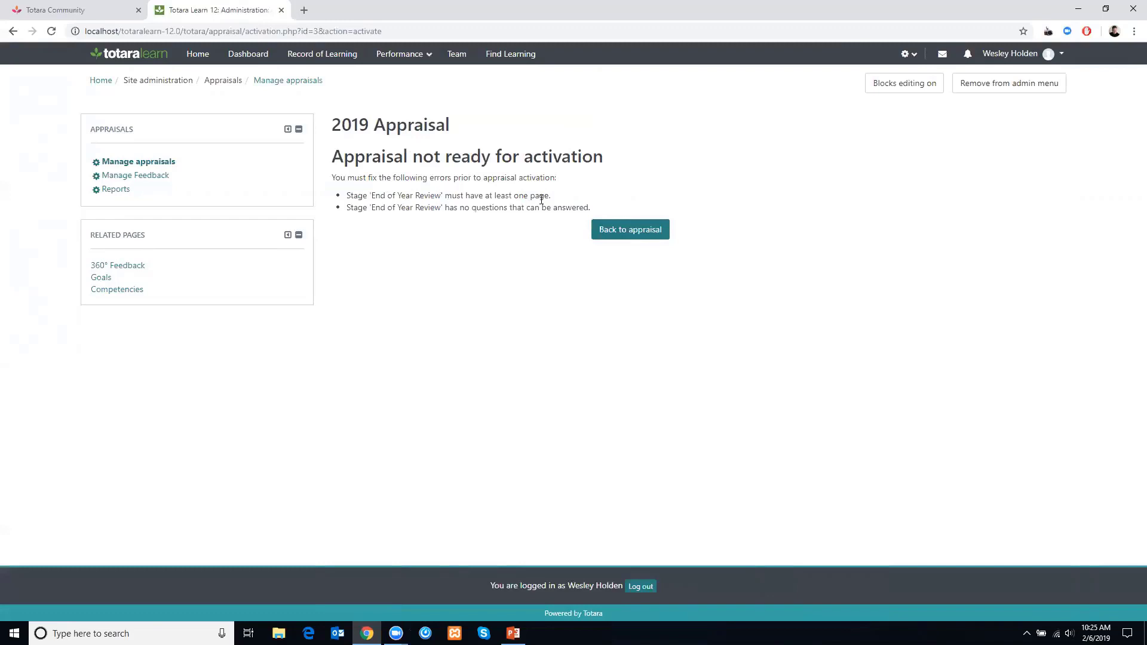
click(619, 235)
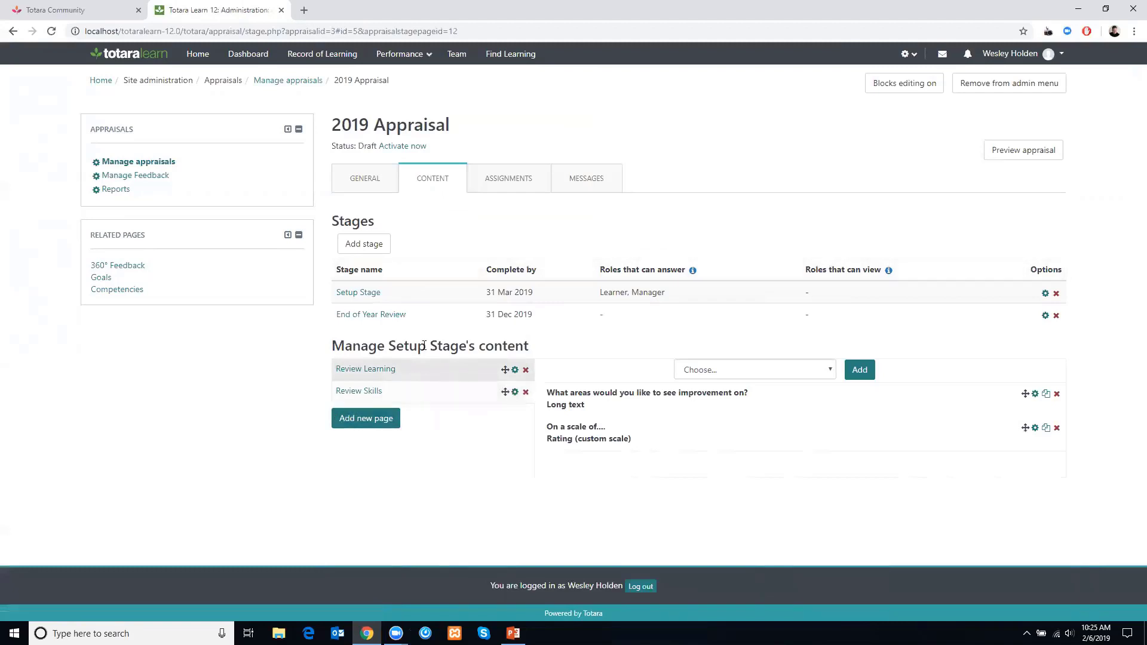
- Delete the End of Year Review stage and activate the 2019 Appraisal
click(1054, 317)
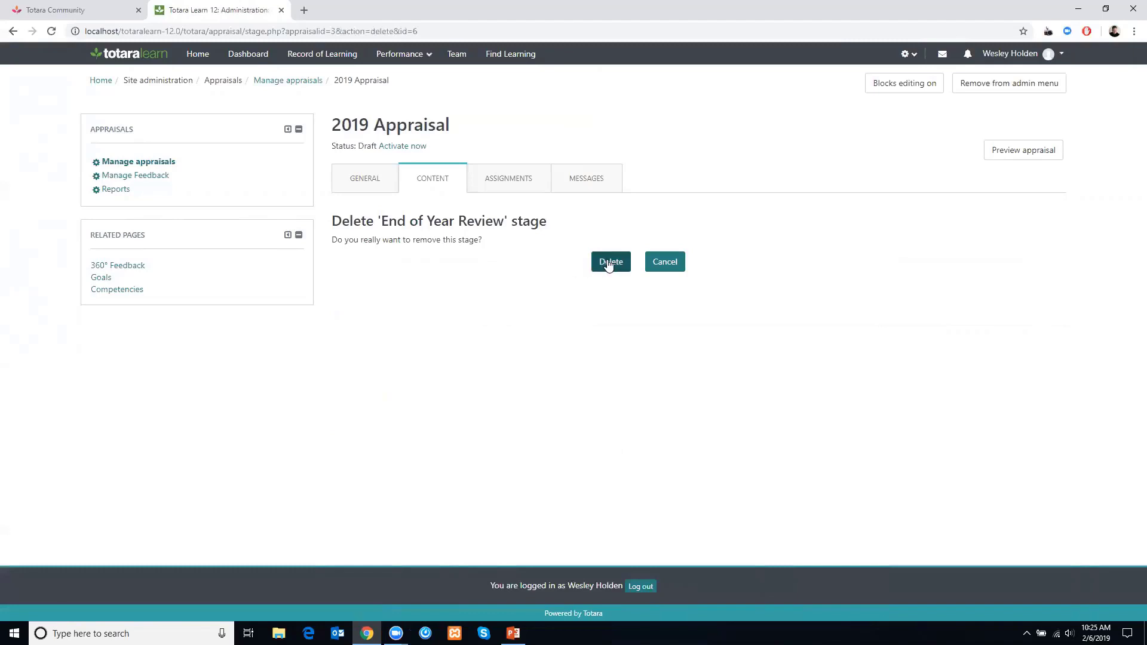
click(607, 261)
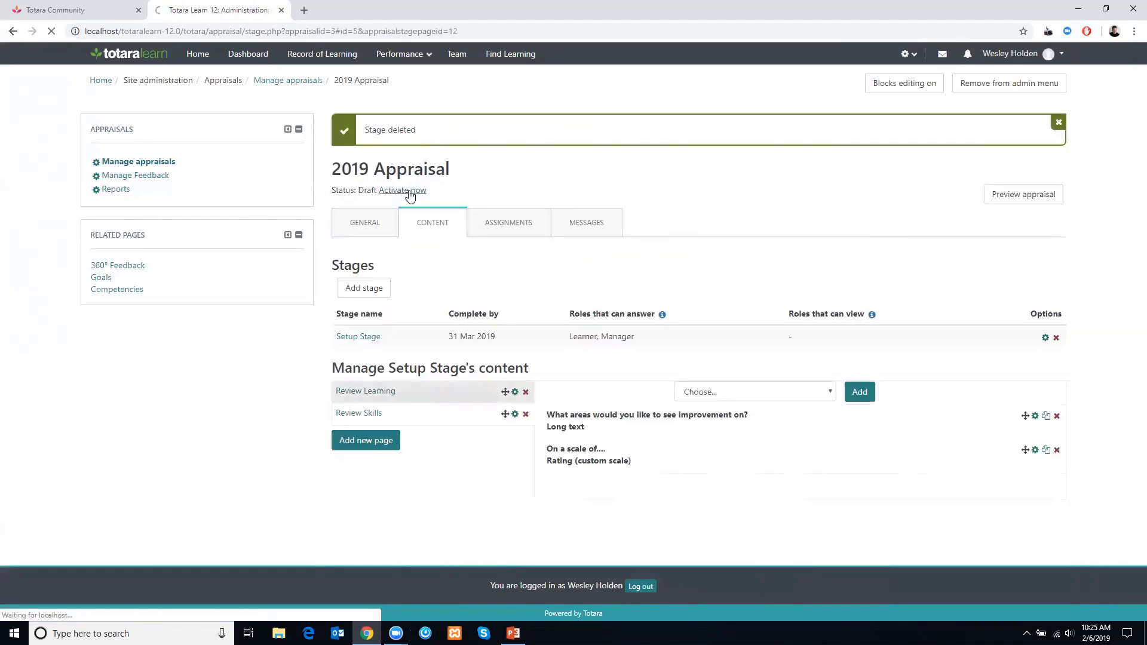
click(609, 195)
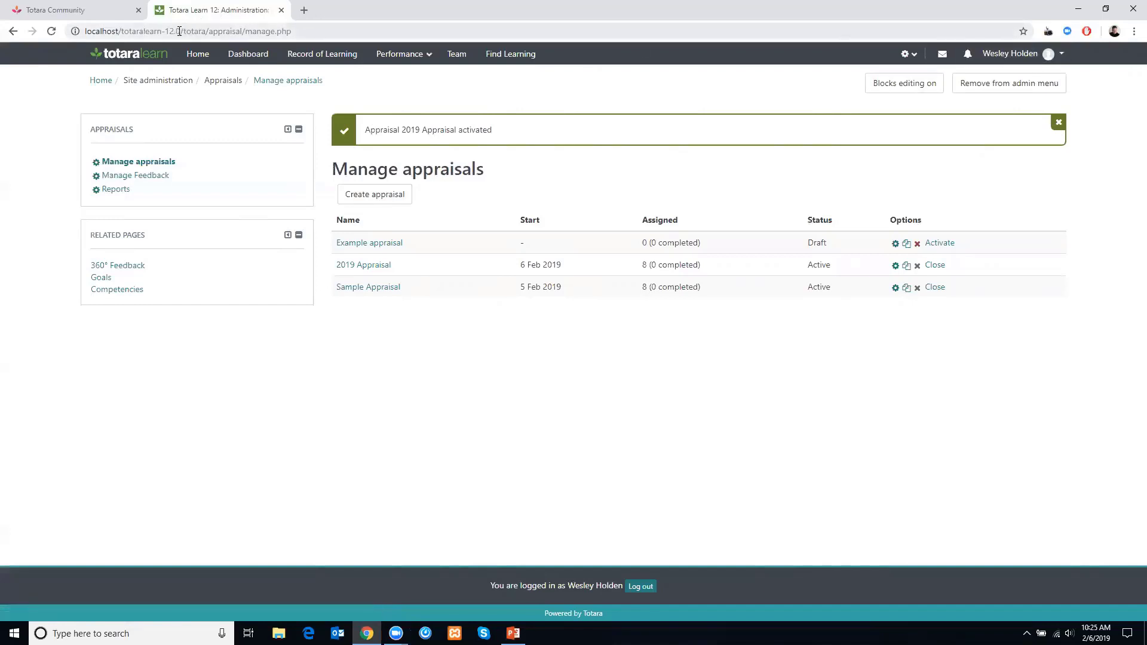
- Copy the site's base address and open it in Firefox
drag(180, 31, 1, 31)
key(ctrl+c)
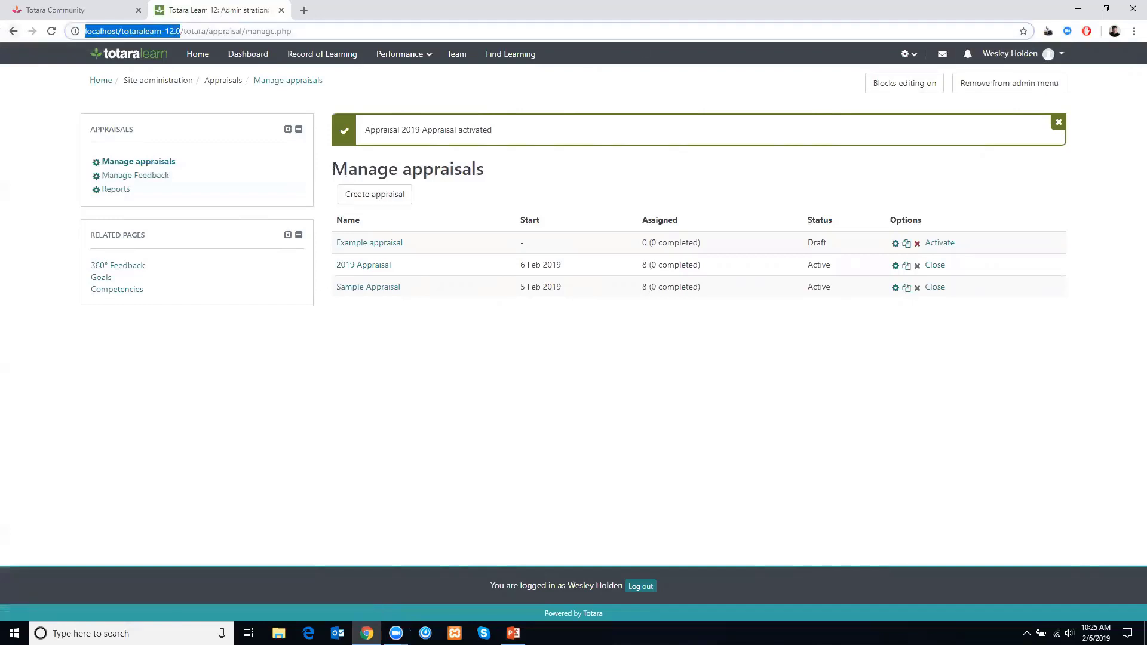
click(119, 633)
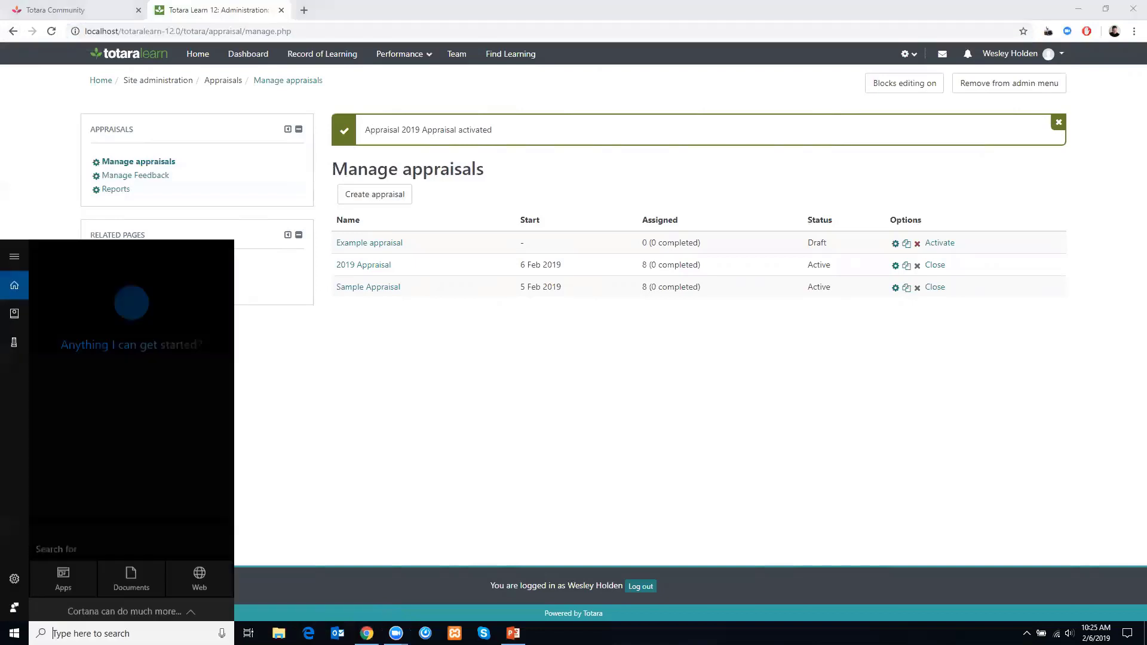
text(firefox)
key(Return)
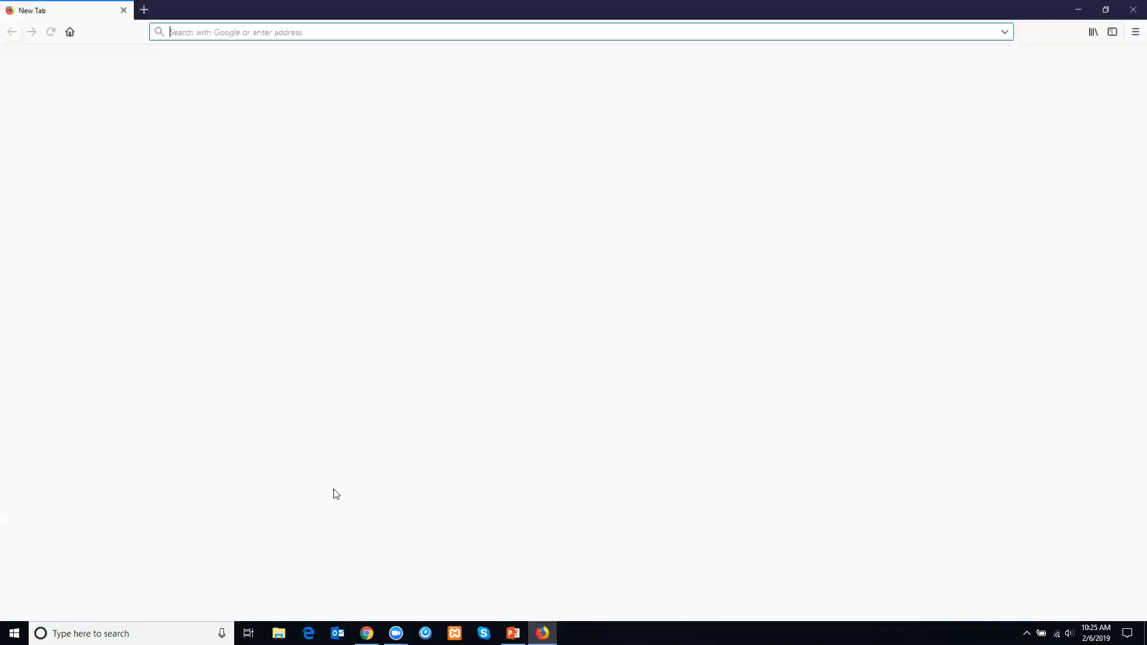
key(ctrl+v)
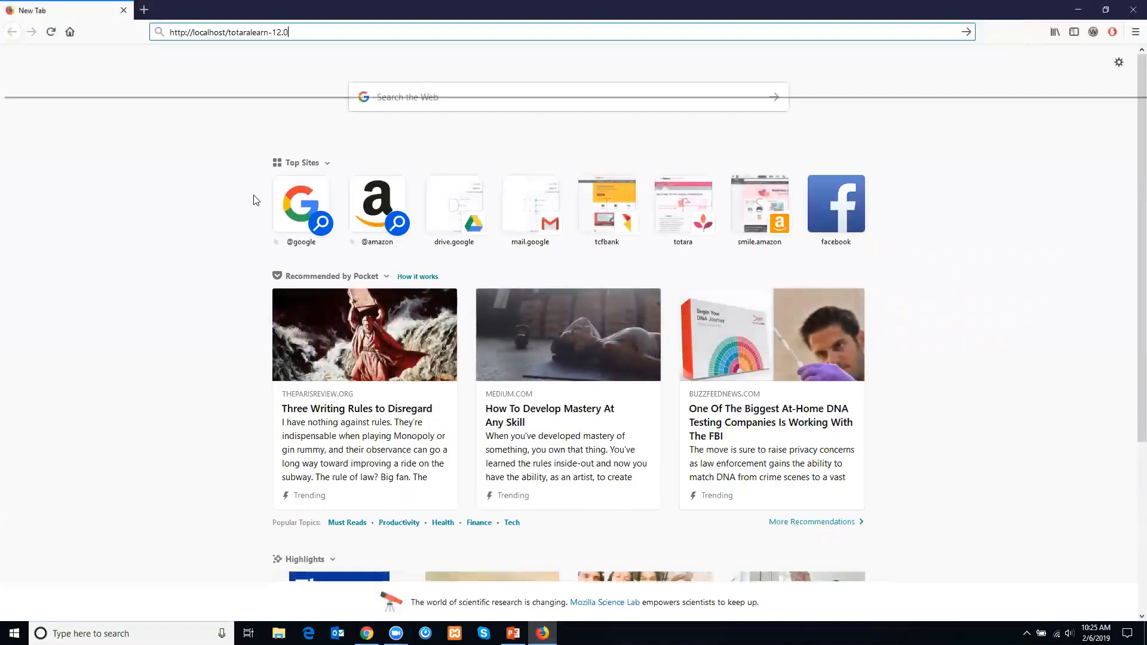
key(Return)
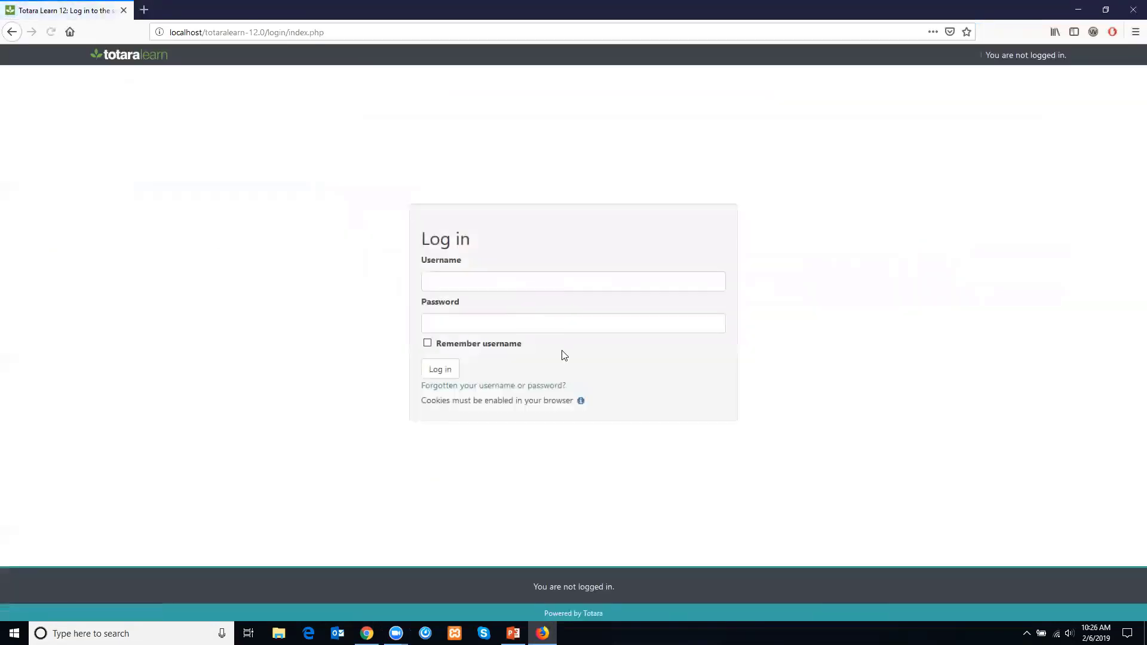
- Log in to the site with the learner account's username
click(485, 275)
text(learner)
key(Tab)
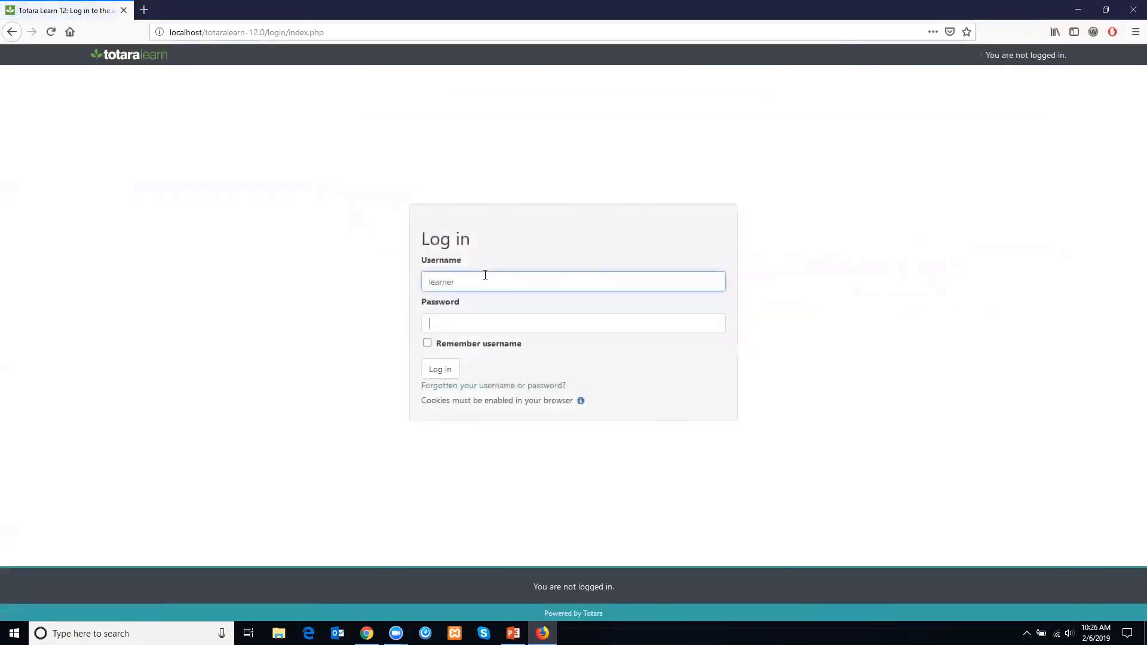
key(Return)
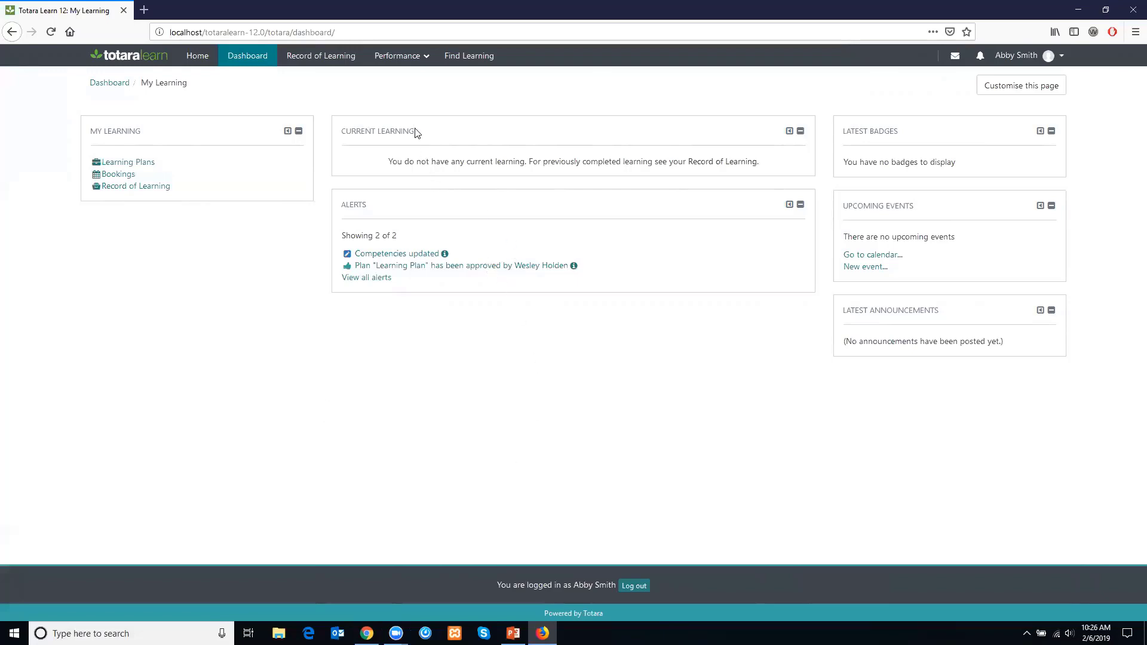
- Open the learner's latest appraisal and start the Setup Stage
click(402, 60)
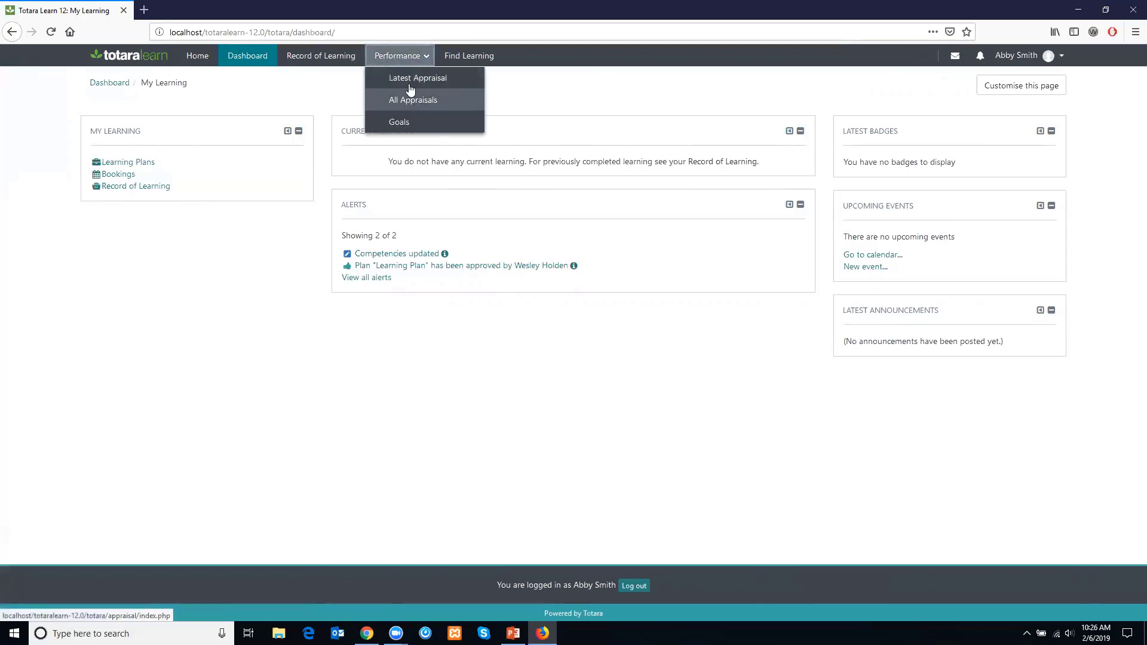
click(408, 84)
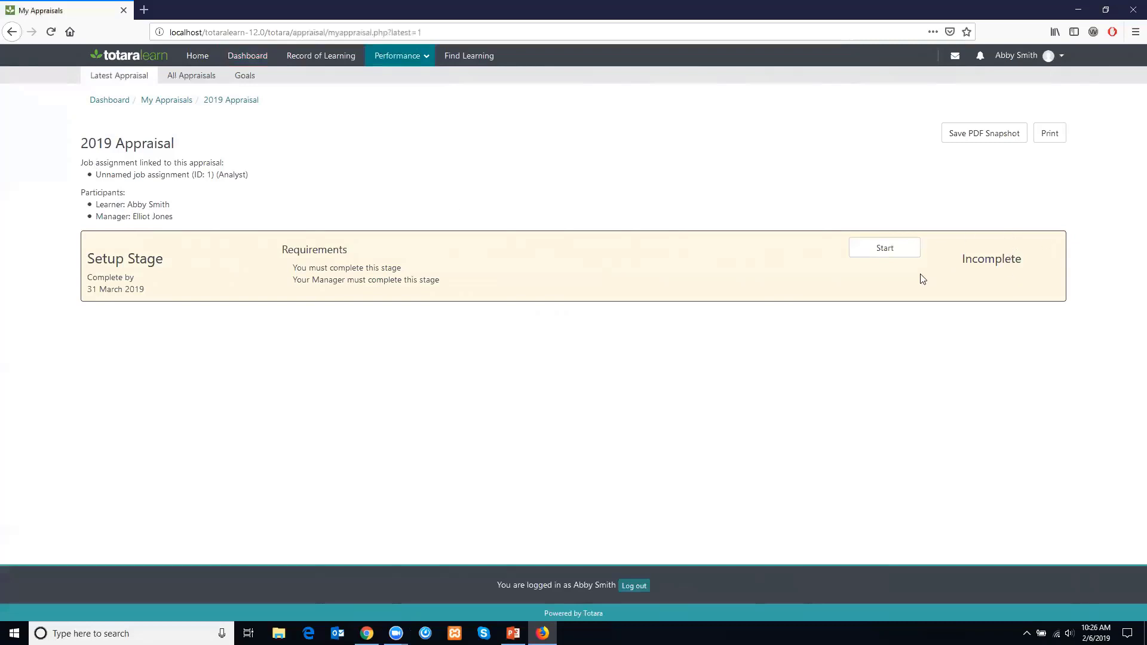
click(885, 255)
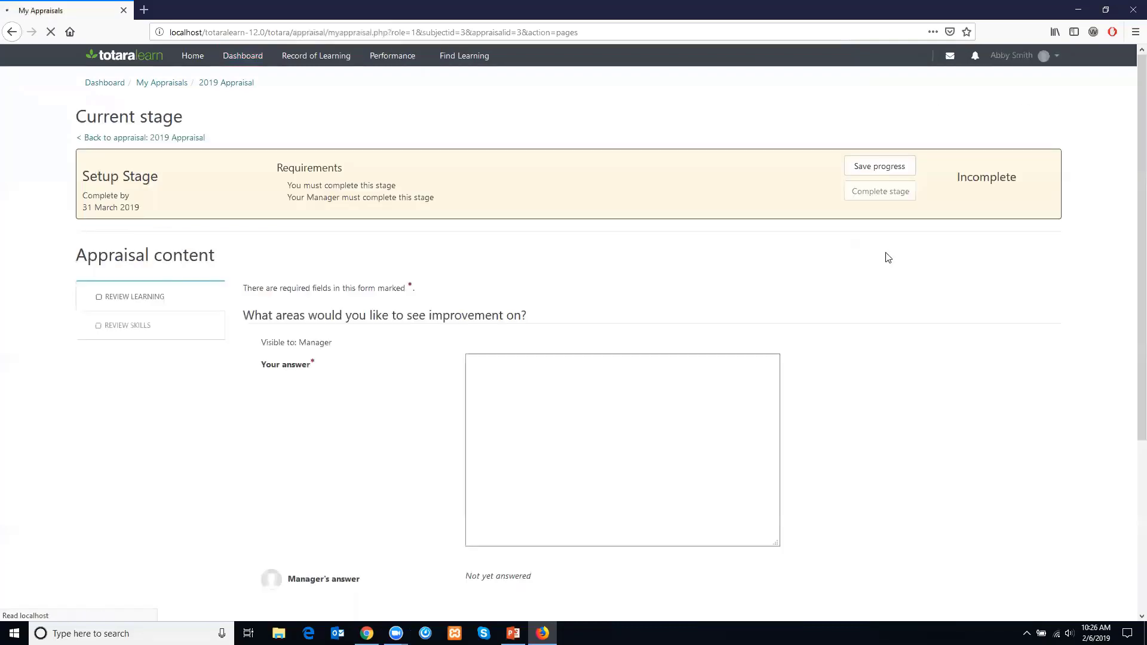
- Answer the improvement question with "interpersonal"
click(618, 425)
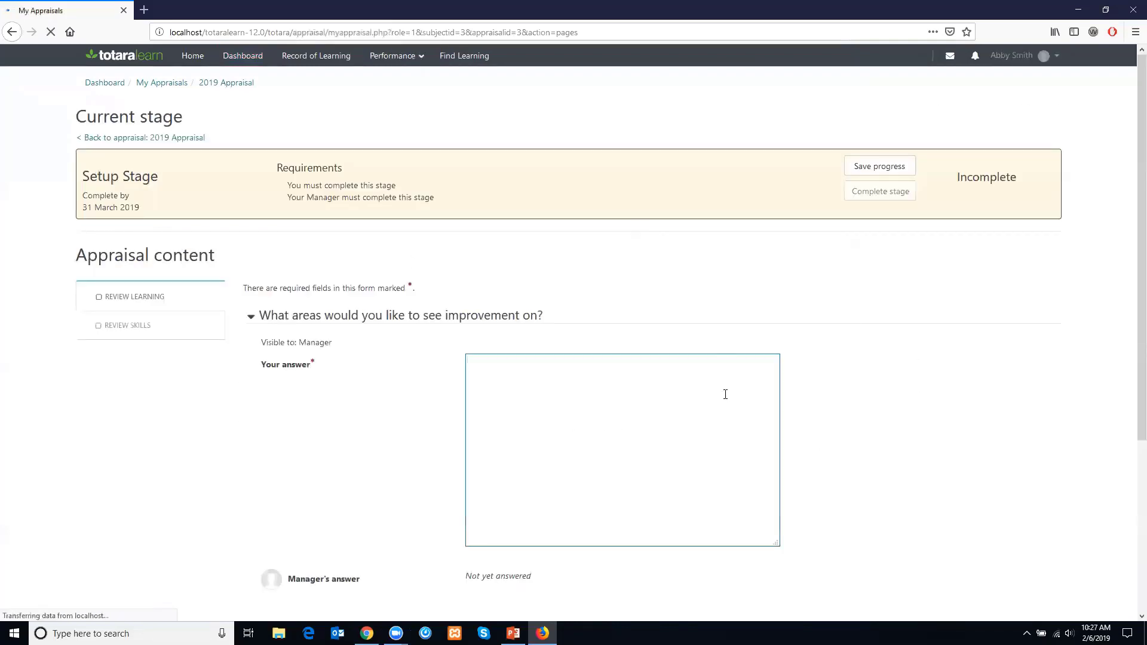
scroll(419, 349, down, 2)
scroll(419, 349, down, 1)
click(602, 335)
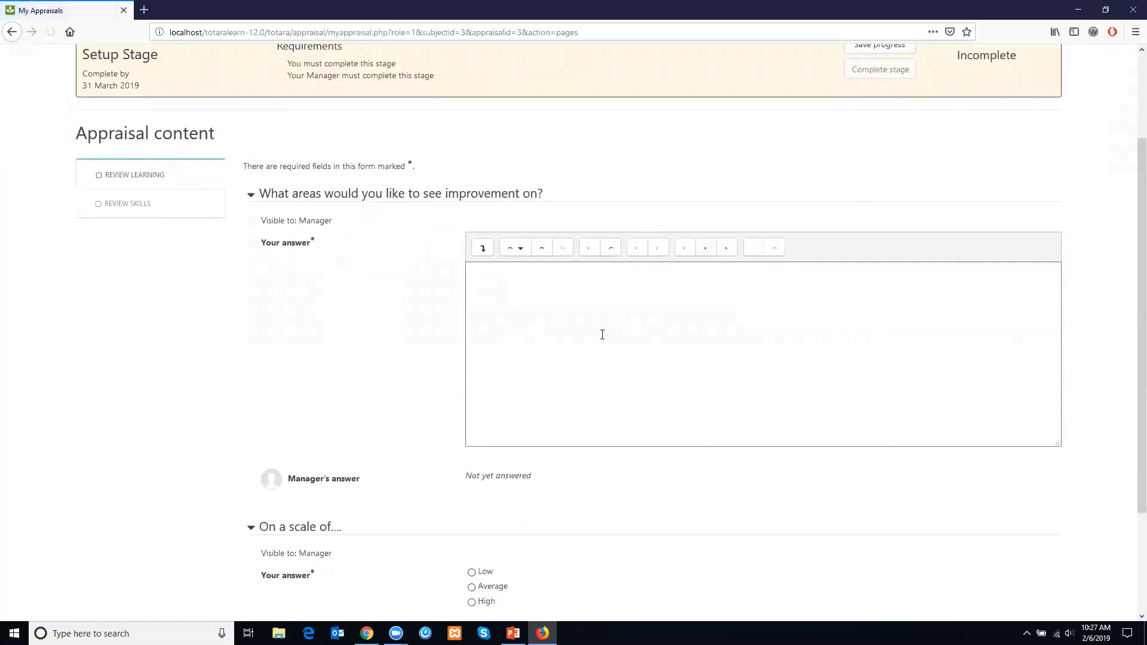
text(interpersonal)
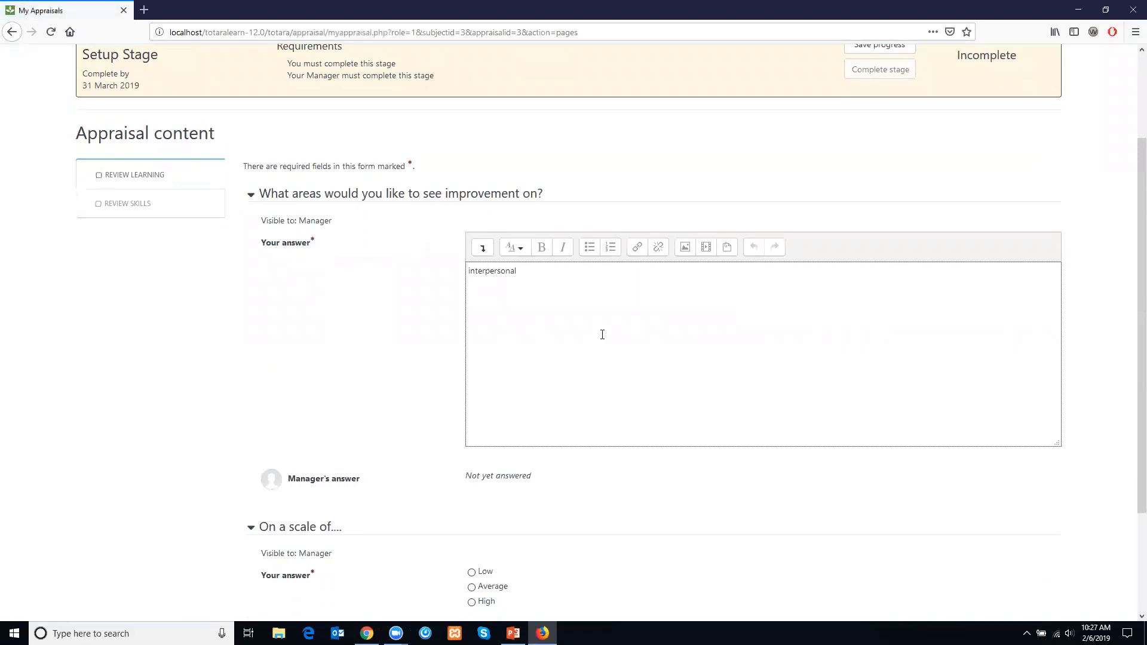
- Rate Average on the scale question and continue to the next page
drag(1134, 397, 1128, 471)
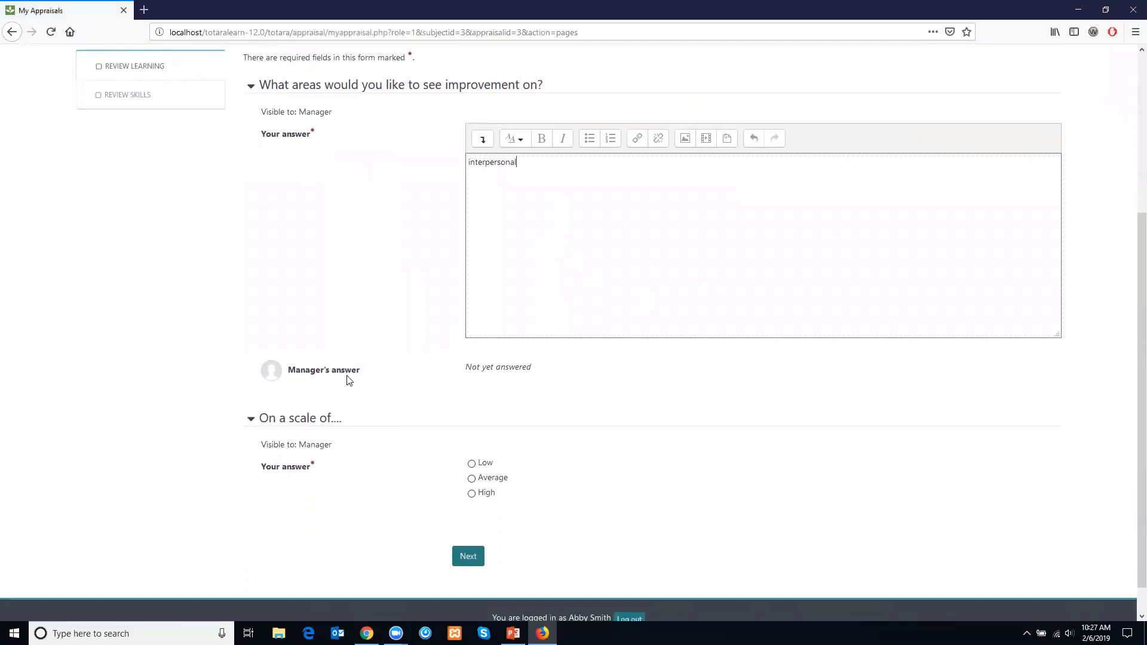
click(482, 478)
click(463, 560)
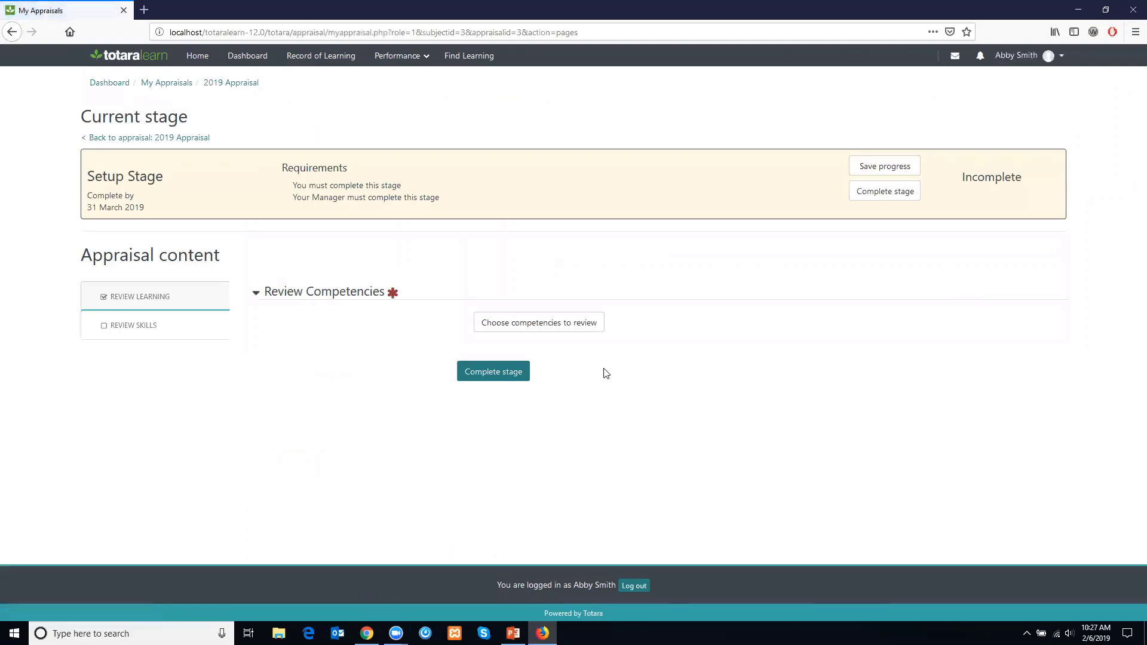
- Add Programming languages as a competency to review
click(532, 324)
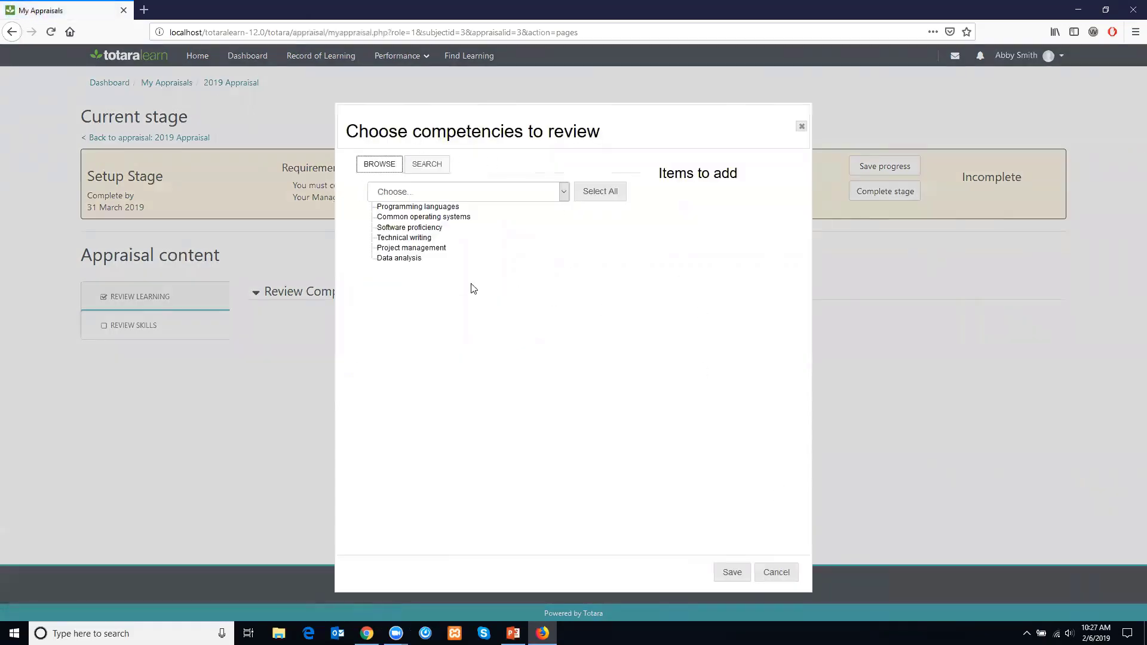
click(392, 207)
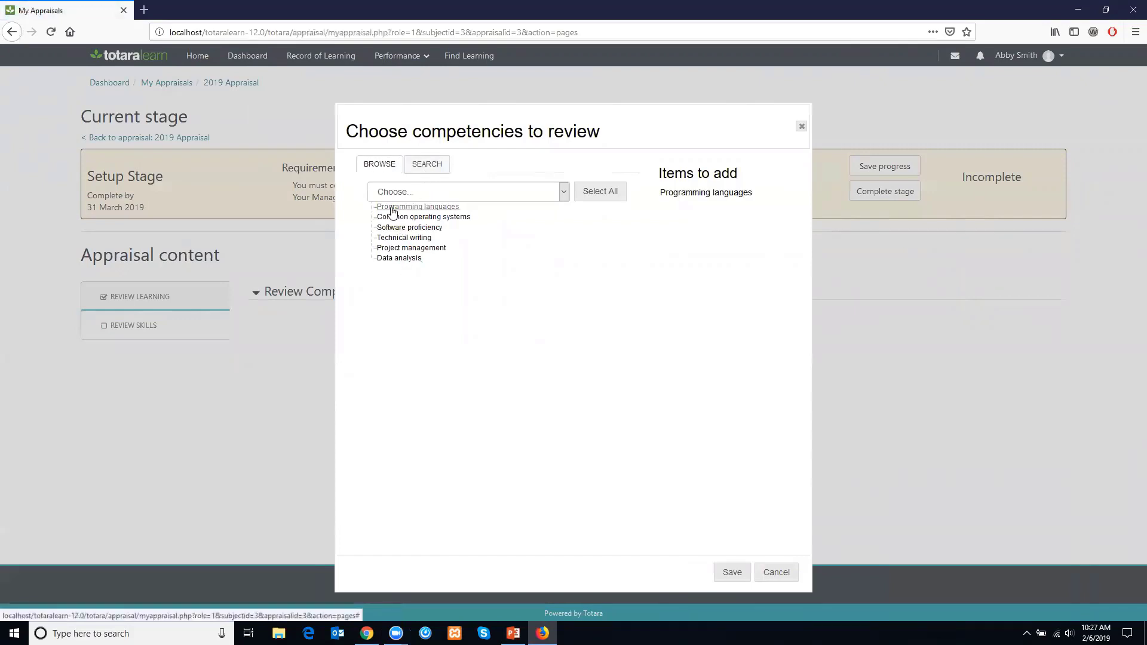
click(732, 572)
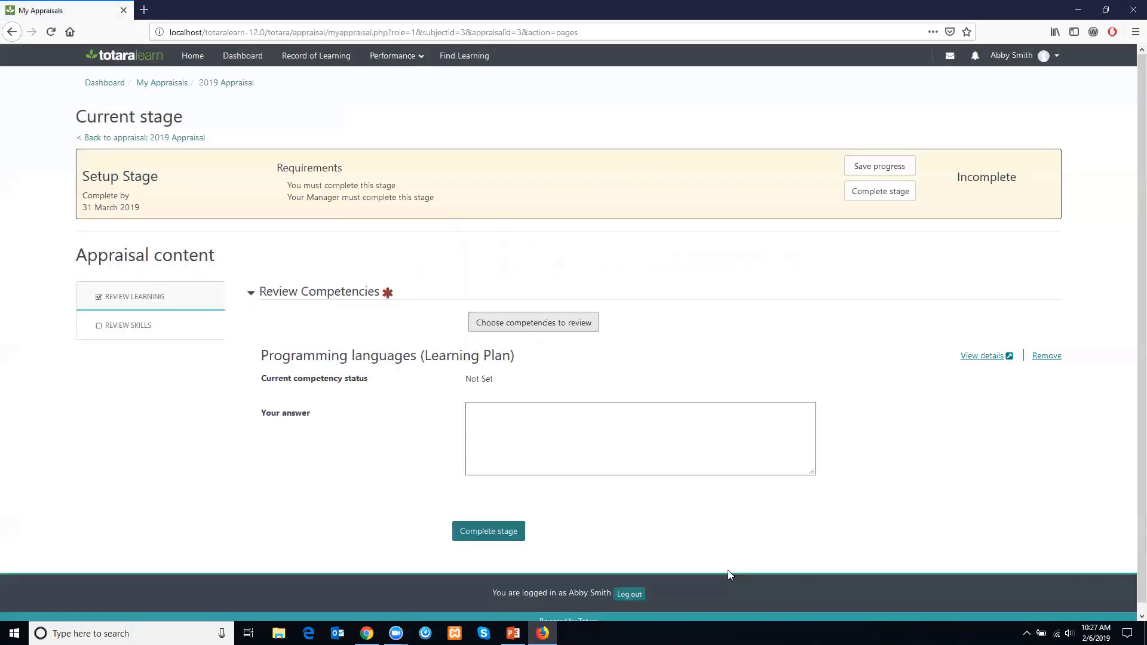
- Answer the Programming languages competency with "good" and complete the stage
click(511, 420)
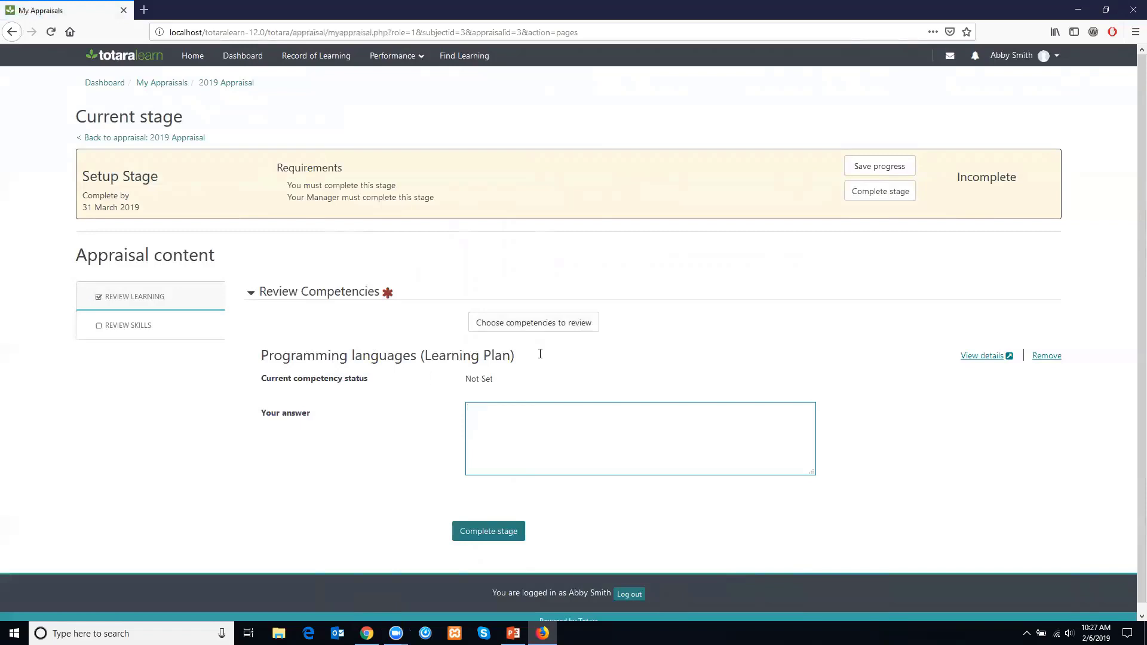
click(489, 533)
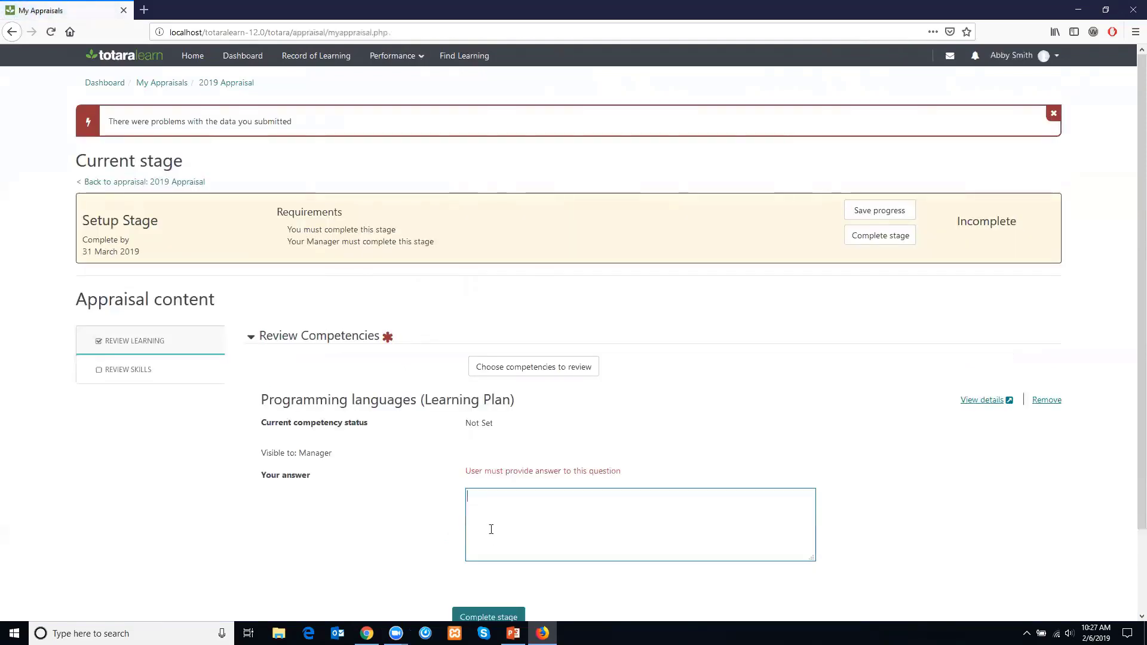
text(good)
click(490, 610)
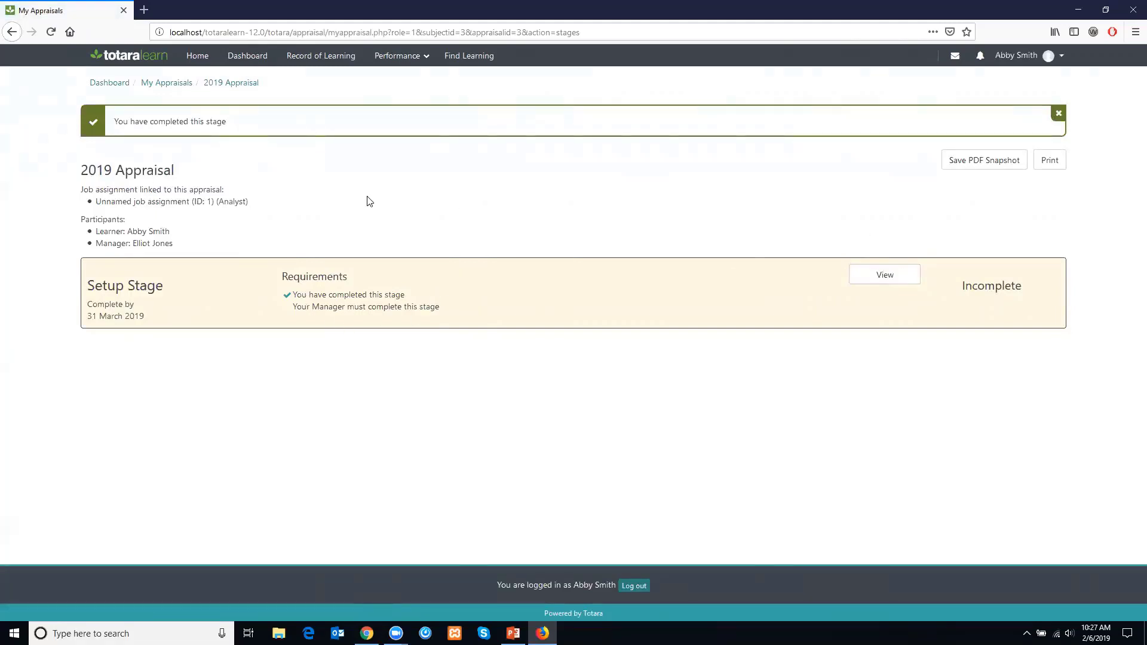
- Open the learner's list of all appraisals from the Performance menu
click(404, 57)
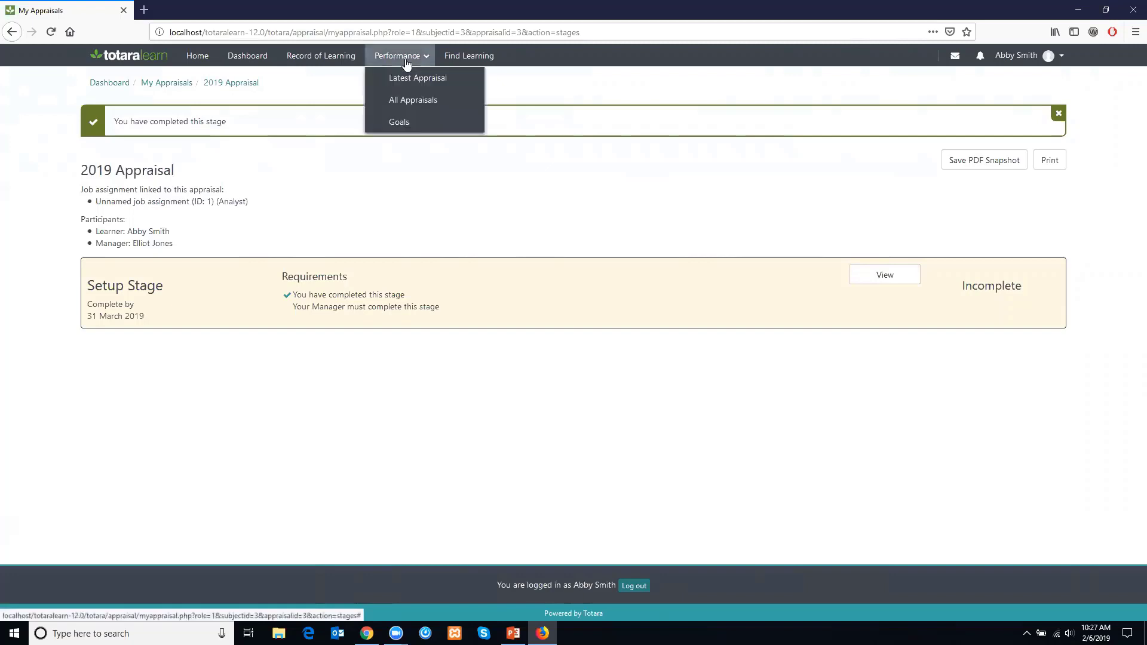
click(404, 57)
click(404, 57)
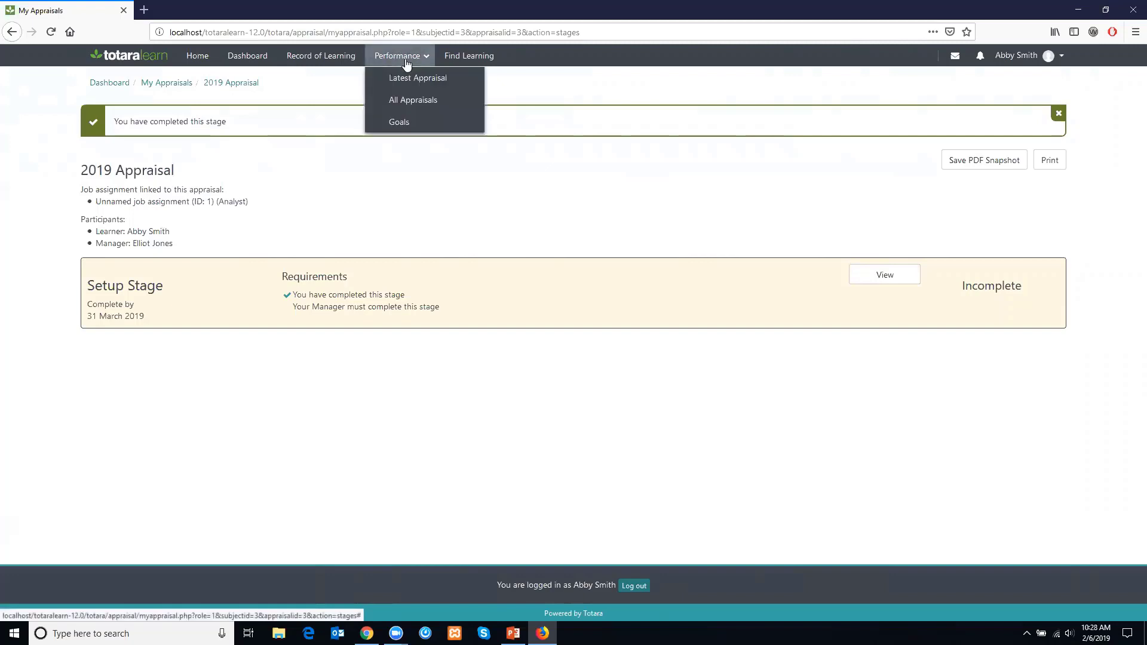
click(411, 105)
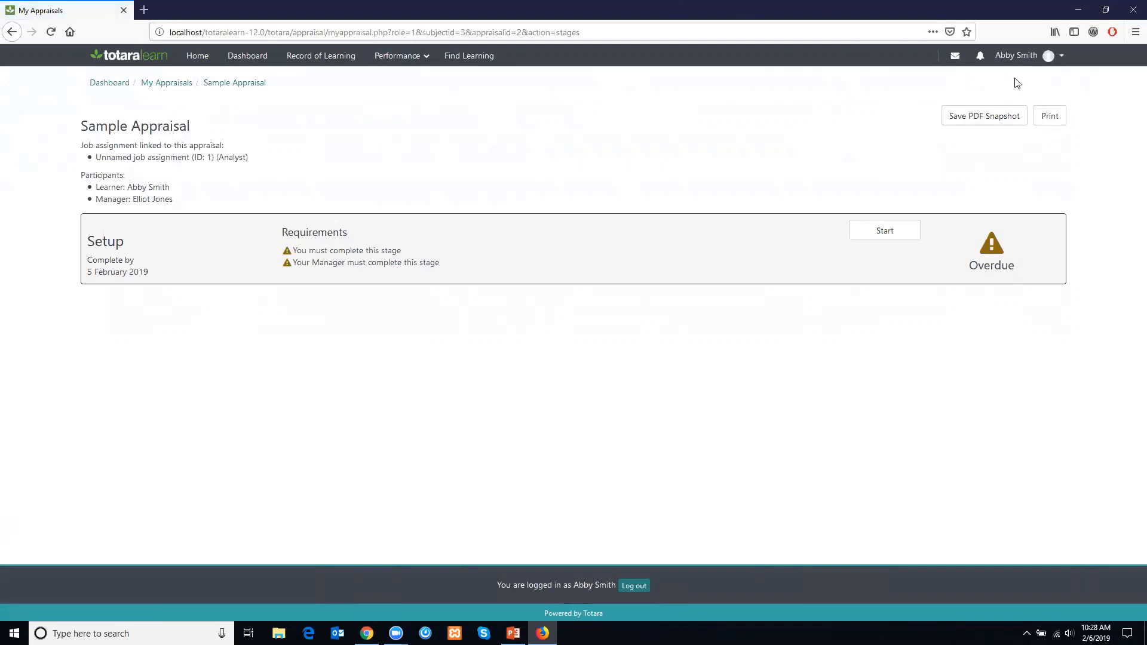
- Log out of the learner account and log in with the manager username and the account password
click(1019, 56)
click(1015, 165)
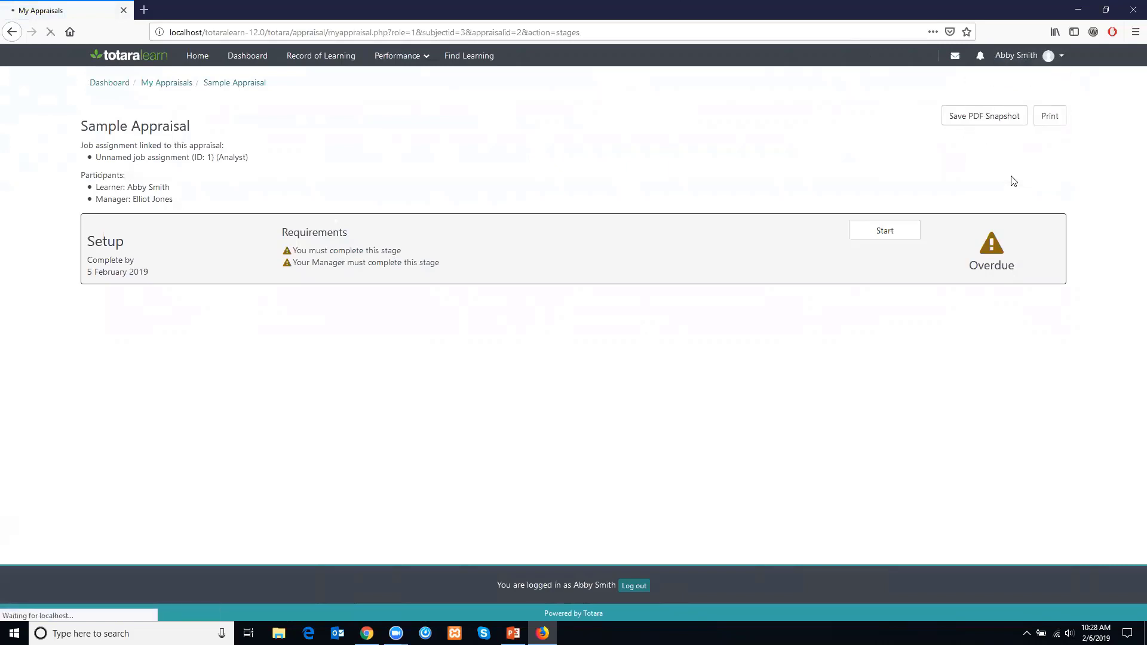
click(464, 276)
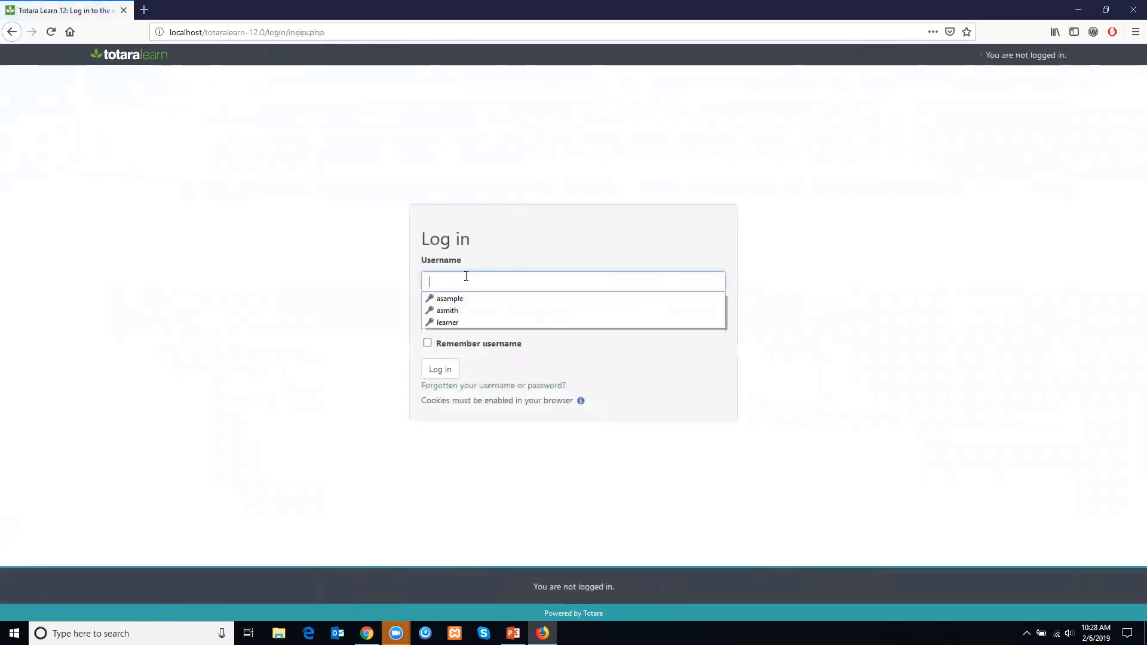
text(manager)
key(Tab)
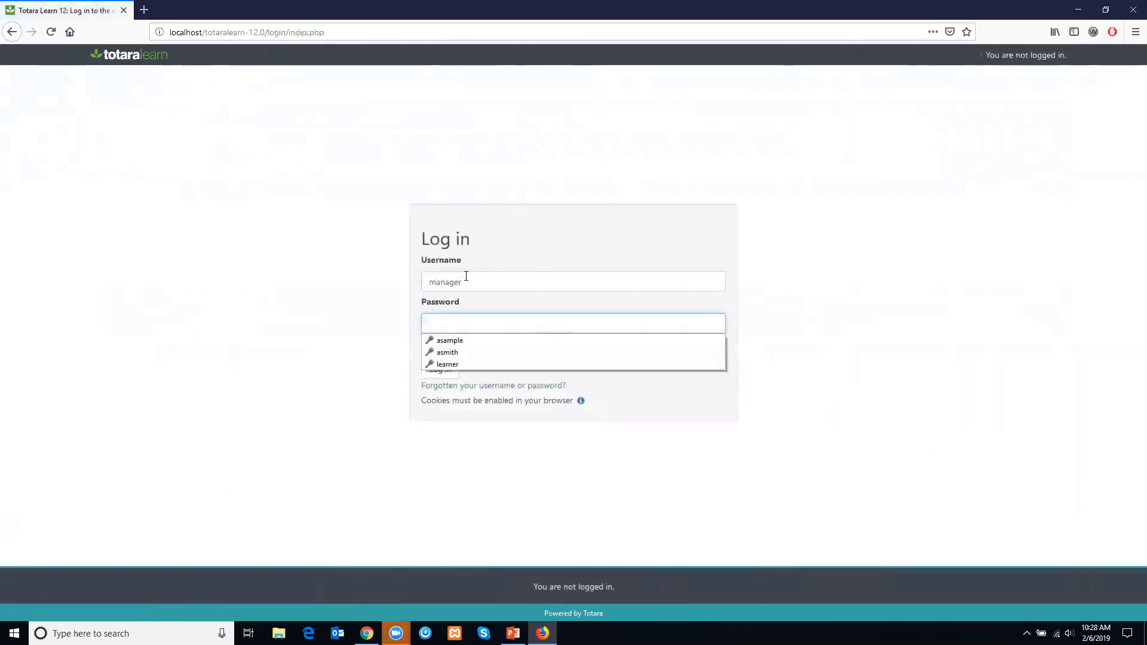
text(••••••••)
key(Return)
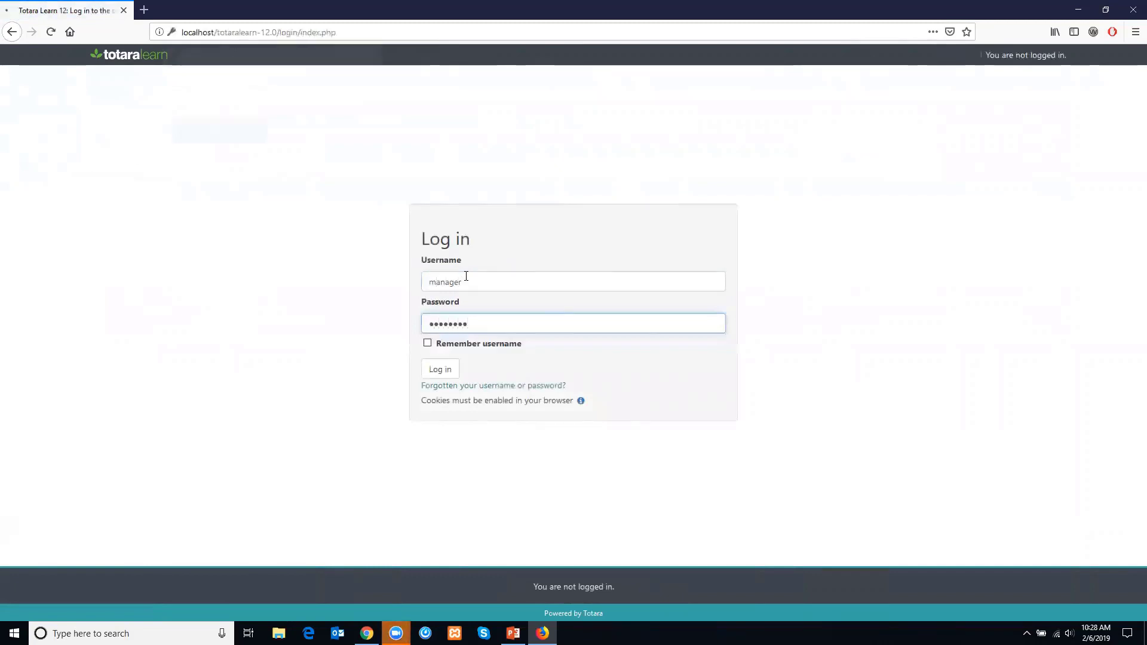
click(199, 134)
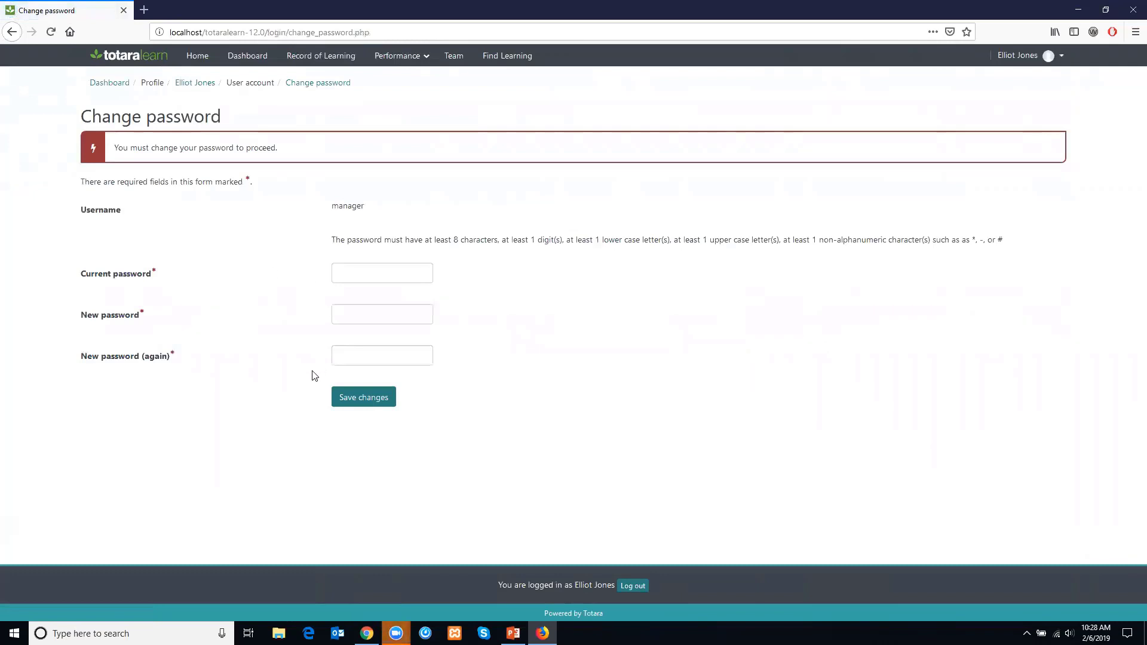
click(359, 400)
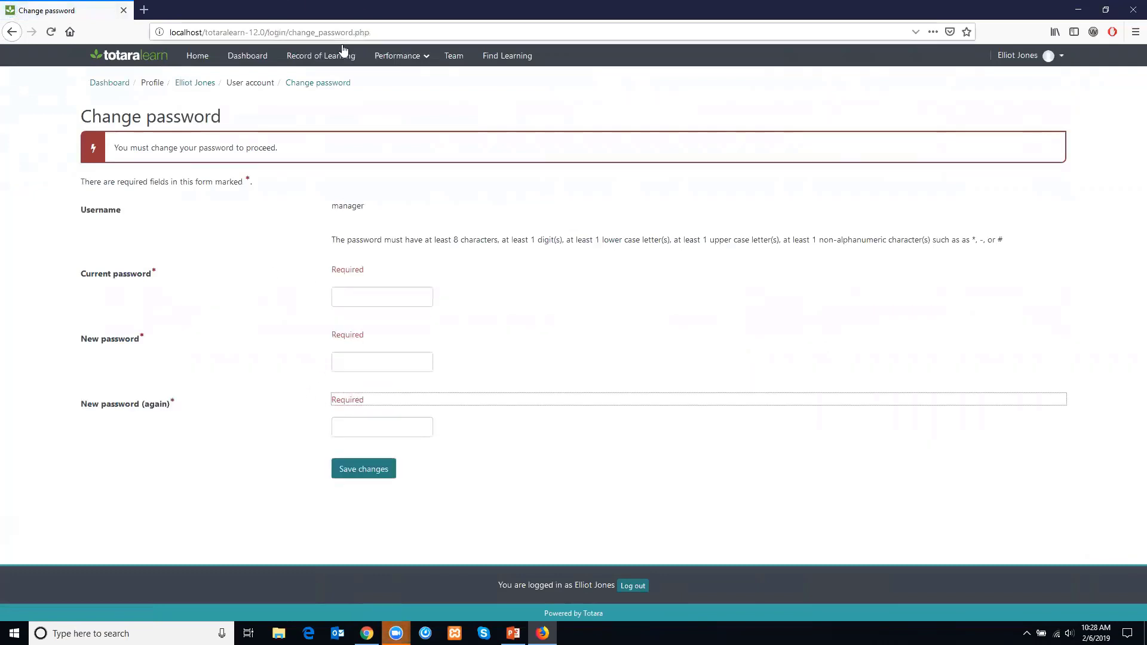
click(391, 65)
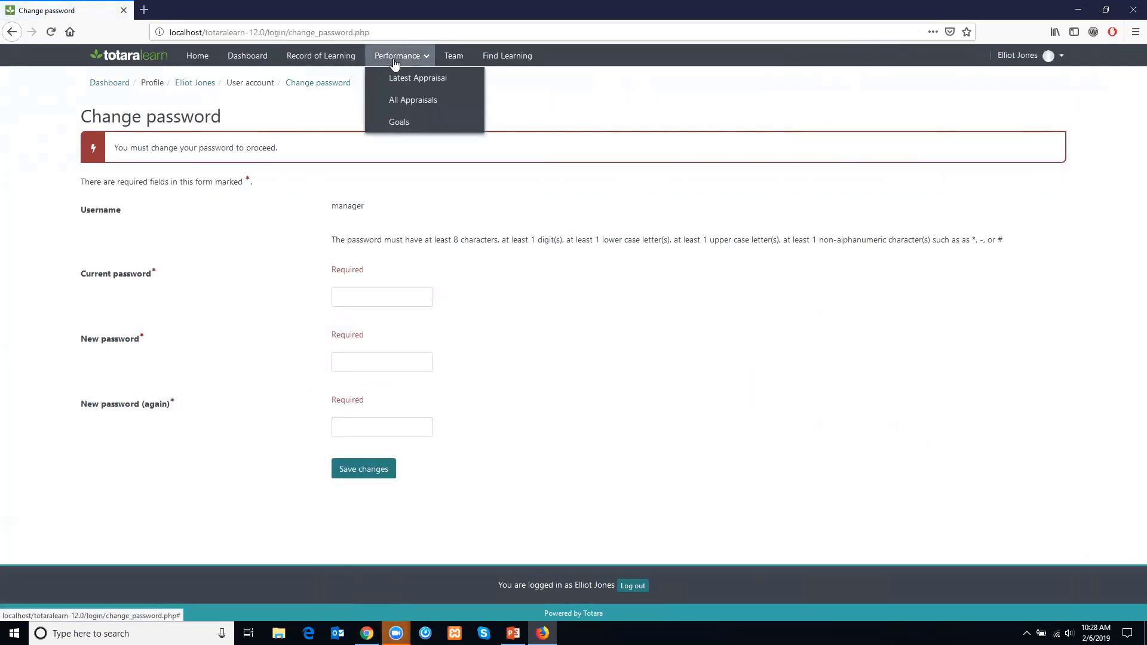
click(443, 103)
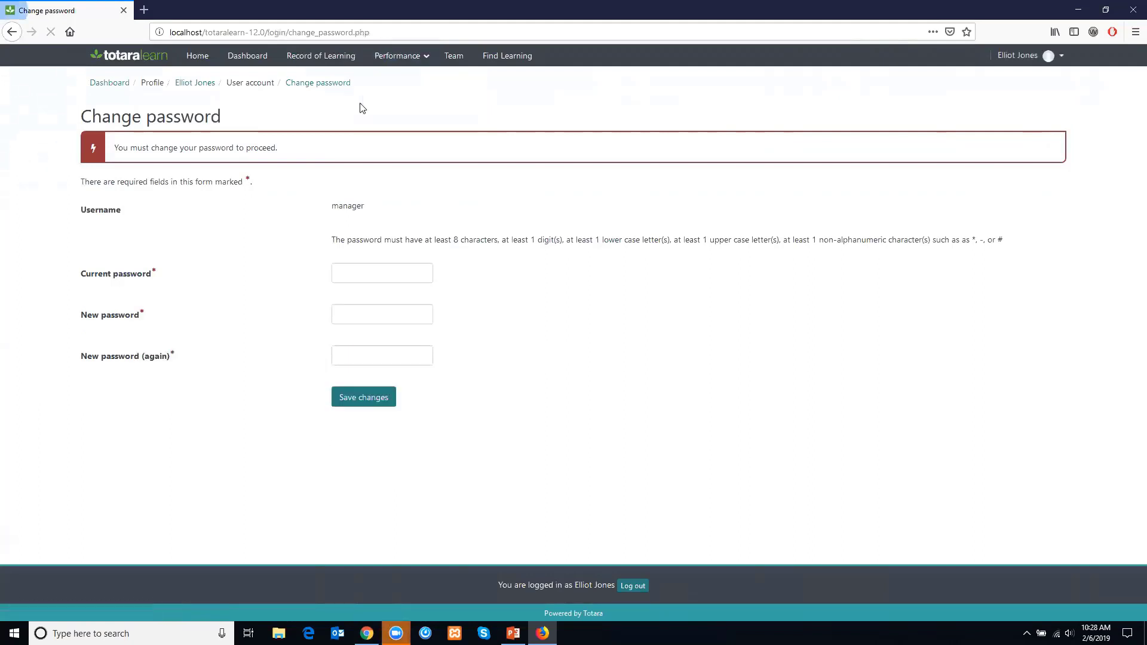
- Change the manager's password by entering the current password and the new password twice, dismissing the browser's save-login prompt
click(382, 272)
text(••)
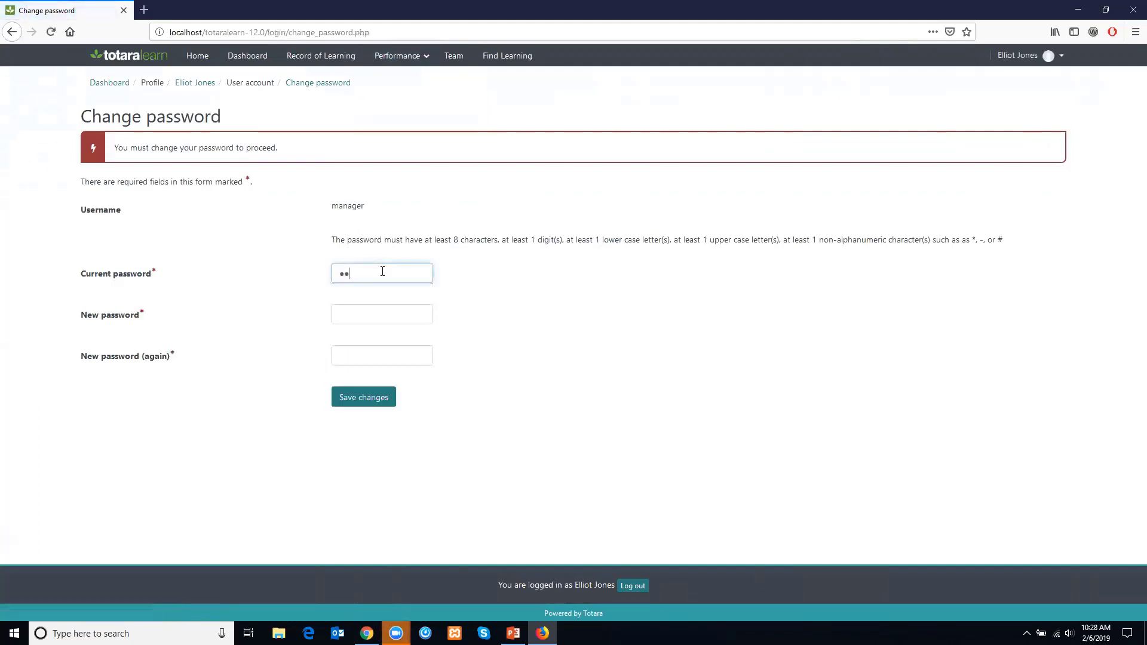
text(••••••)
key(Tab)
text(•••)
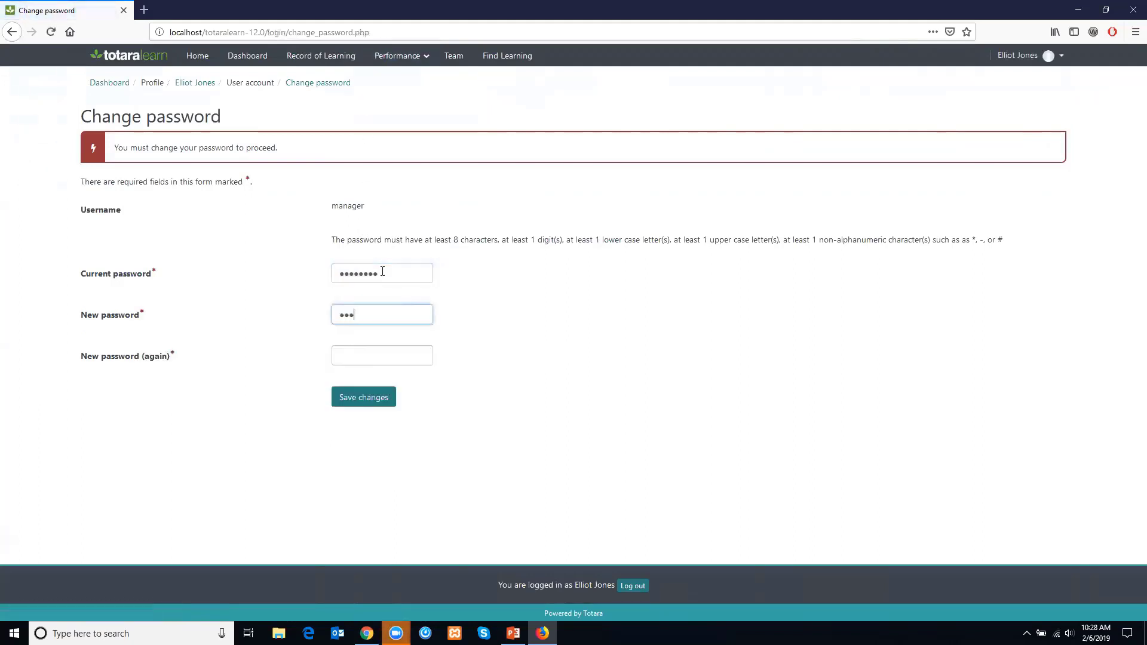
key(Tab)
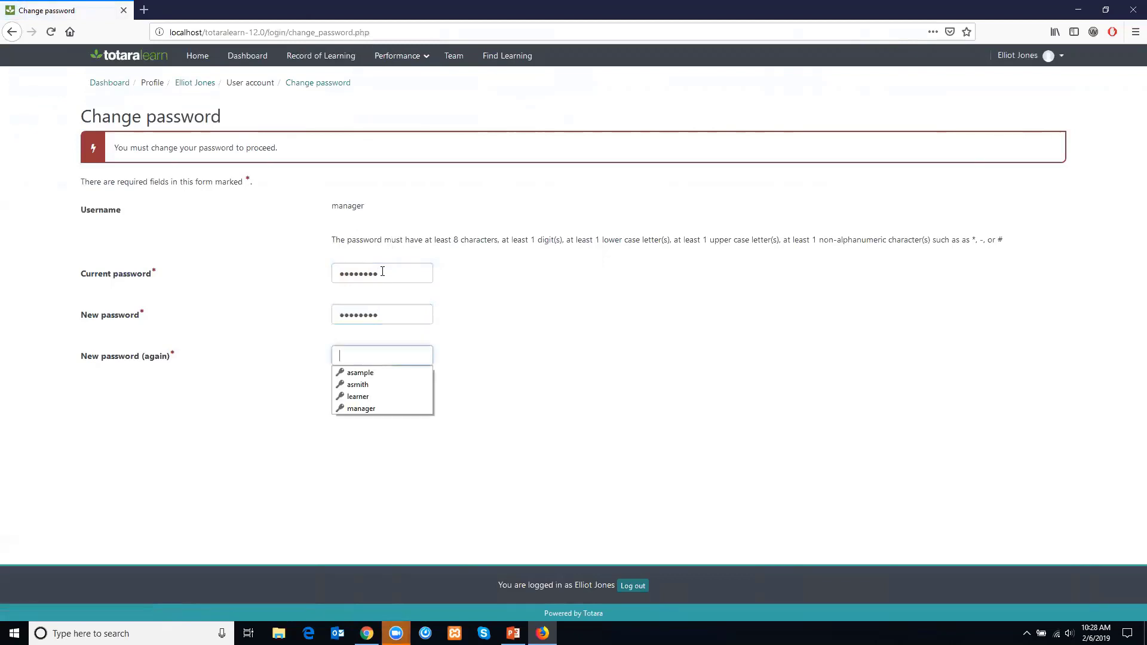
text(•••••••)
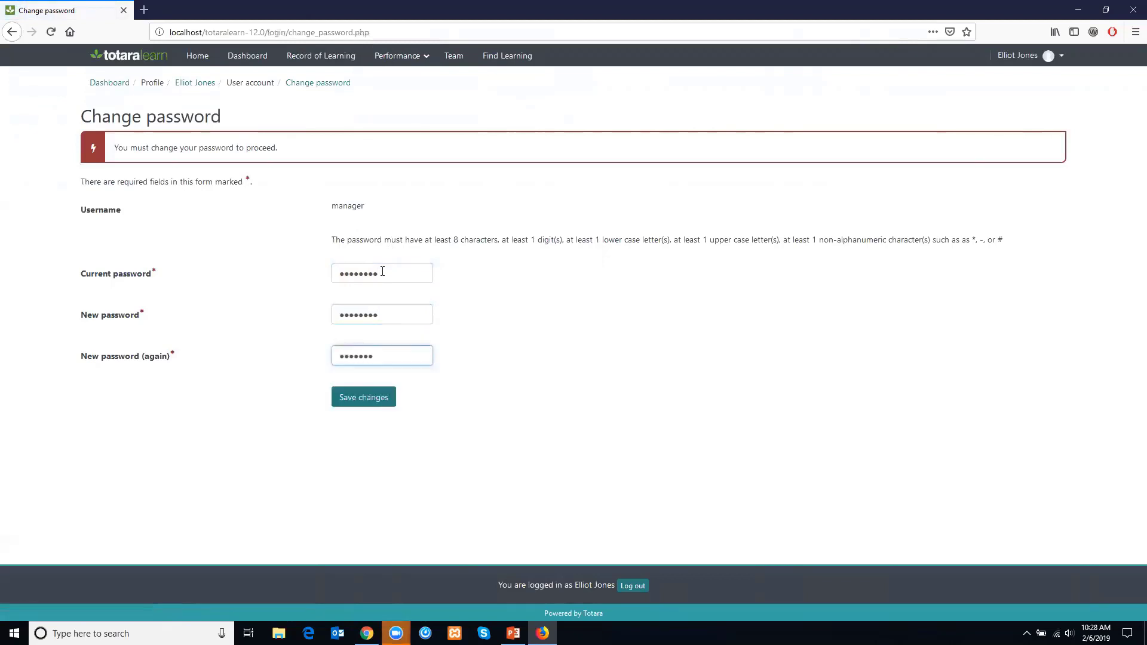
text(•)
key(Return)
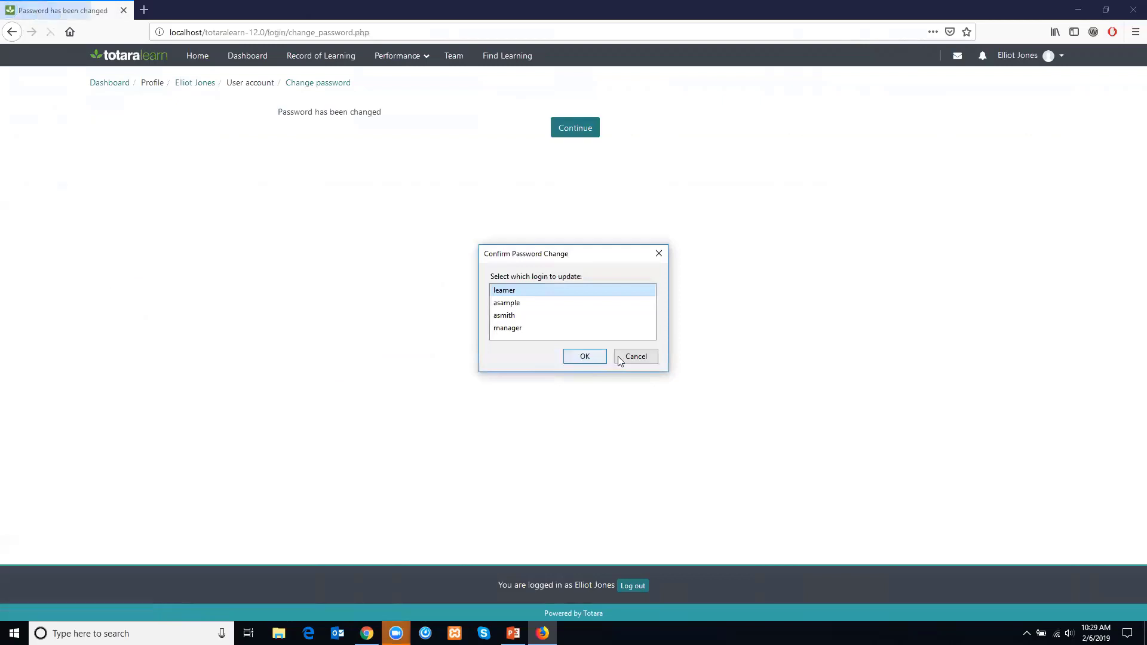
click(634, 357)
- Continue to the appraisals list and open the team member's 2019 Appraisal from the As Manager view
click(565, 139)
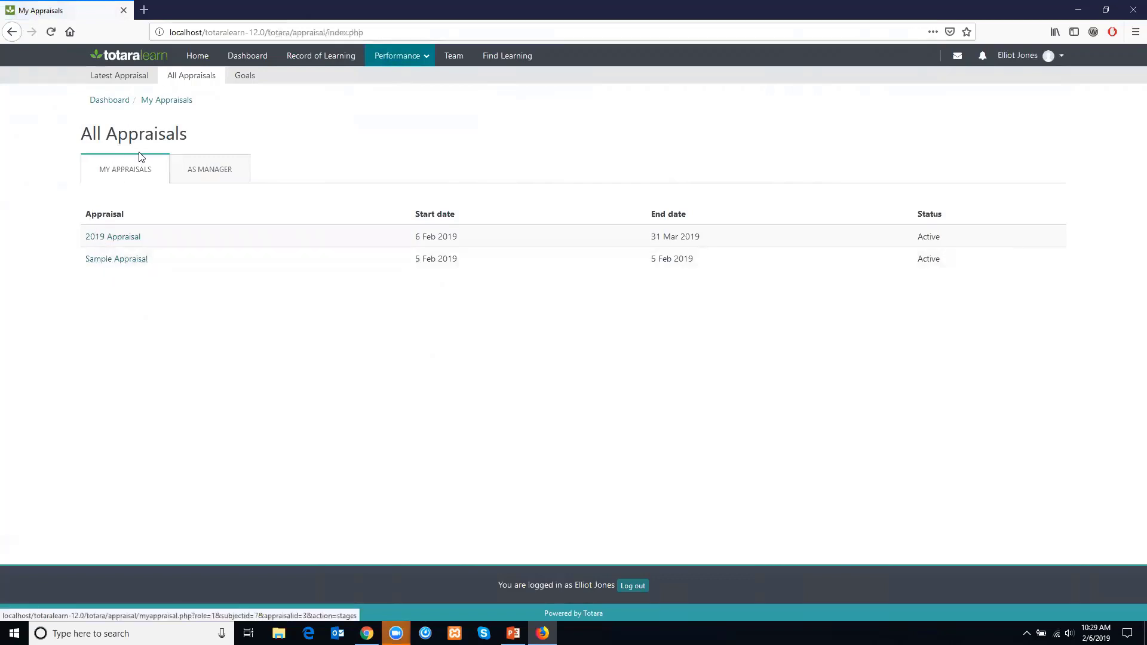
click(223, 172)
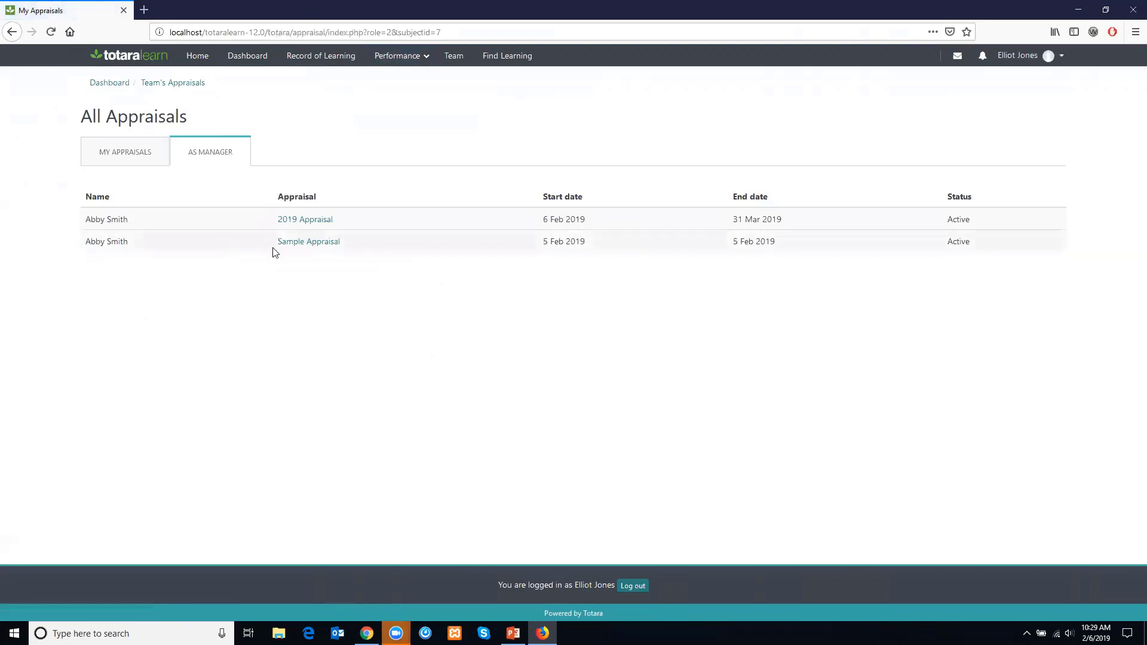
click(298, 219)
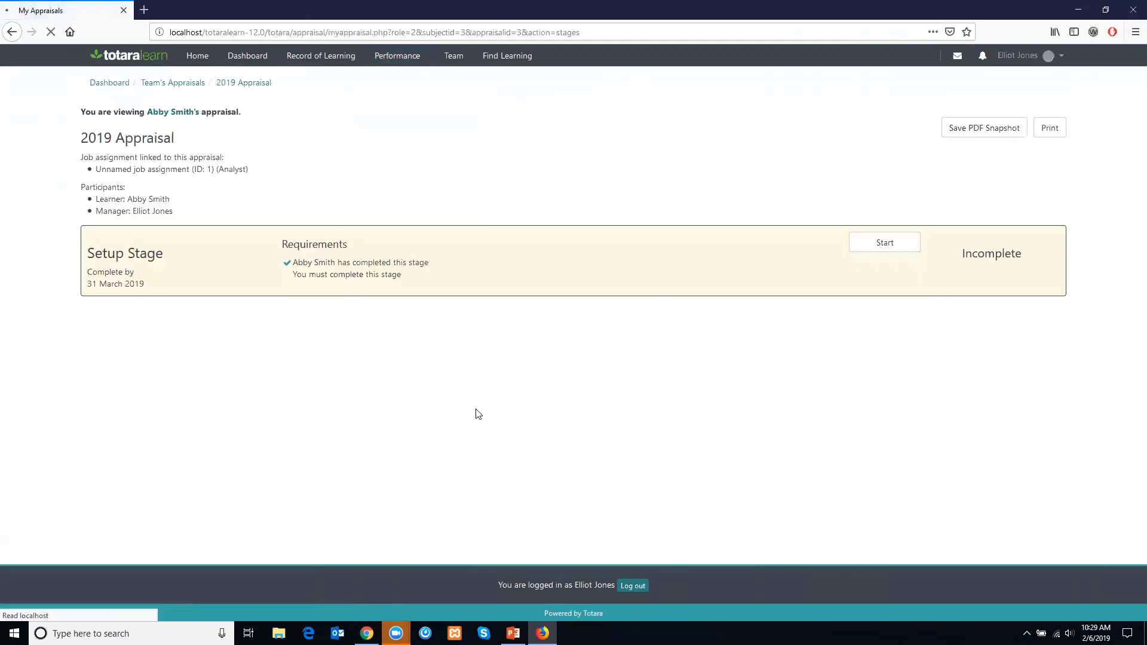
- Start the manager's Setup Stage, answer the improvement question with "answer", rate Average, and go to the next page
click(869, 243)
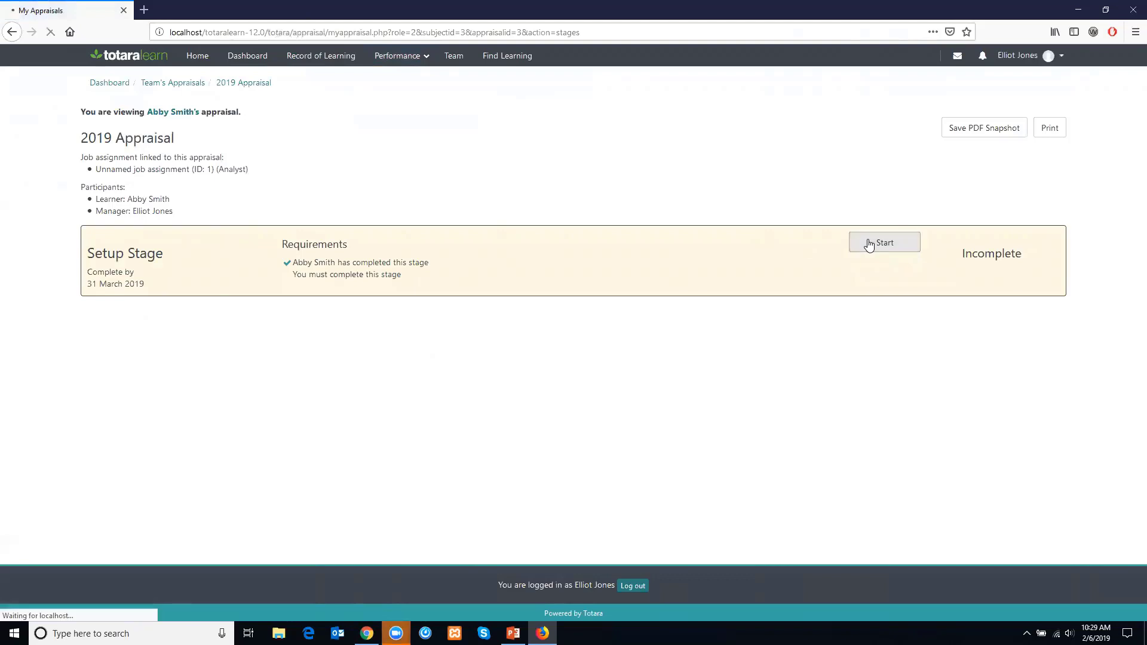
click(613, 446)
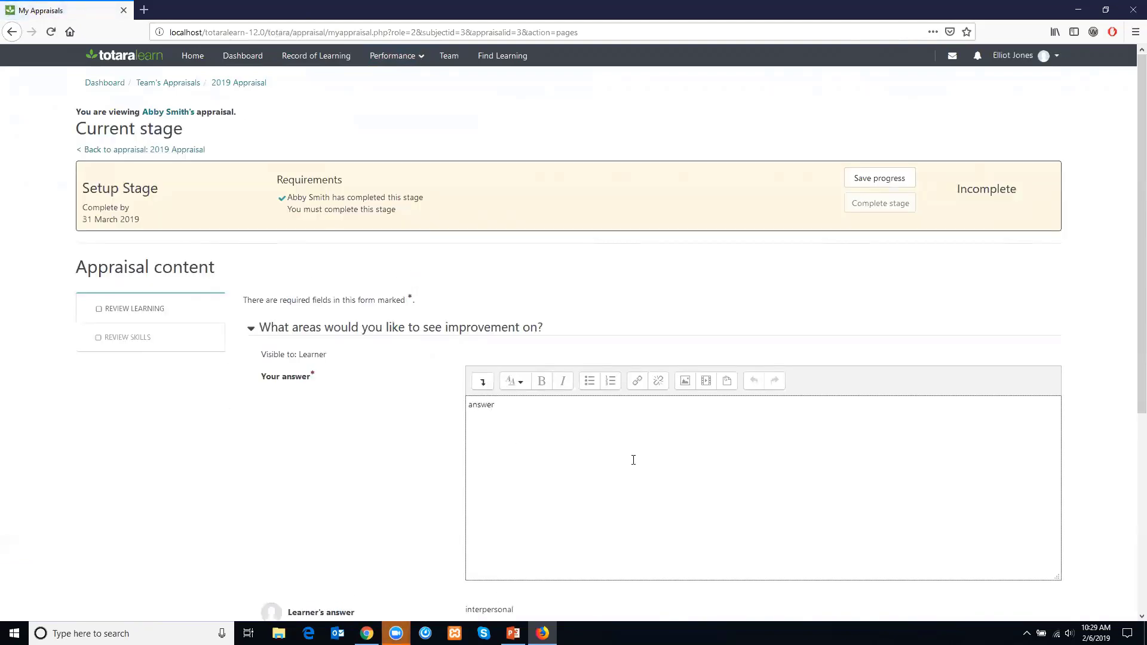
scroll(628, 548, down, 5)
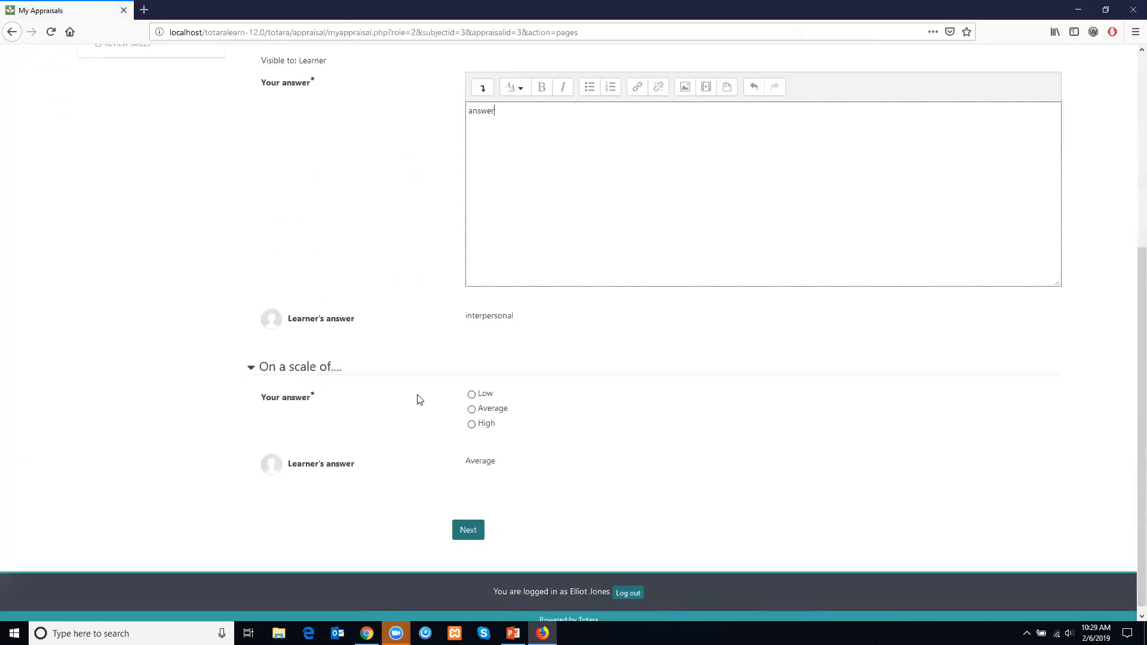
click(476, 411)
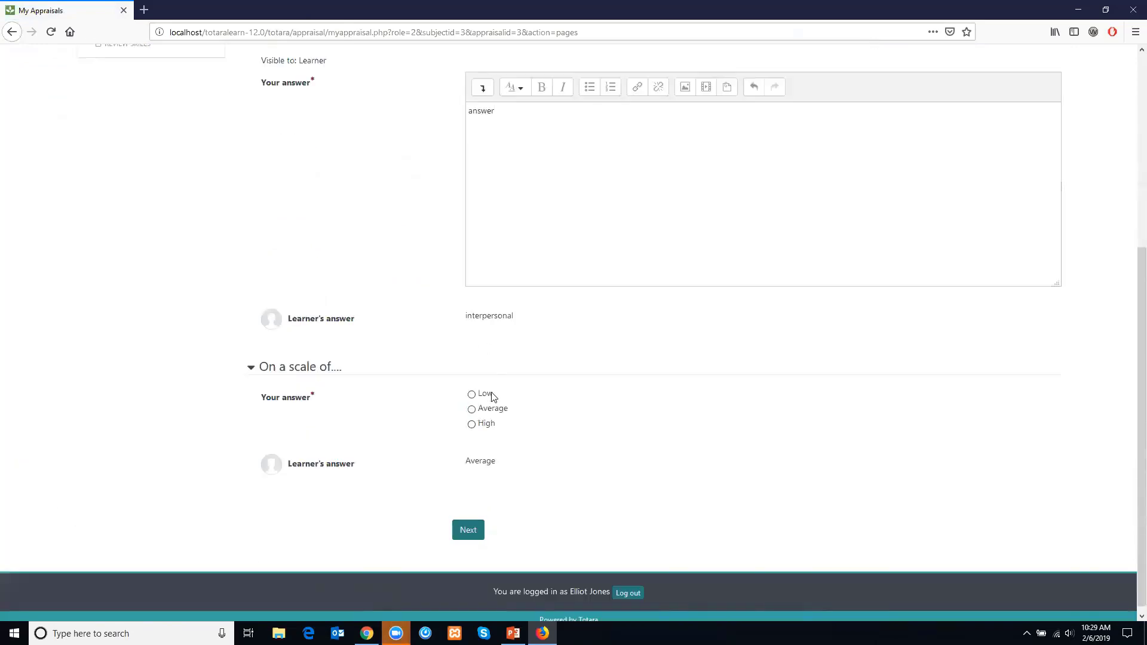
click(472, 410)
click(468, 531)
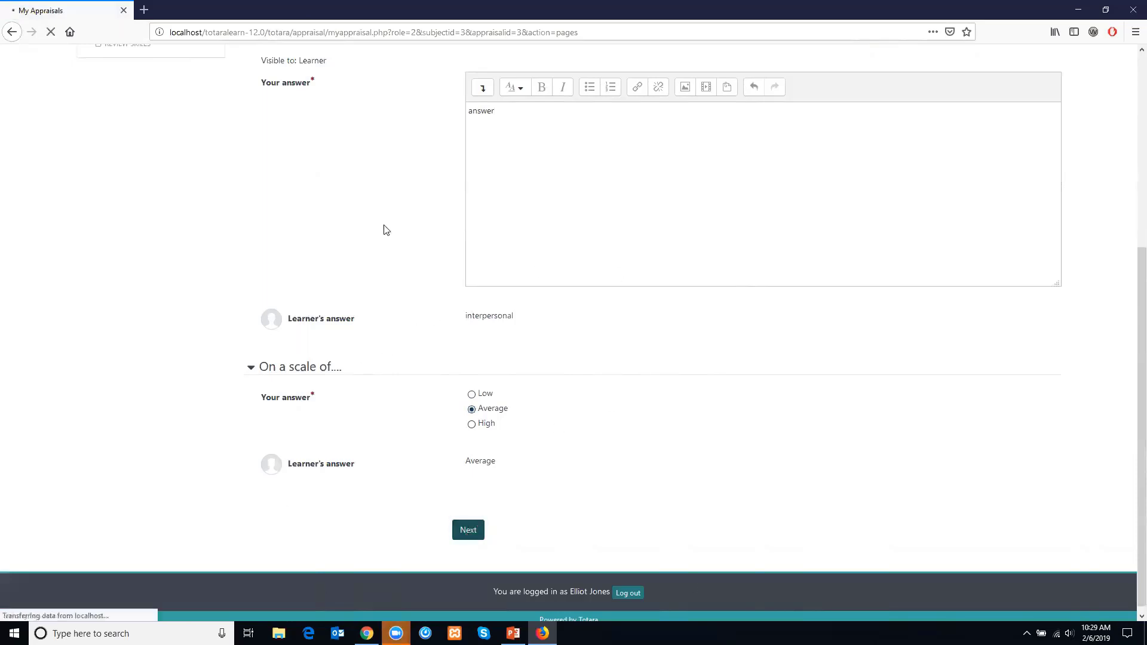
- Set the Programming languages competency status to Competent, answer "great", and complete the stage
click(536, 389)
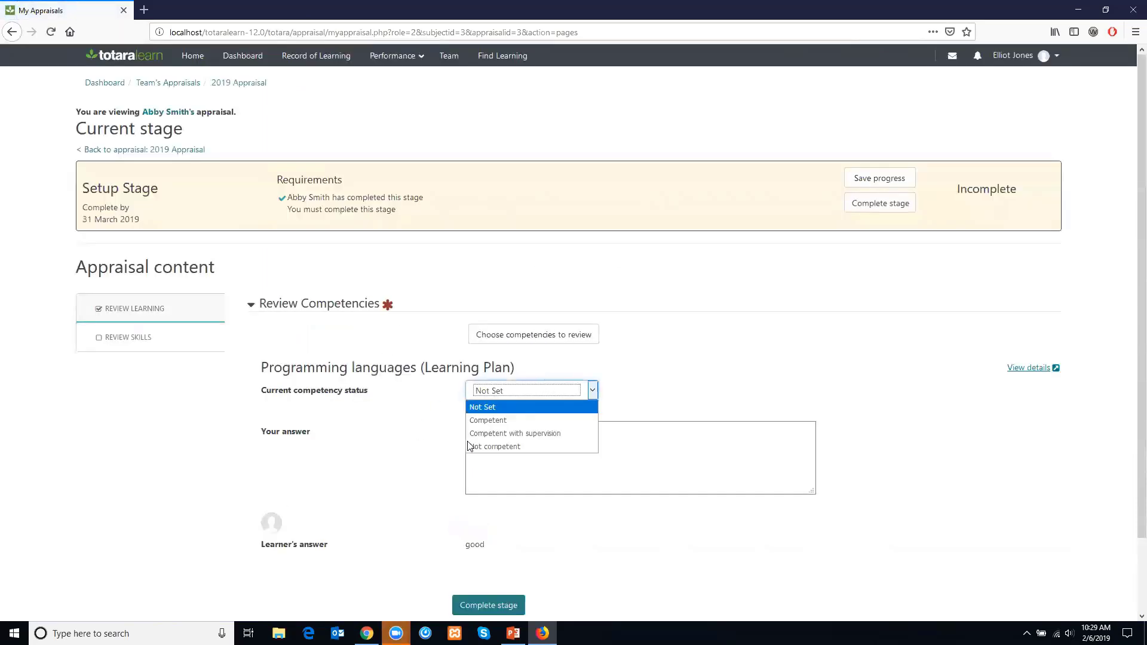
click(486, 421)
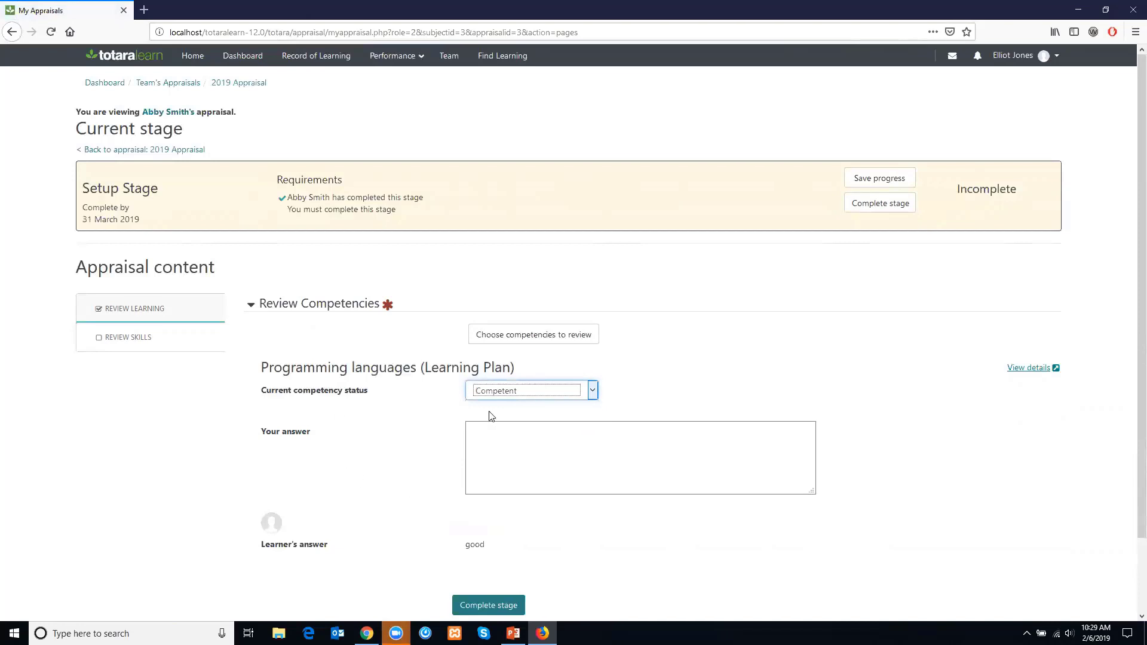
click(512, 469)
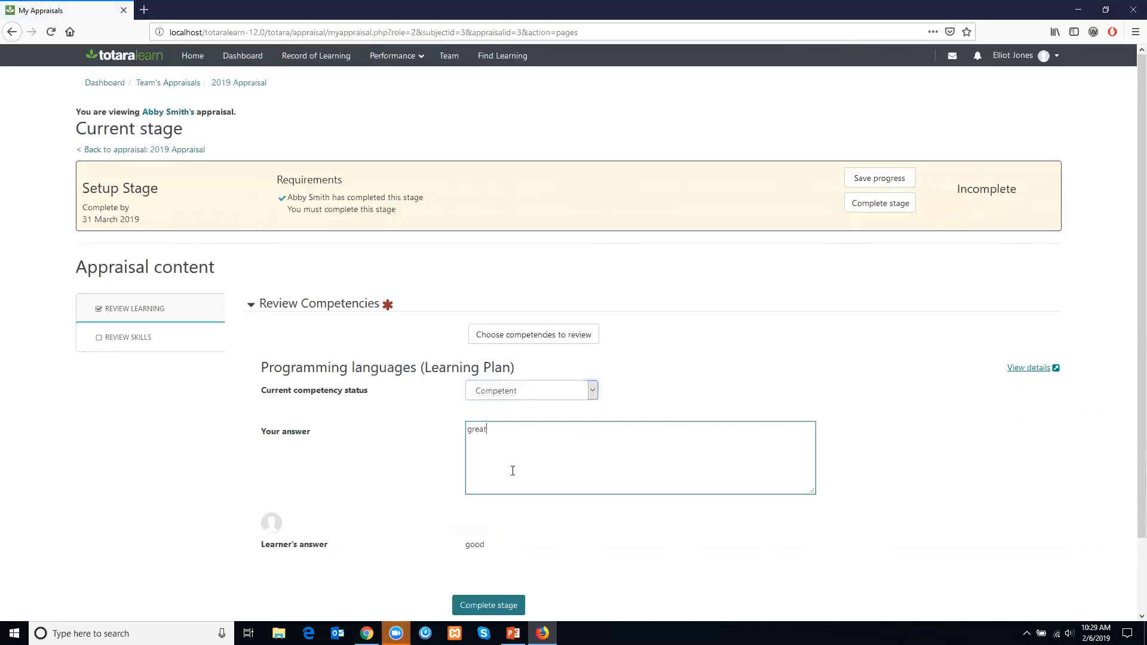
click(499, 602)
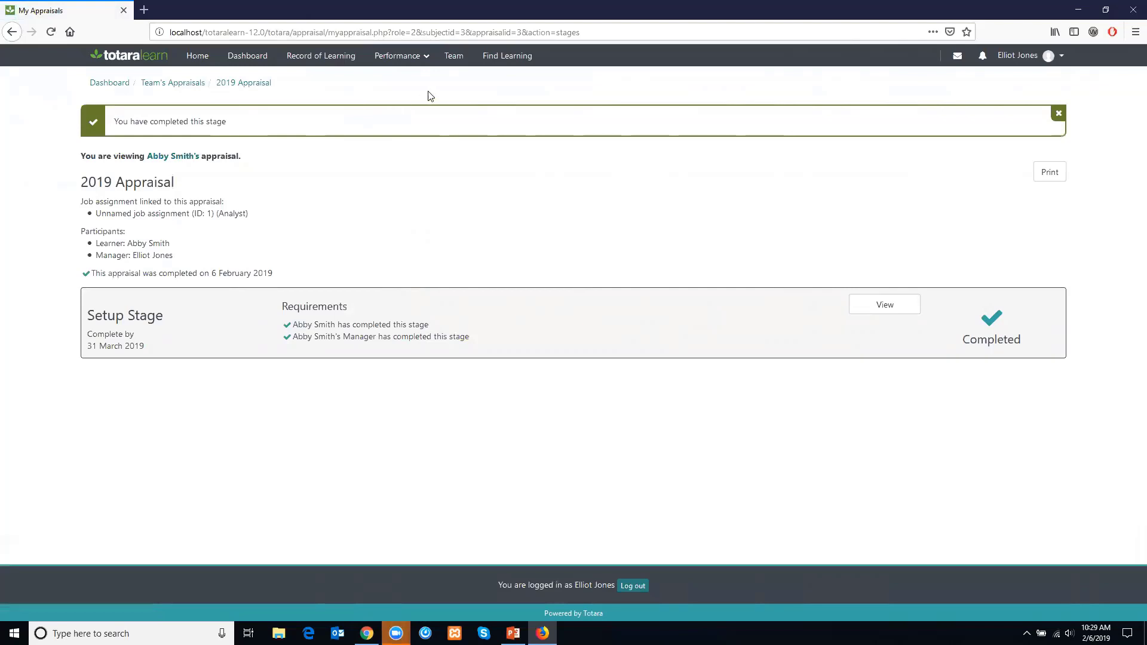
- Open the manager's Team members page and close the manager's browser window
click(451, 60)
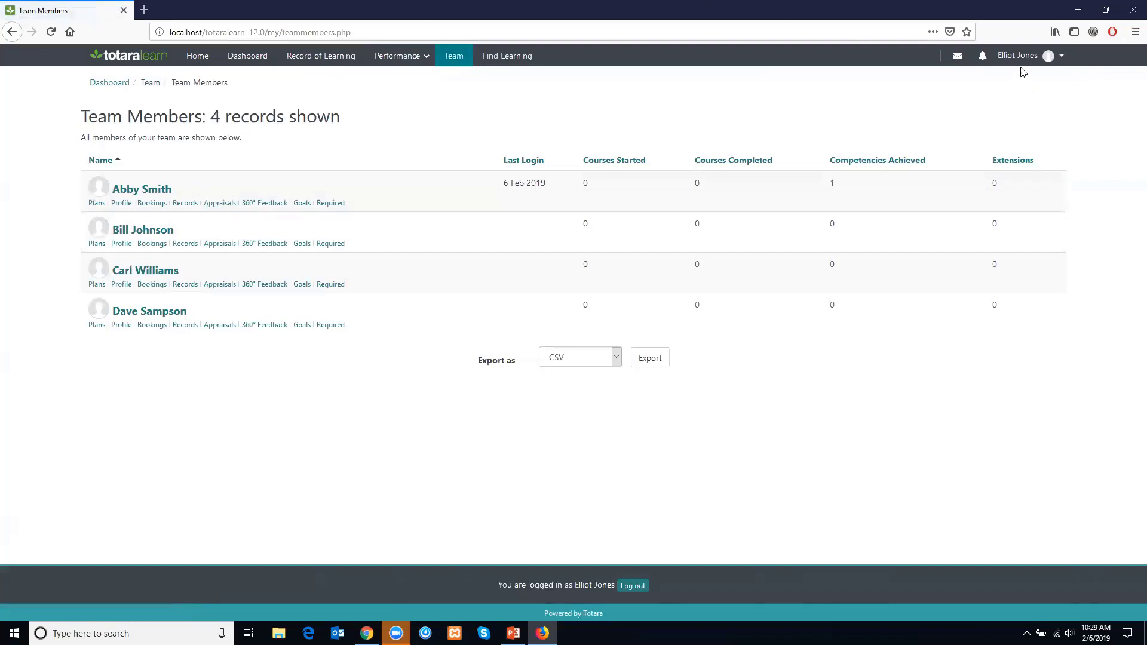
click(1130, 6)
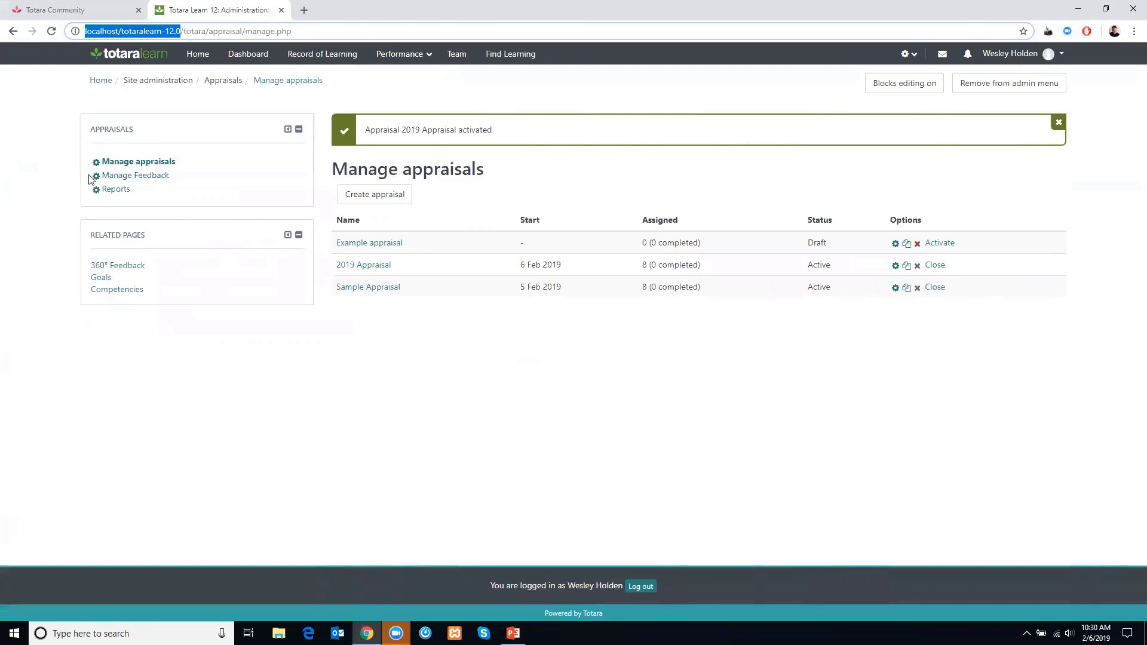
- Open the appraisal reports and view the 2019 Appraisal status report, then return to the reports list
click(113, 189)
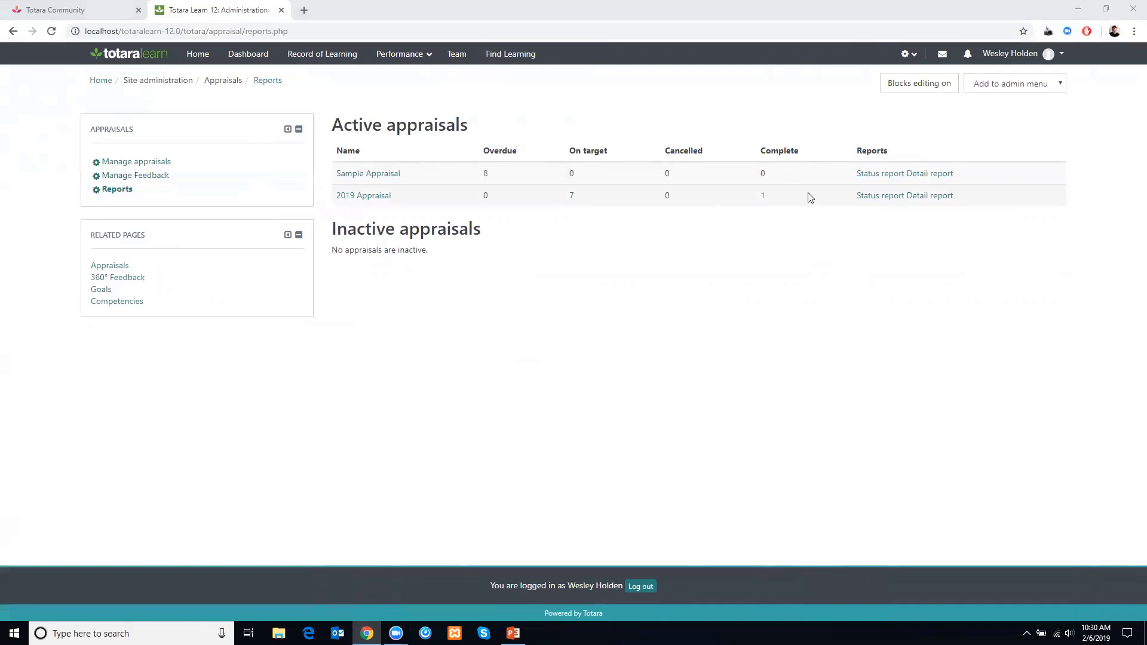
click(888, 198)
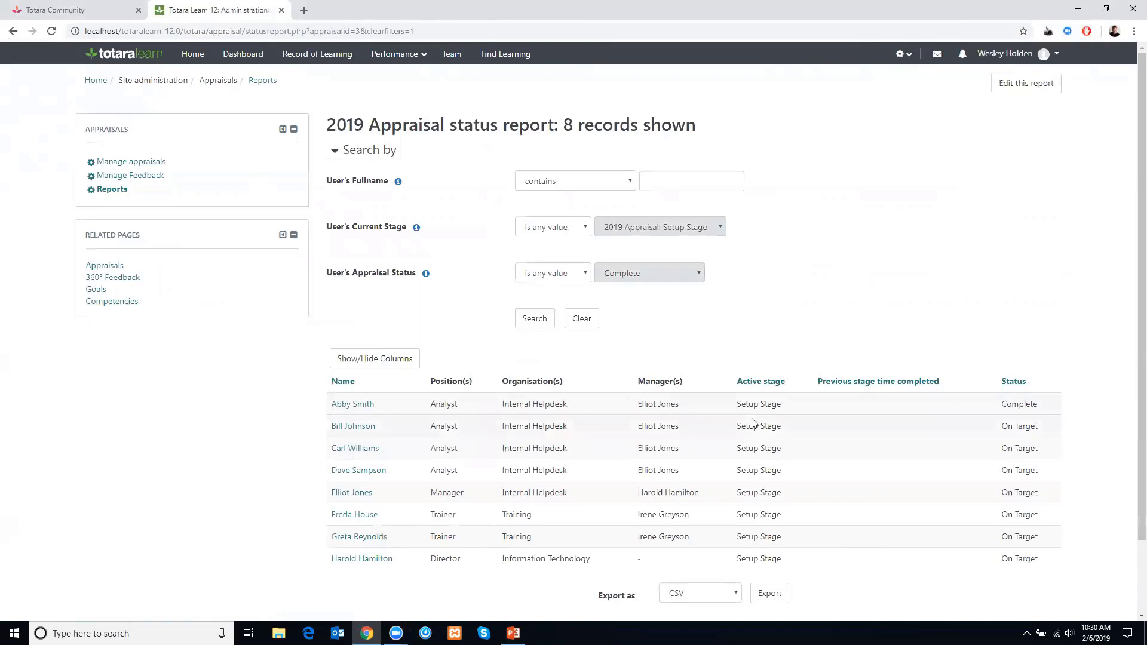
click(8, 32)
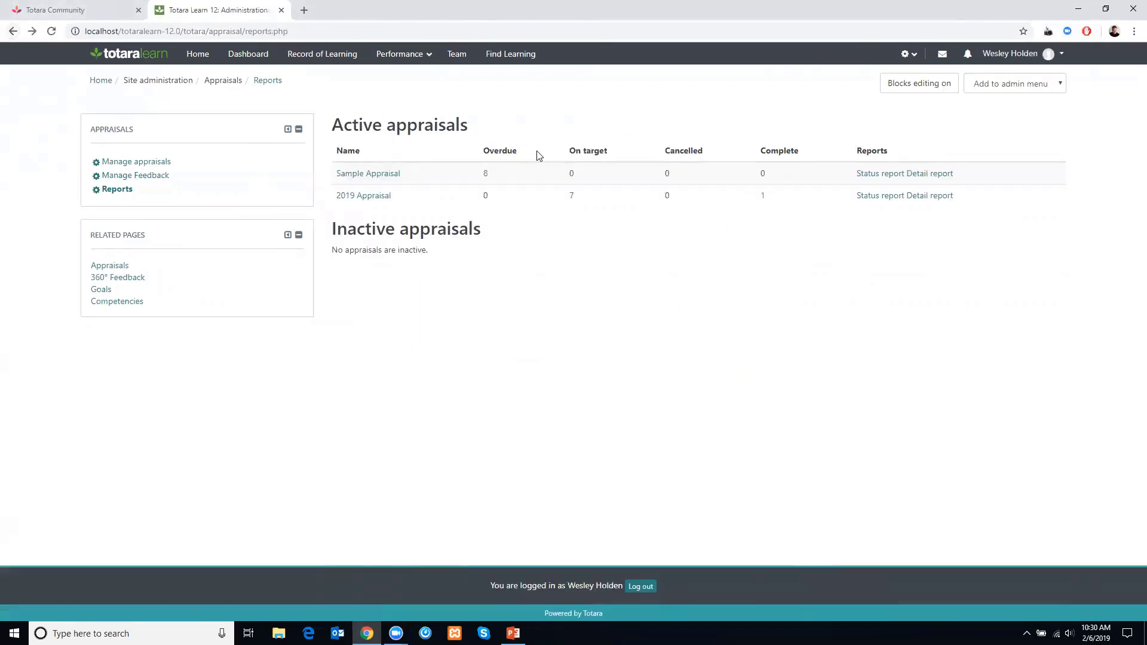
- Switch to PowerPoint and start the slide show from the Resources slide
mouse_move(513, 633)
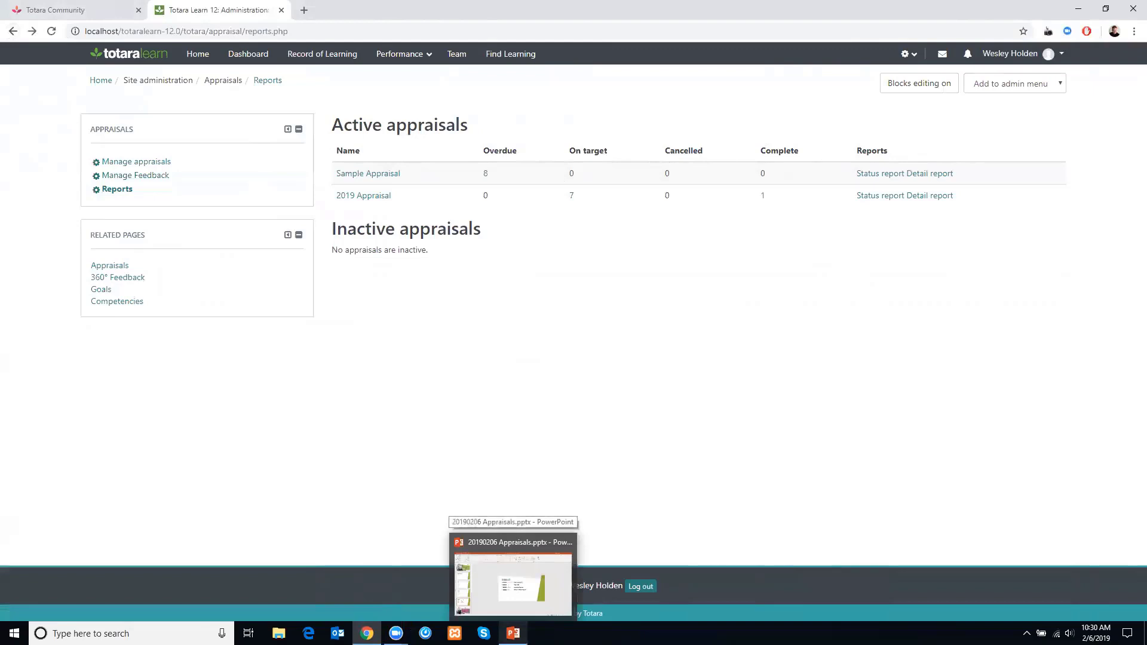
click(503, 541)
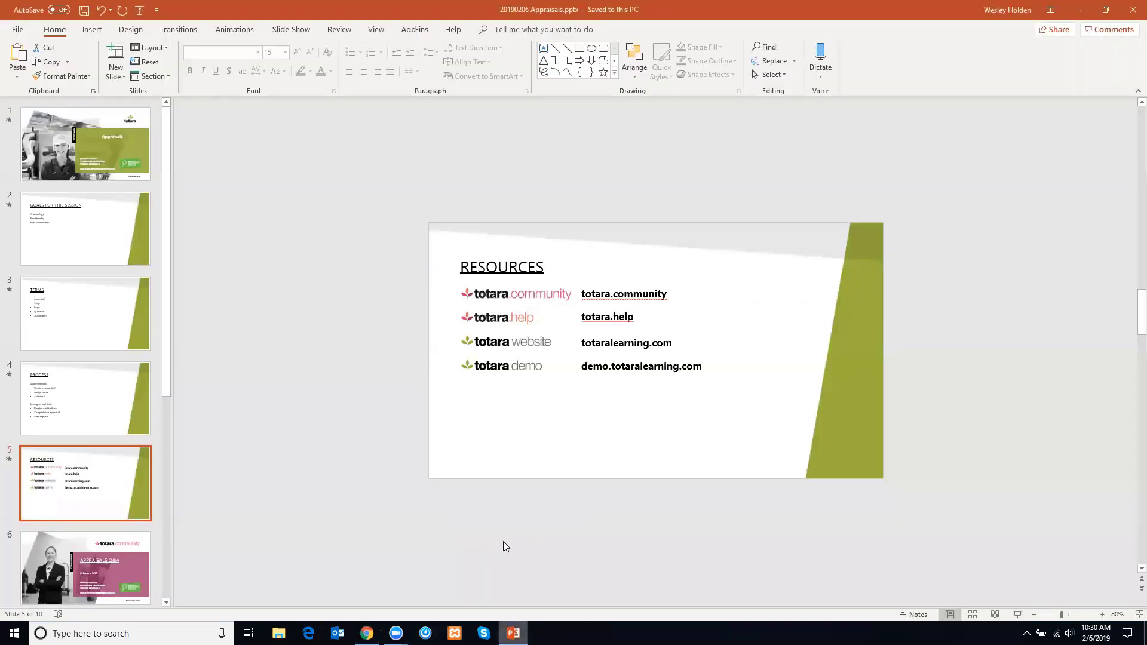
right_click(87, 493)
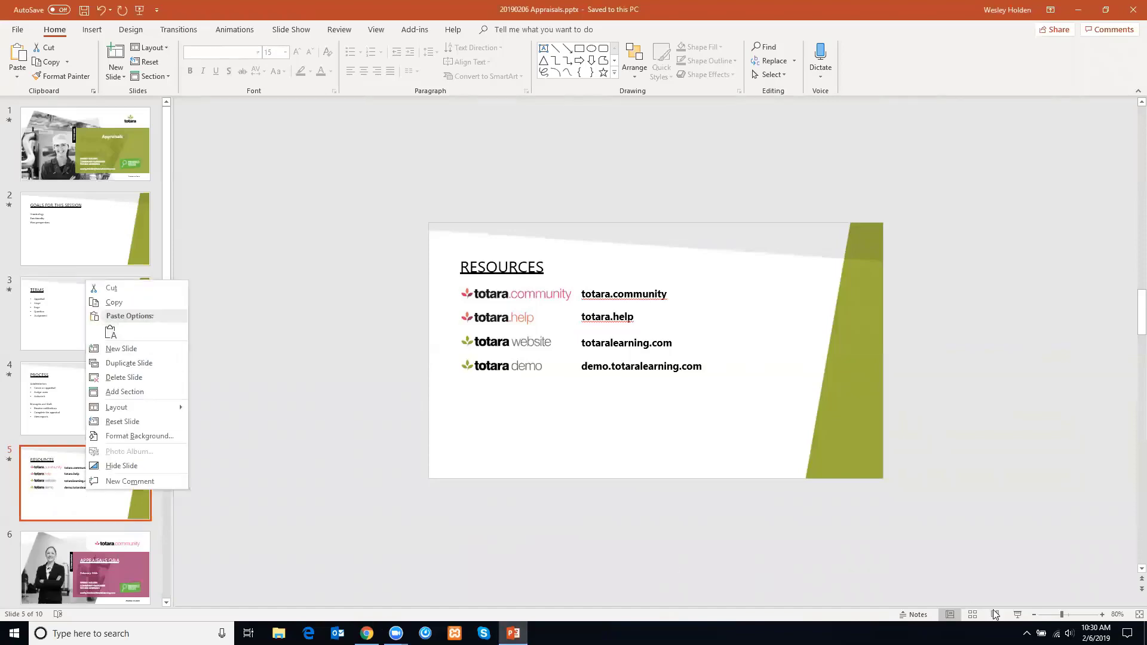
click(1017, 614)
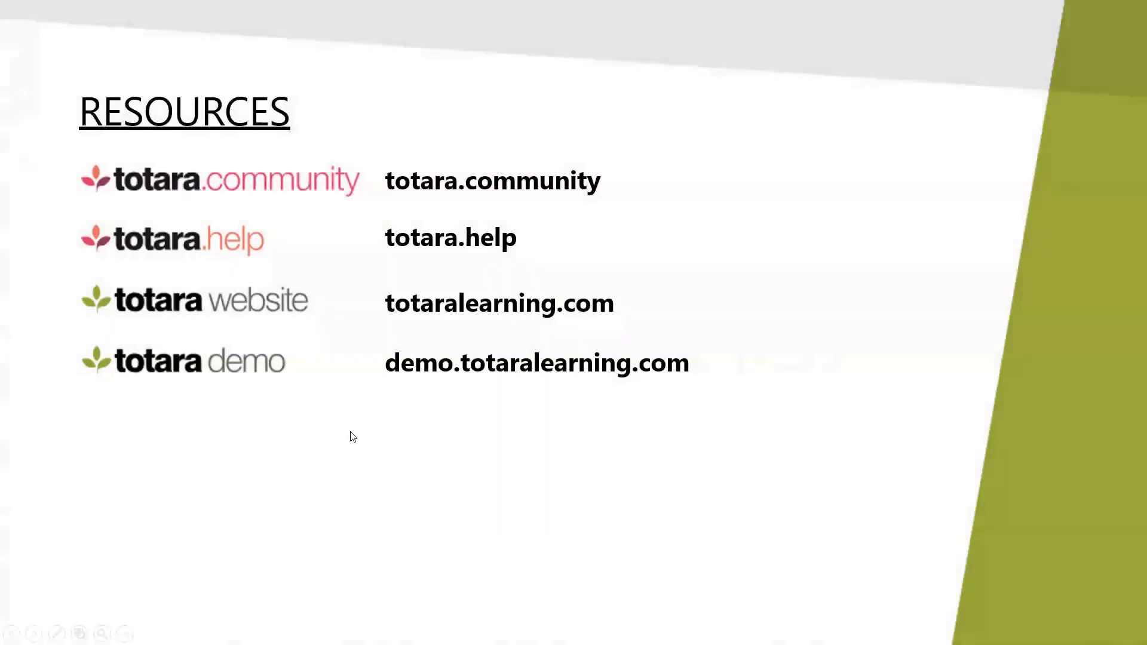